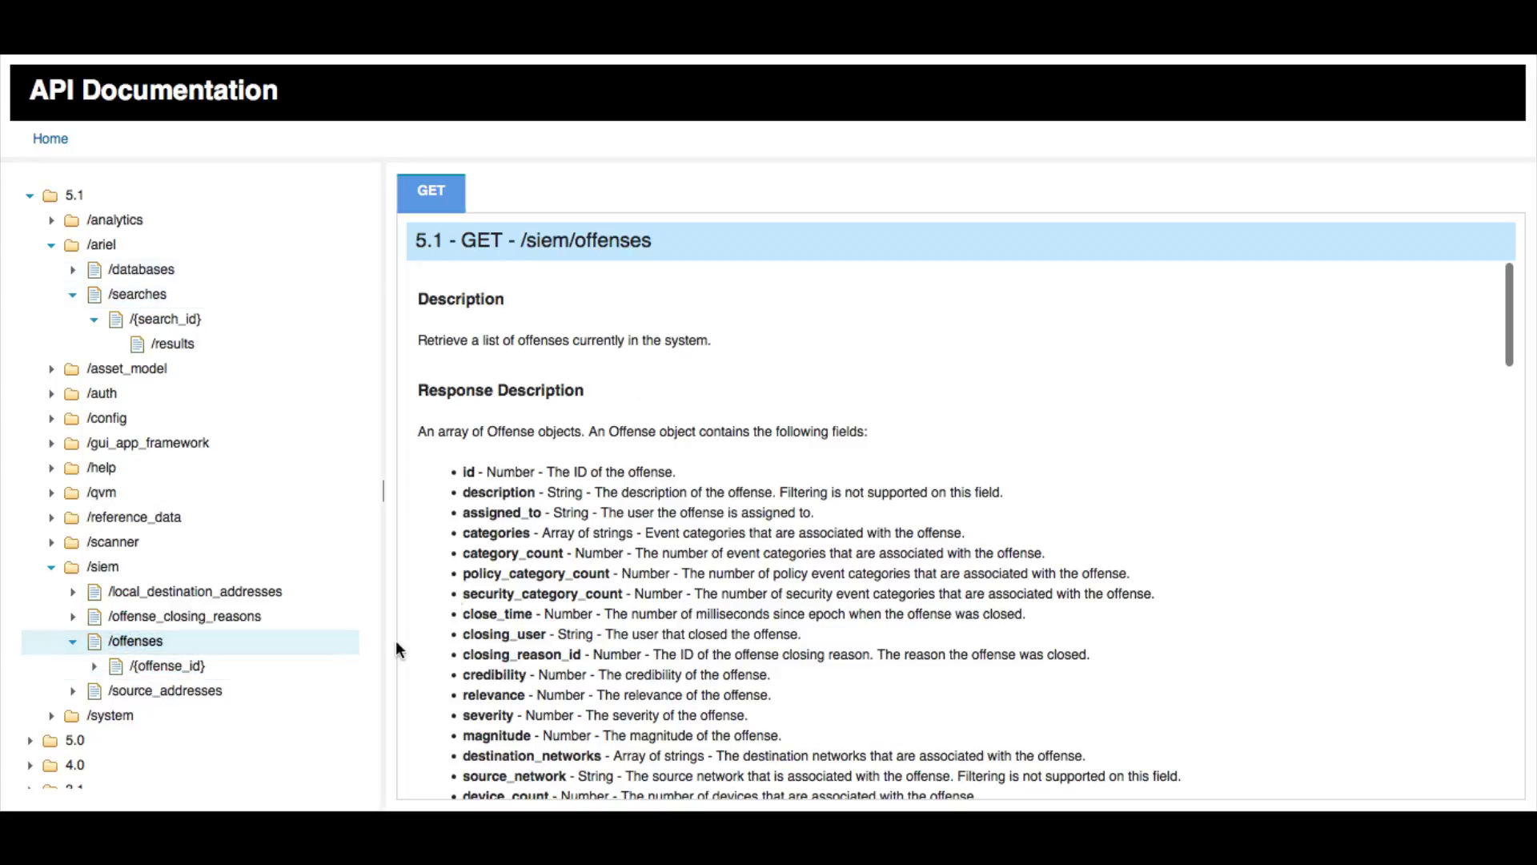
- View the version 5.1 /siem/offenses/{offense_id} documentation and the Offense Lookup tool's window
left_click(139, 665)
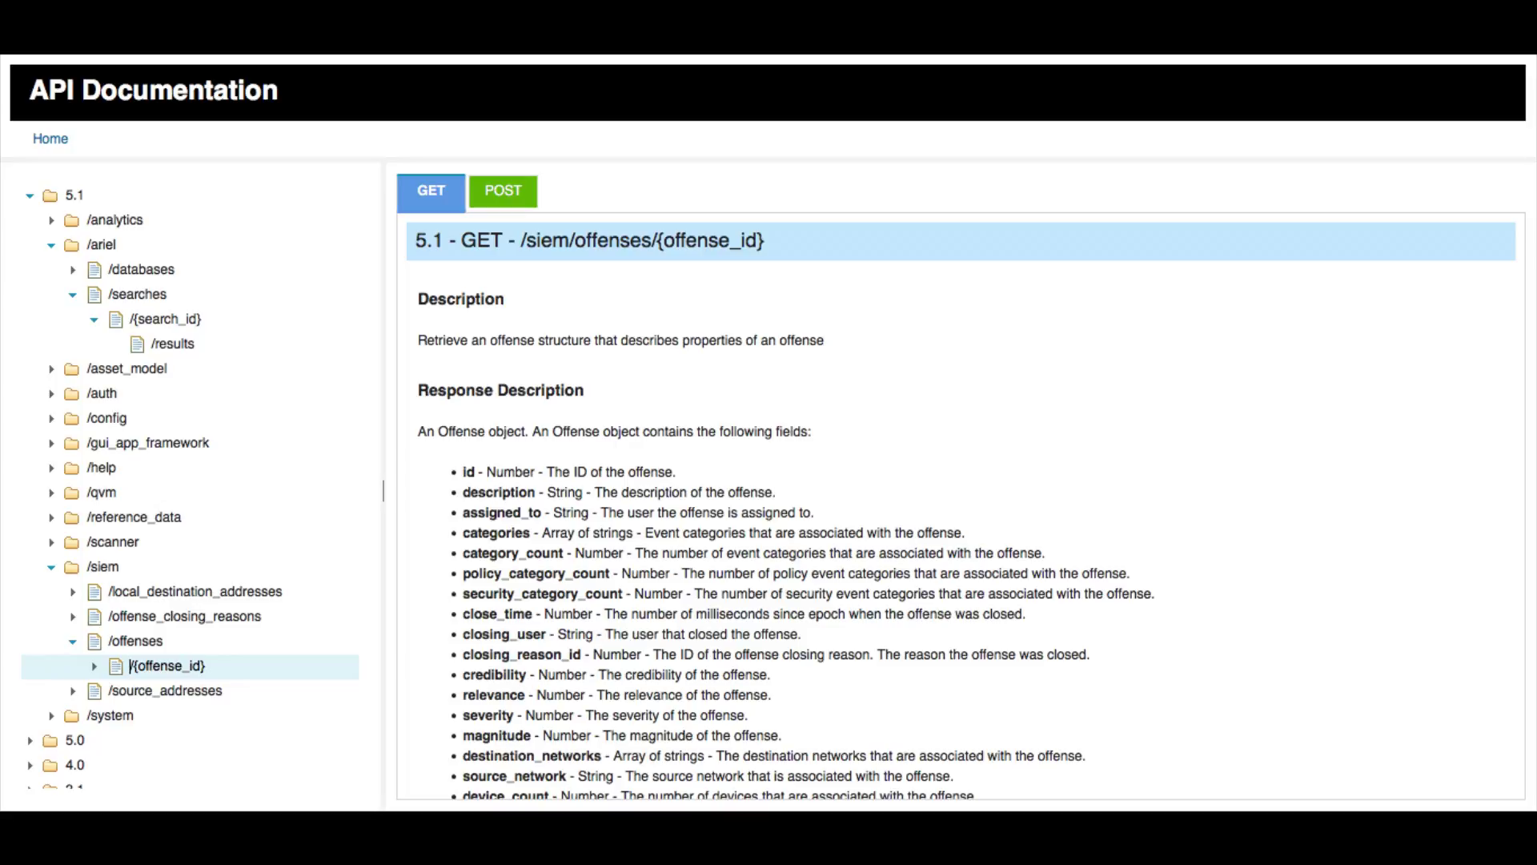
key("super+Tab")
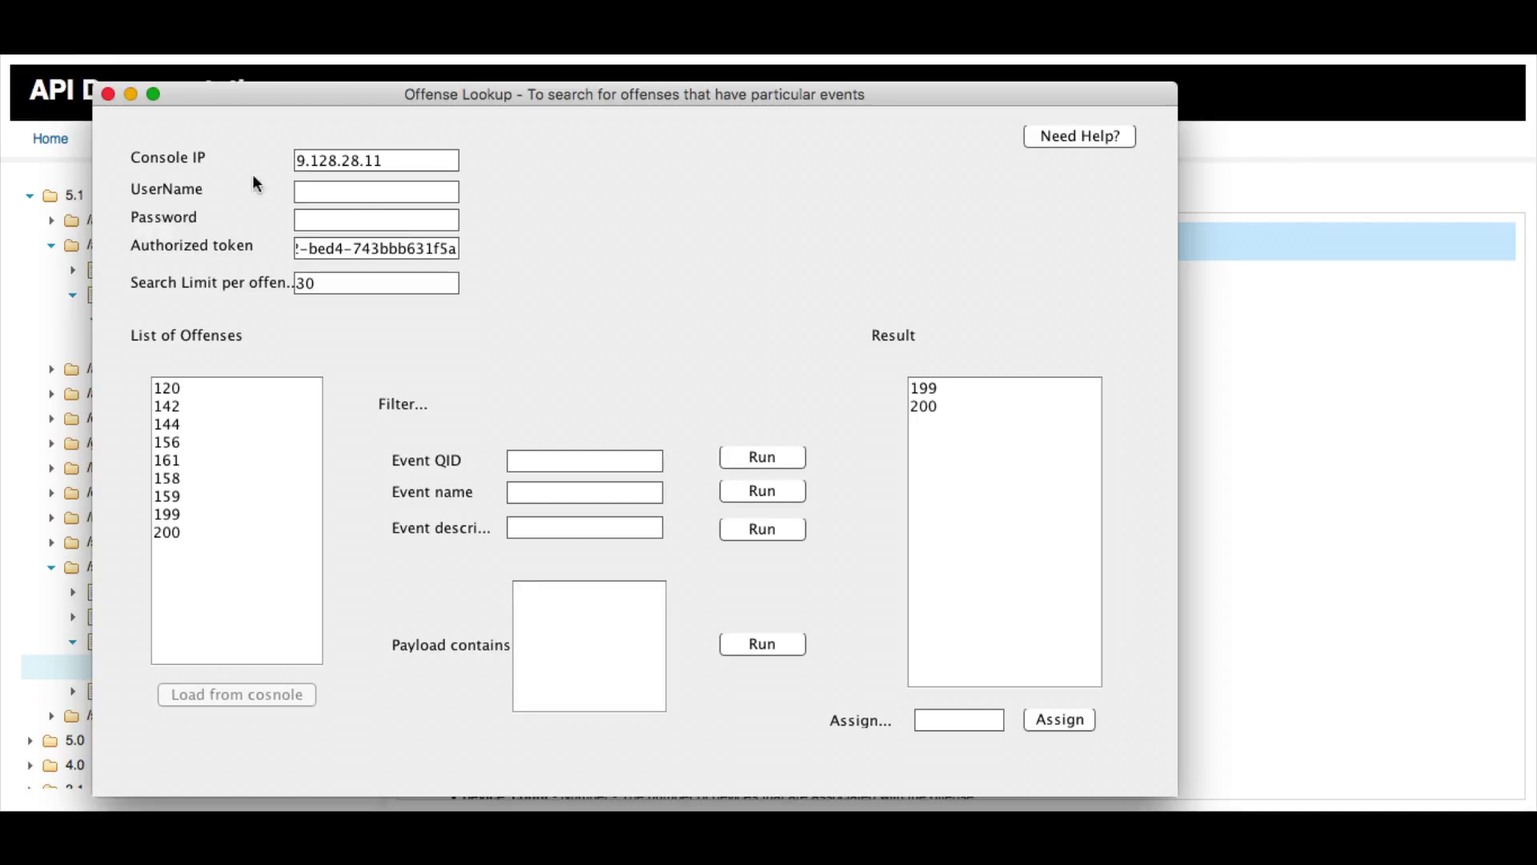
left_click(48, 275)
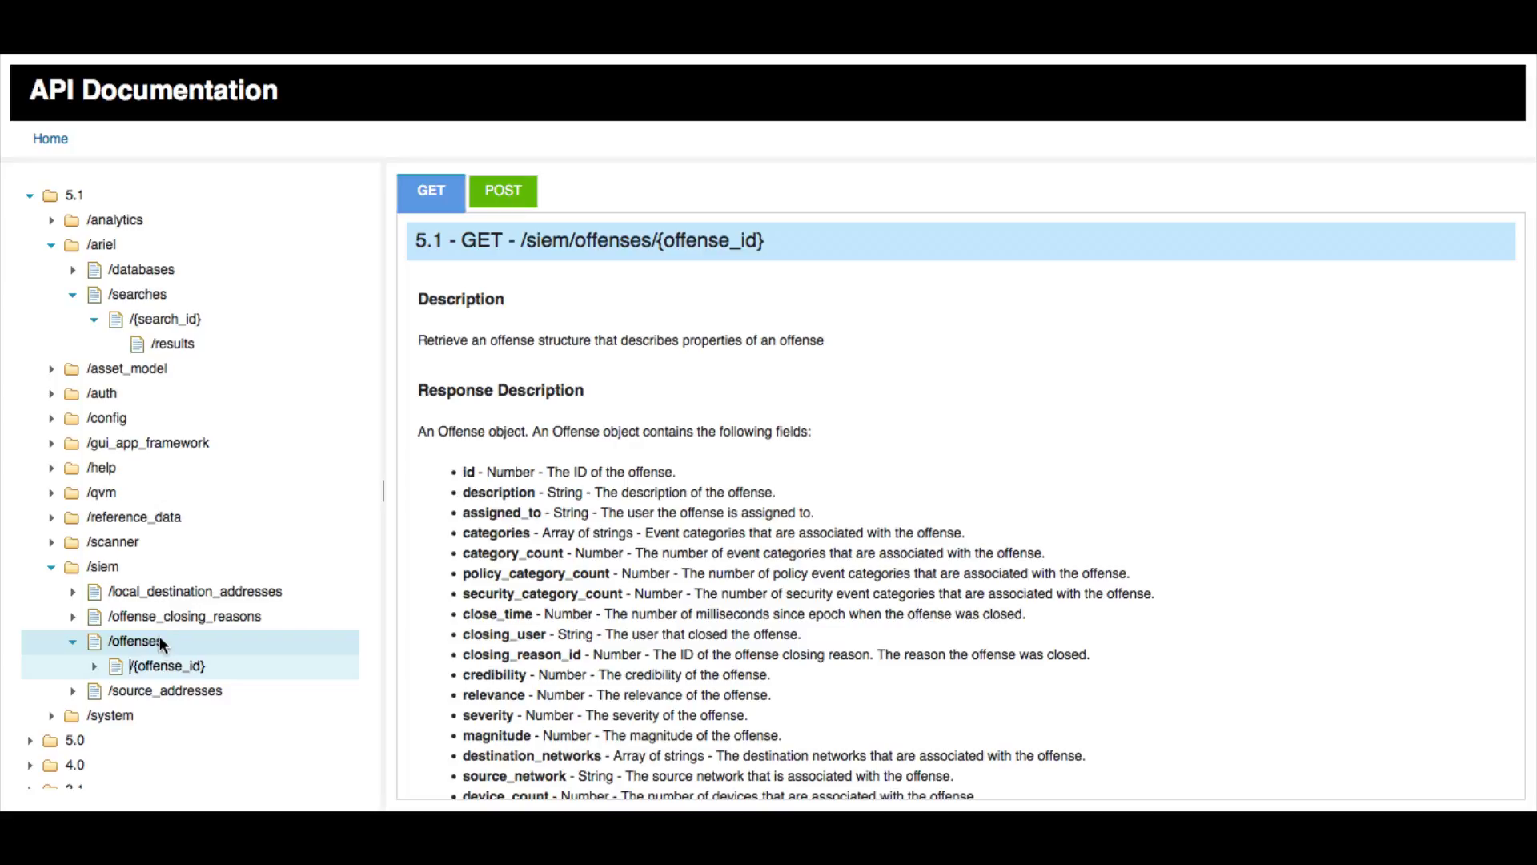
- View the documentation of the /ariel/searches endpoint and of its /{search_id}/results endpoint
left_click(152, 296)
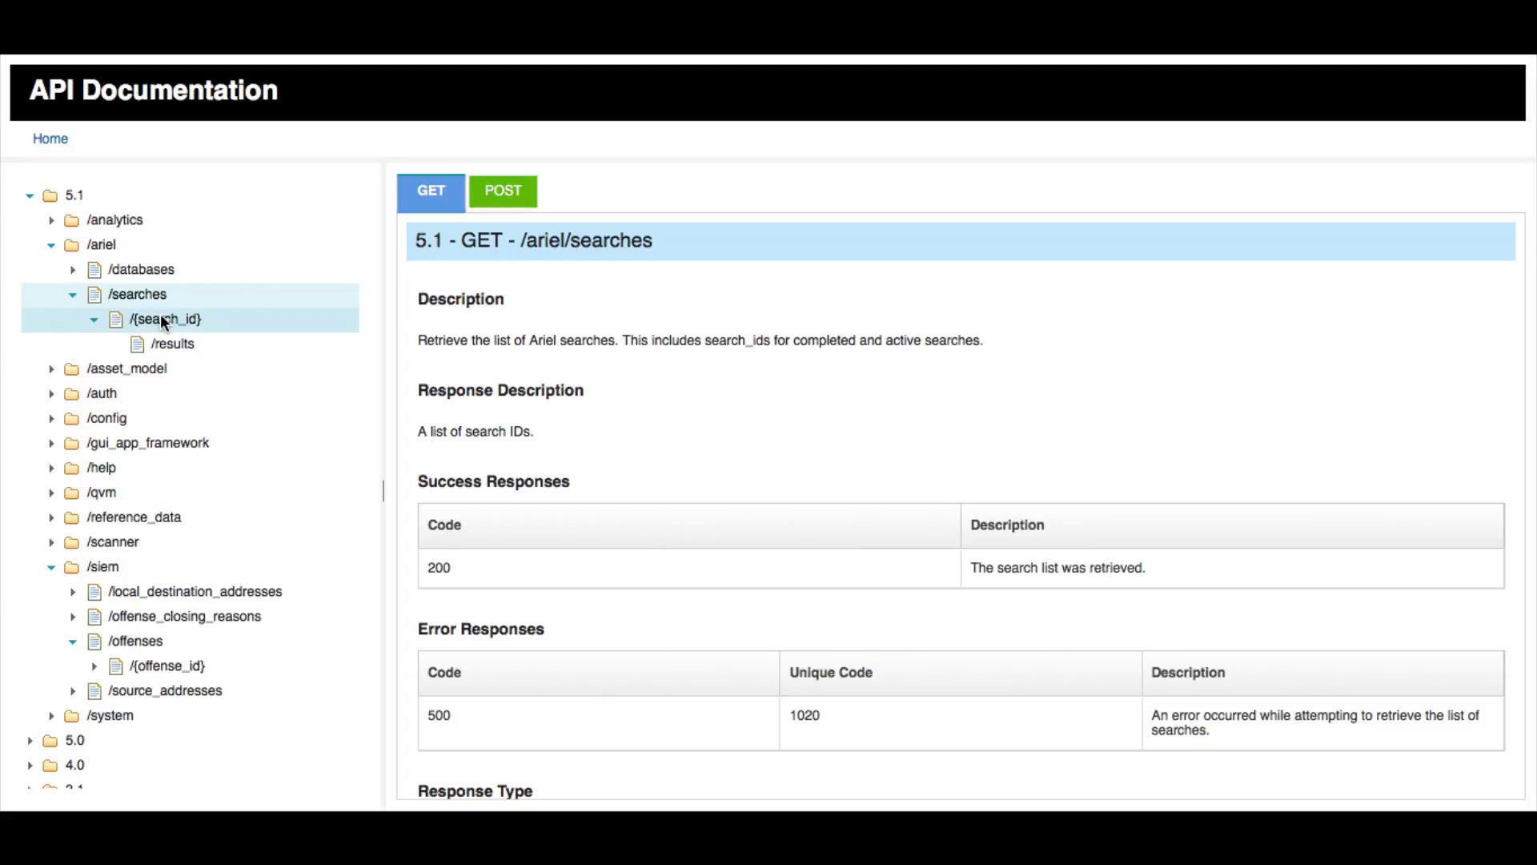
left_click(165, 344)
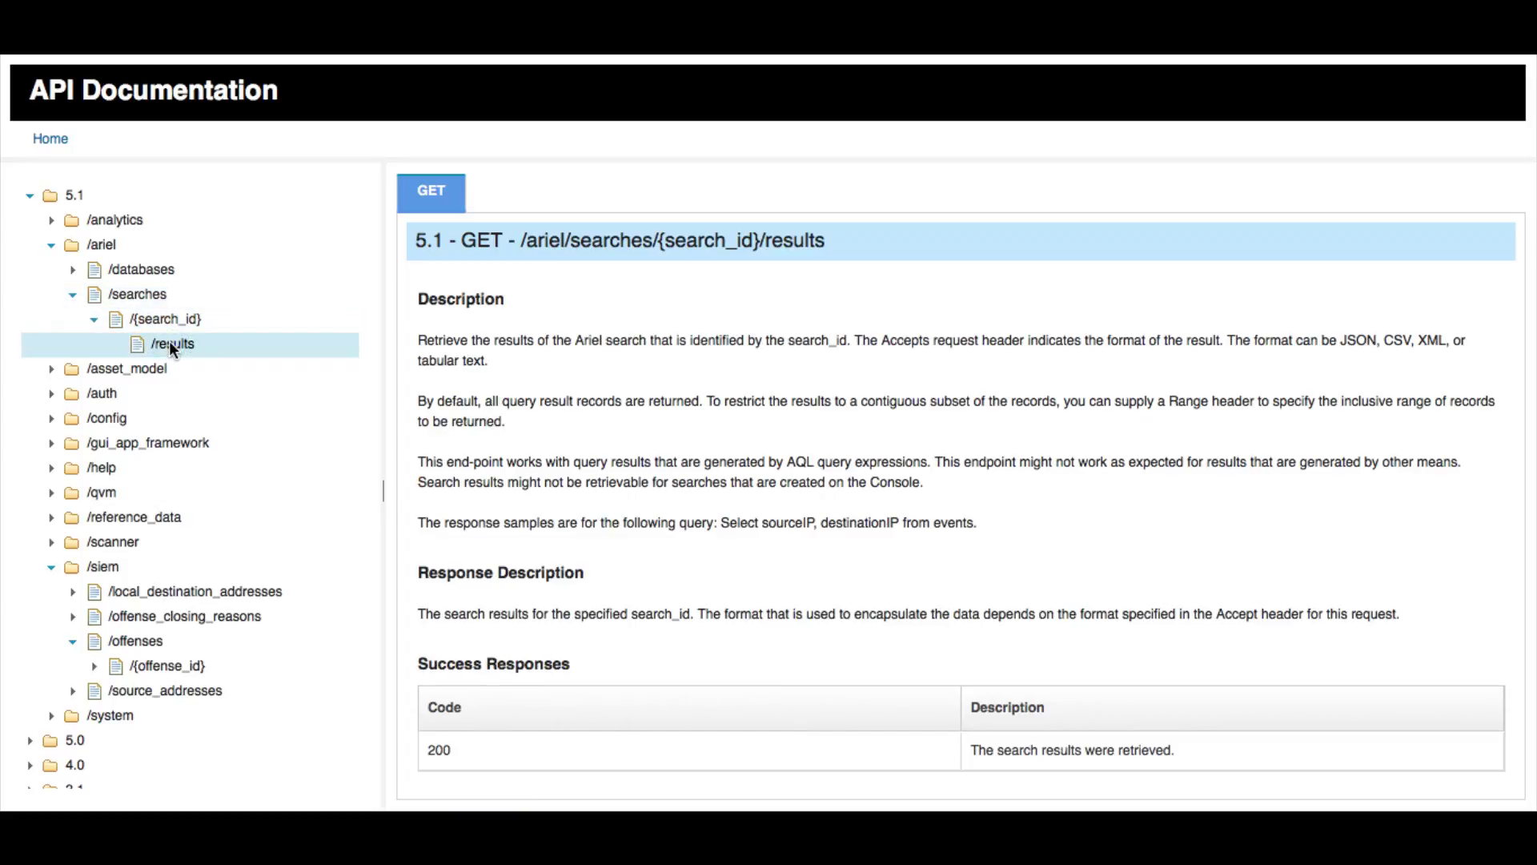
- Examine the GET /siem/offenses documentation, covering response fields, offense type codes, error responses, the JSON sample and the request parameters
left_click(132, 640)
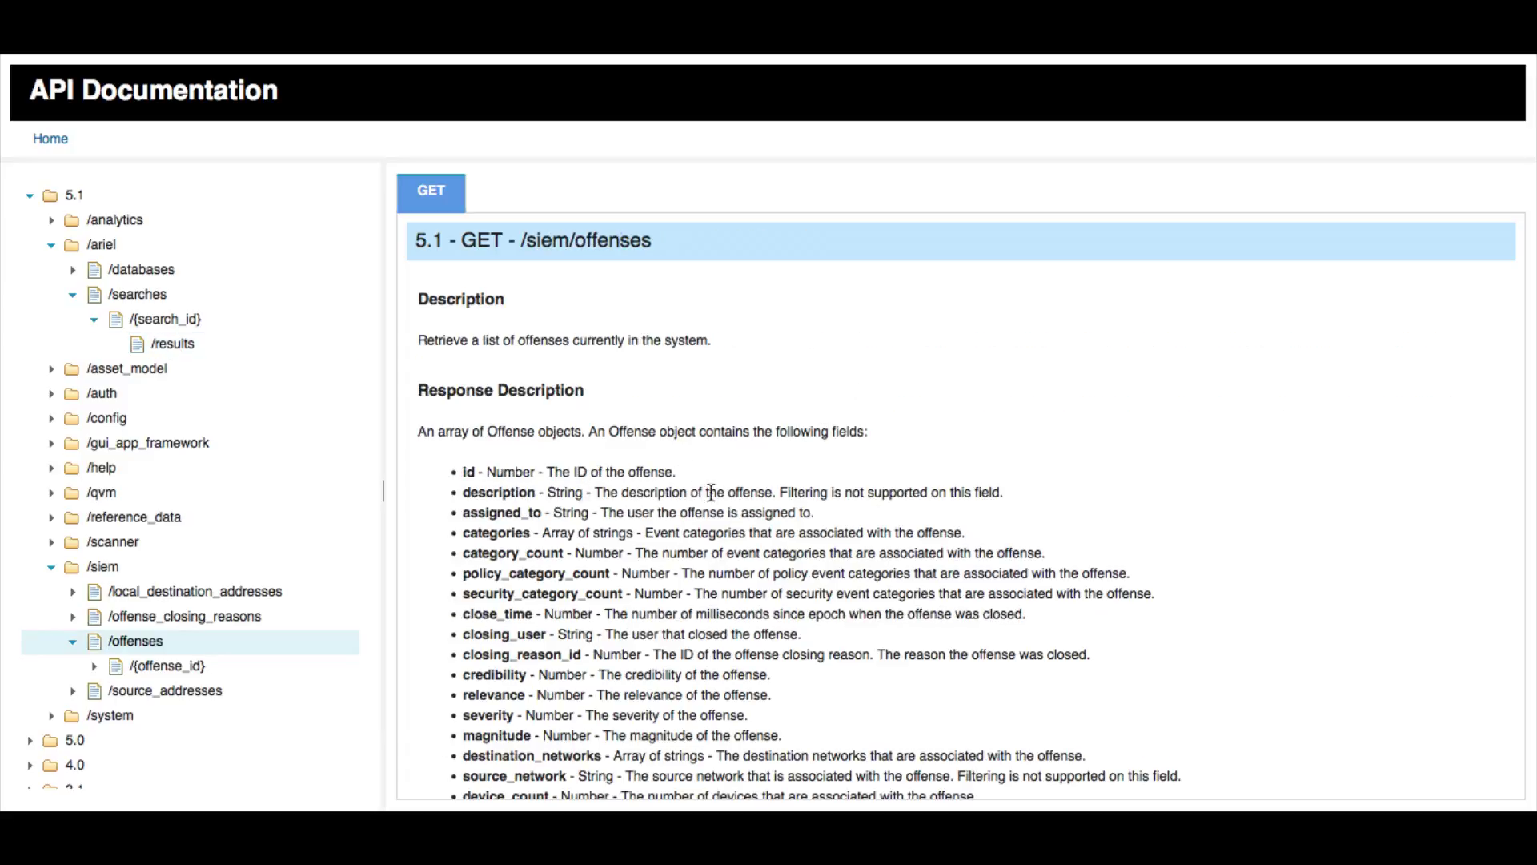
scroll(674, 525, "down", 10)
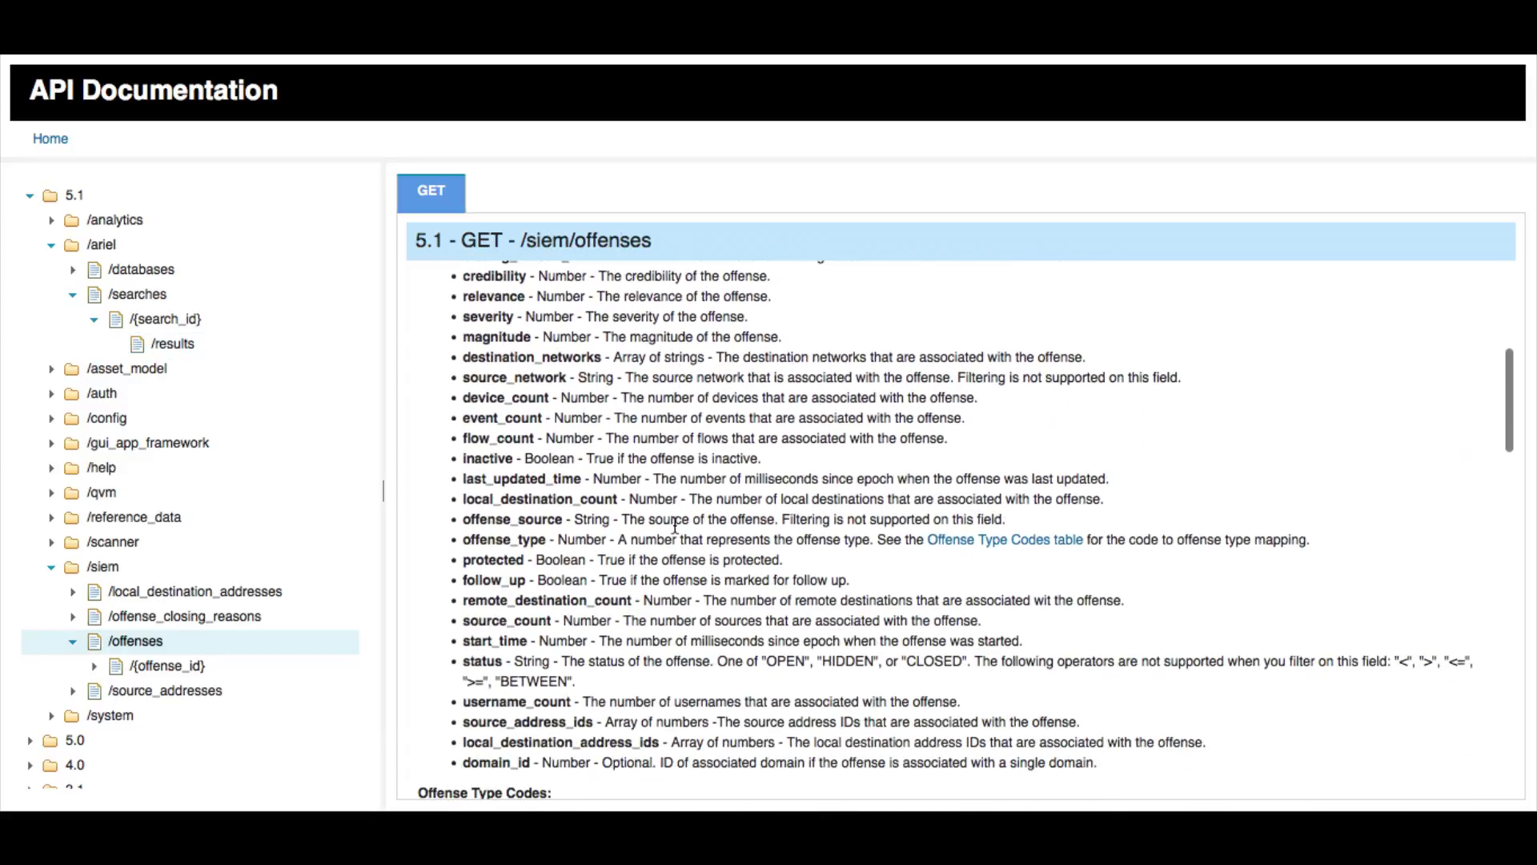
scroll(675, 525, "down", 6)
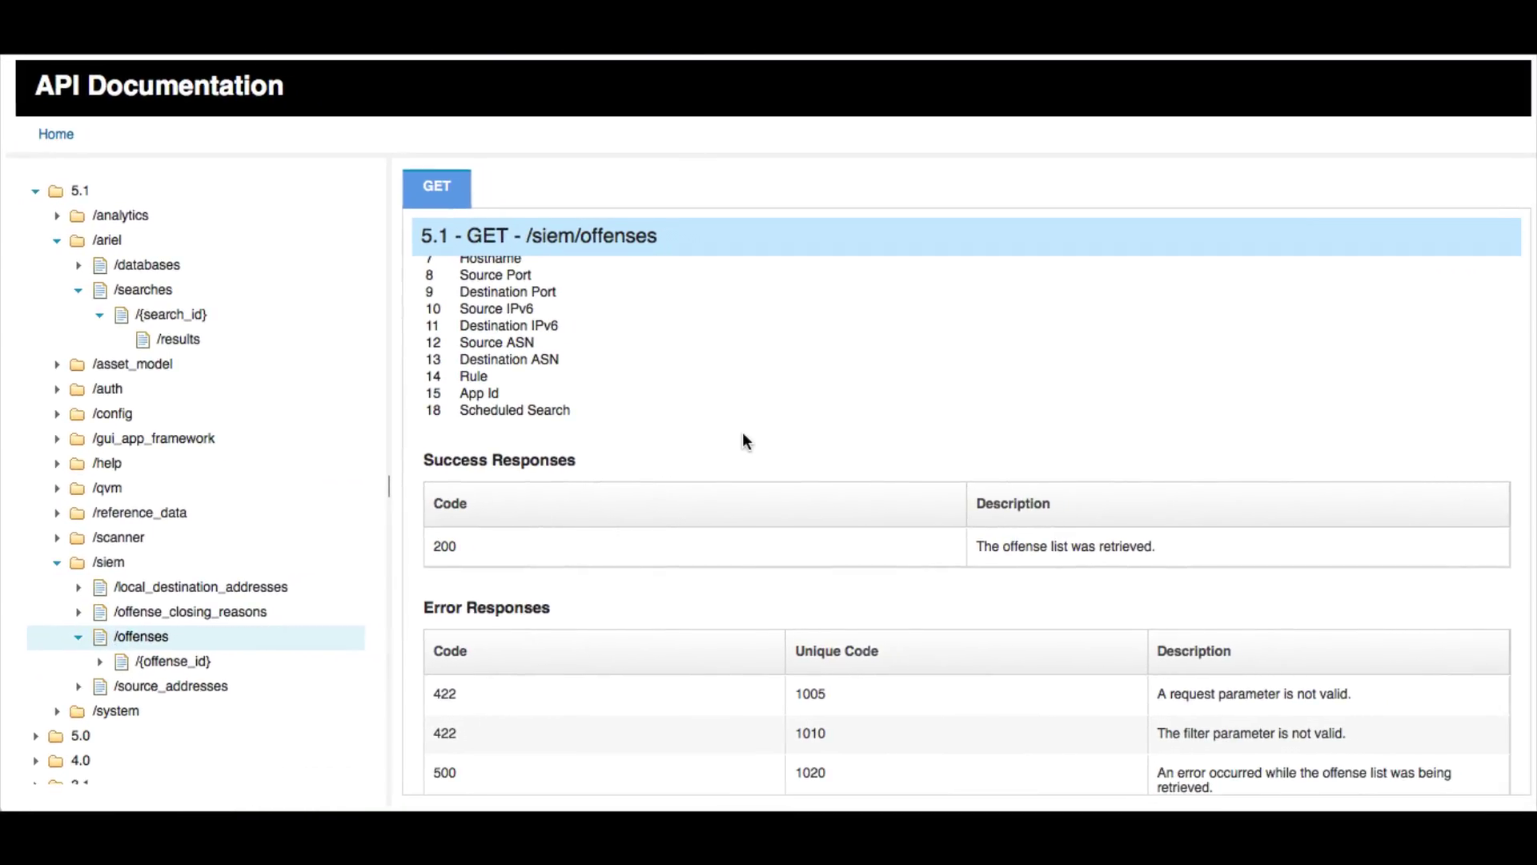
scroll(699, 437, "down", 4)
scroll(698, 436, "up", 3)
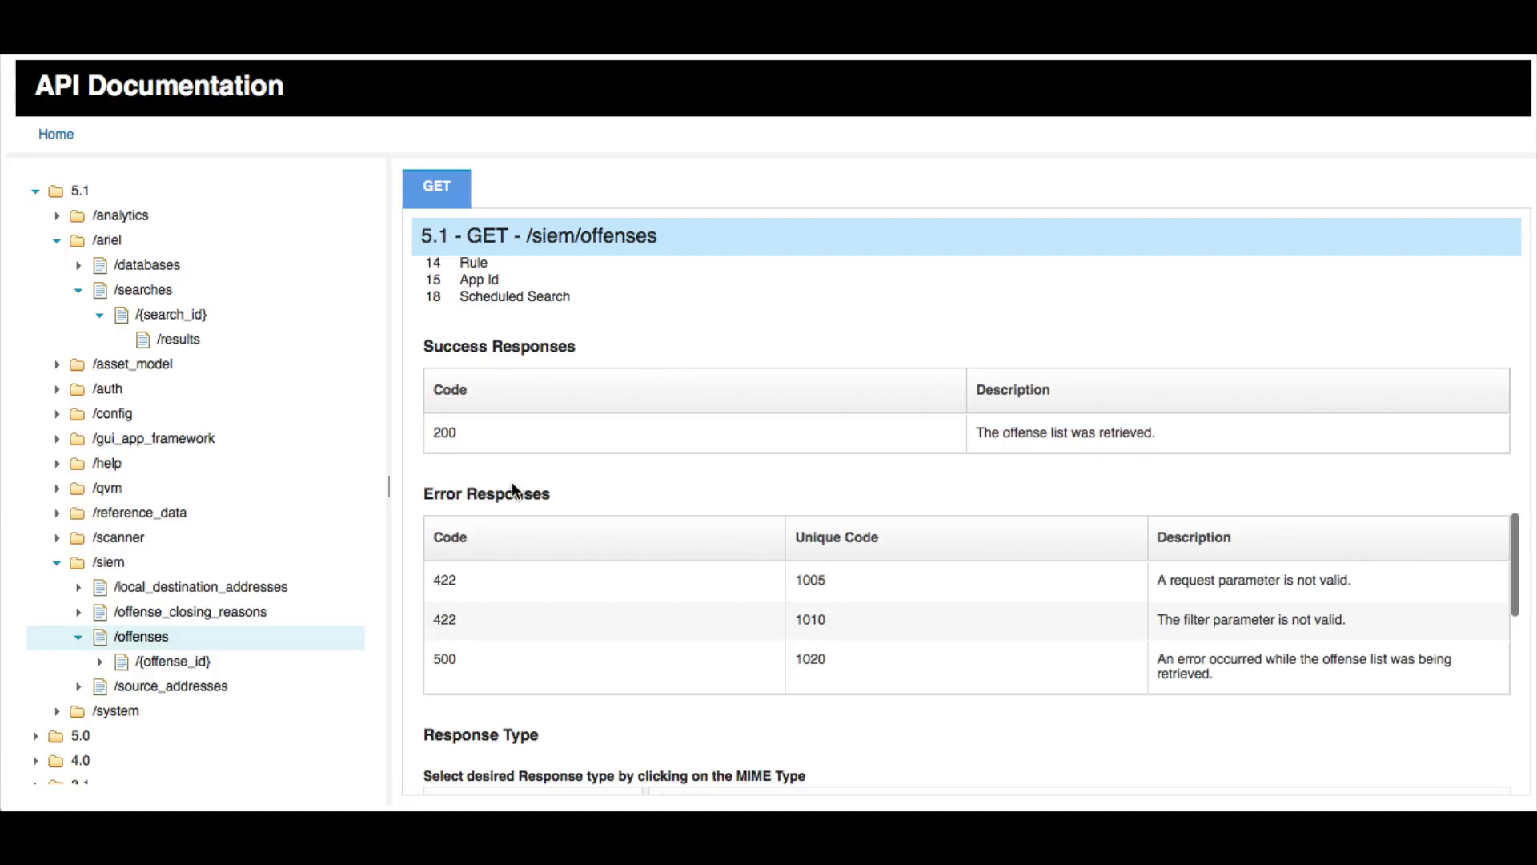
scroll(540, 603, "down", 3)
scroll(542, 604, "down", 5)
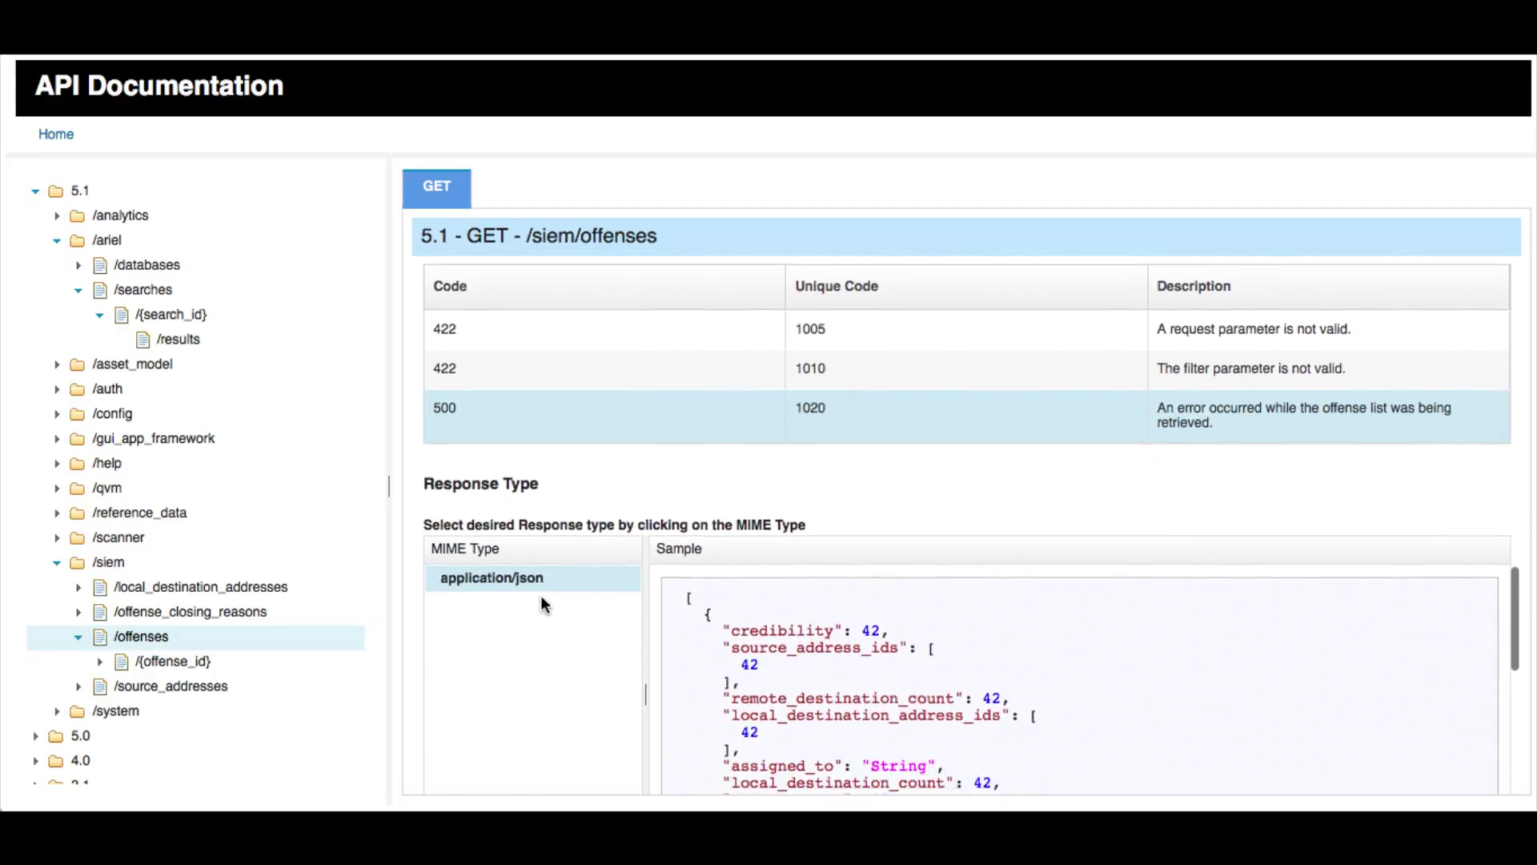
scroll(542, 604, "down", 5)
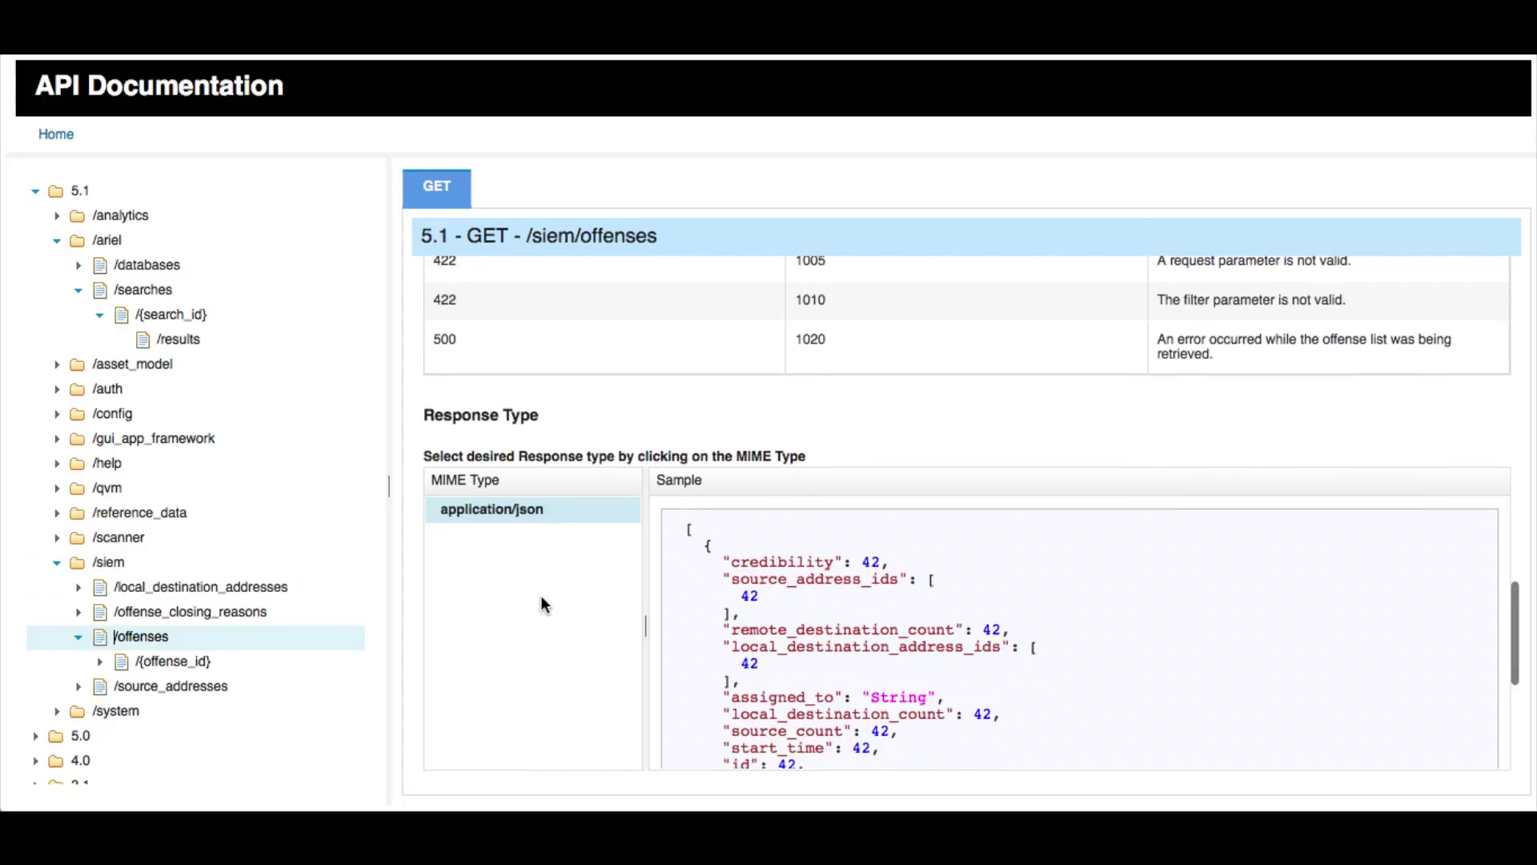
scroll(732, 581, "down", 5)
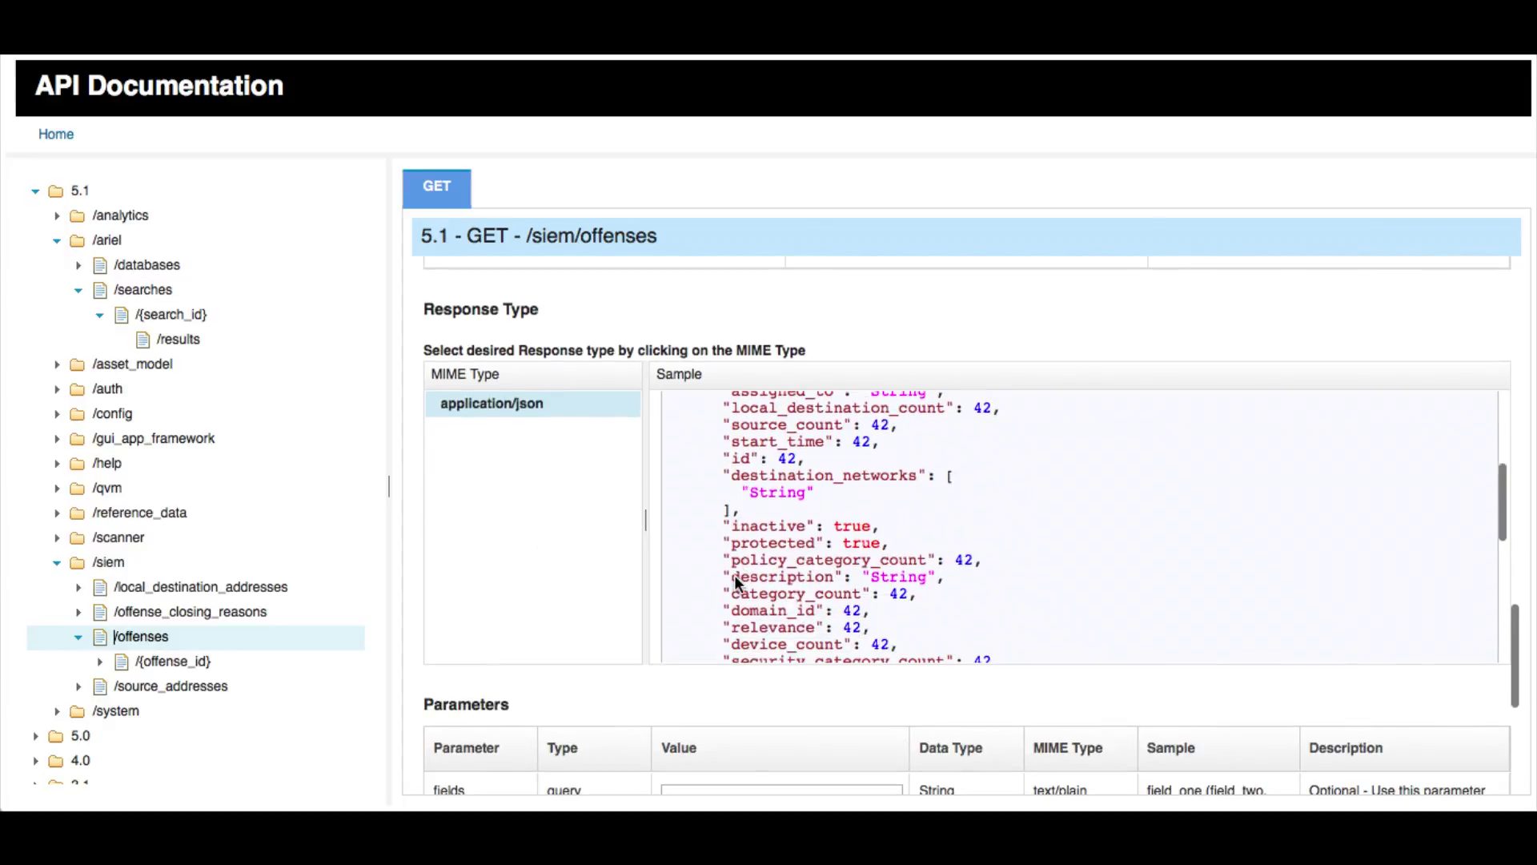
scroll(594, 583, "down", 5)
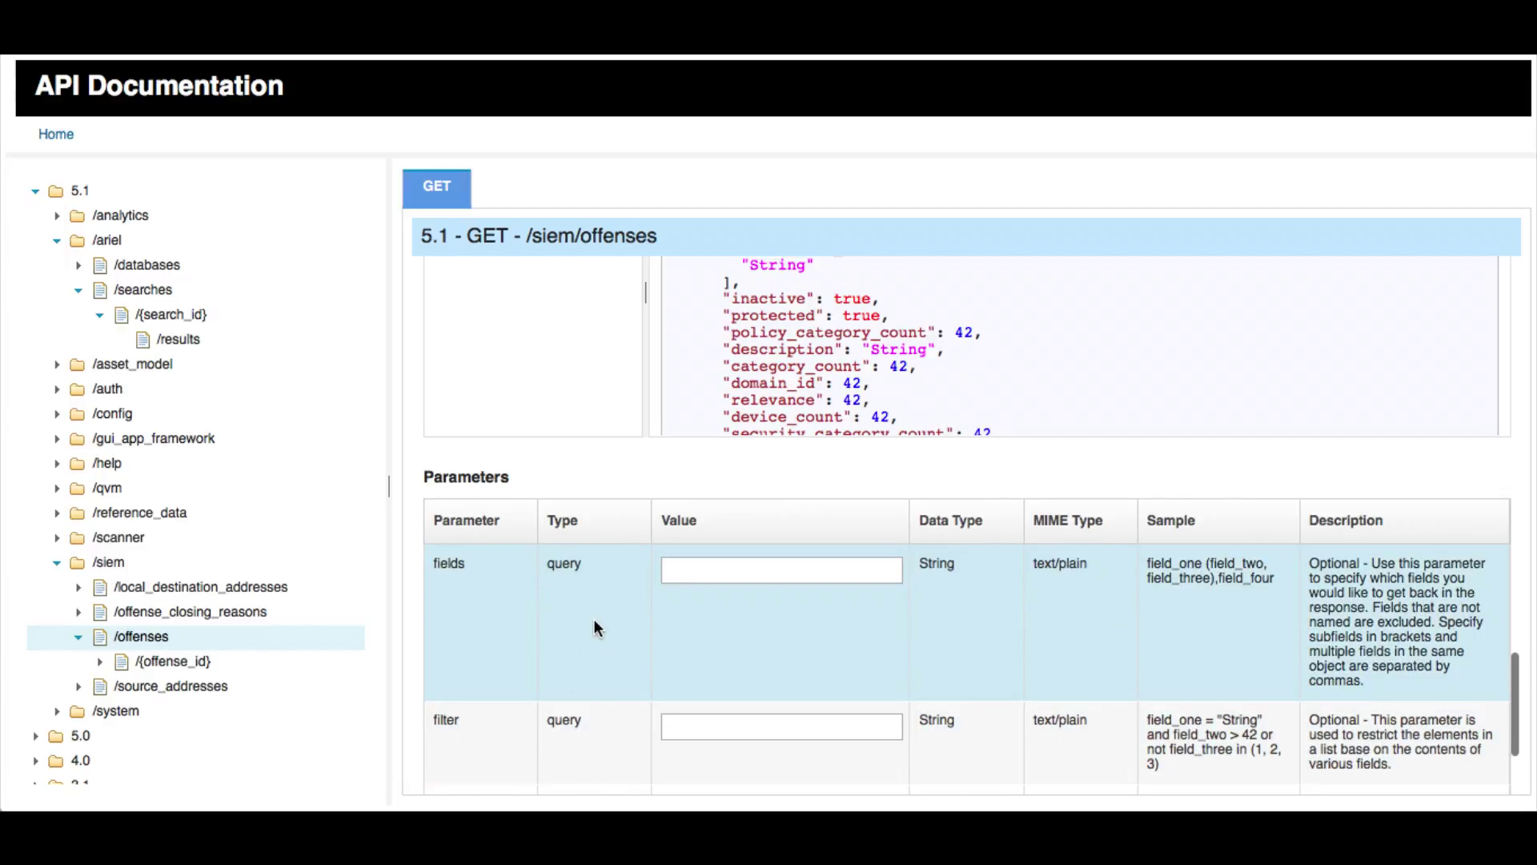
scroll(594, 618, "down", 1)
- Try out the GET /siem/offenses request with empty fields and filter and Range items=0-49, and look through the response body
left_click(668, 522)
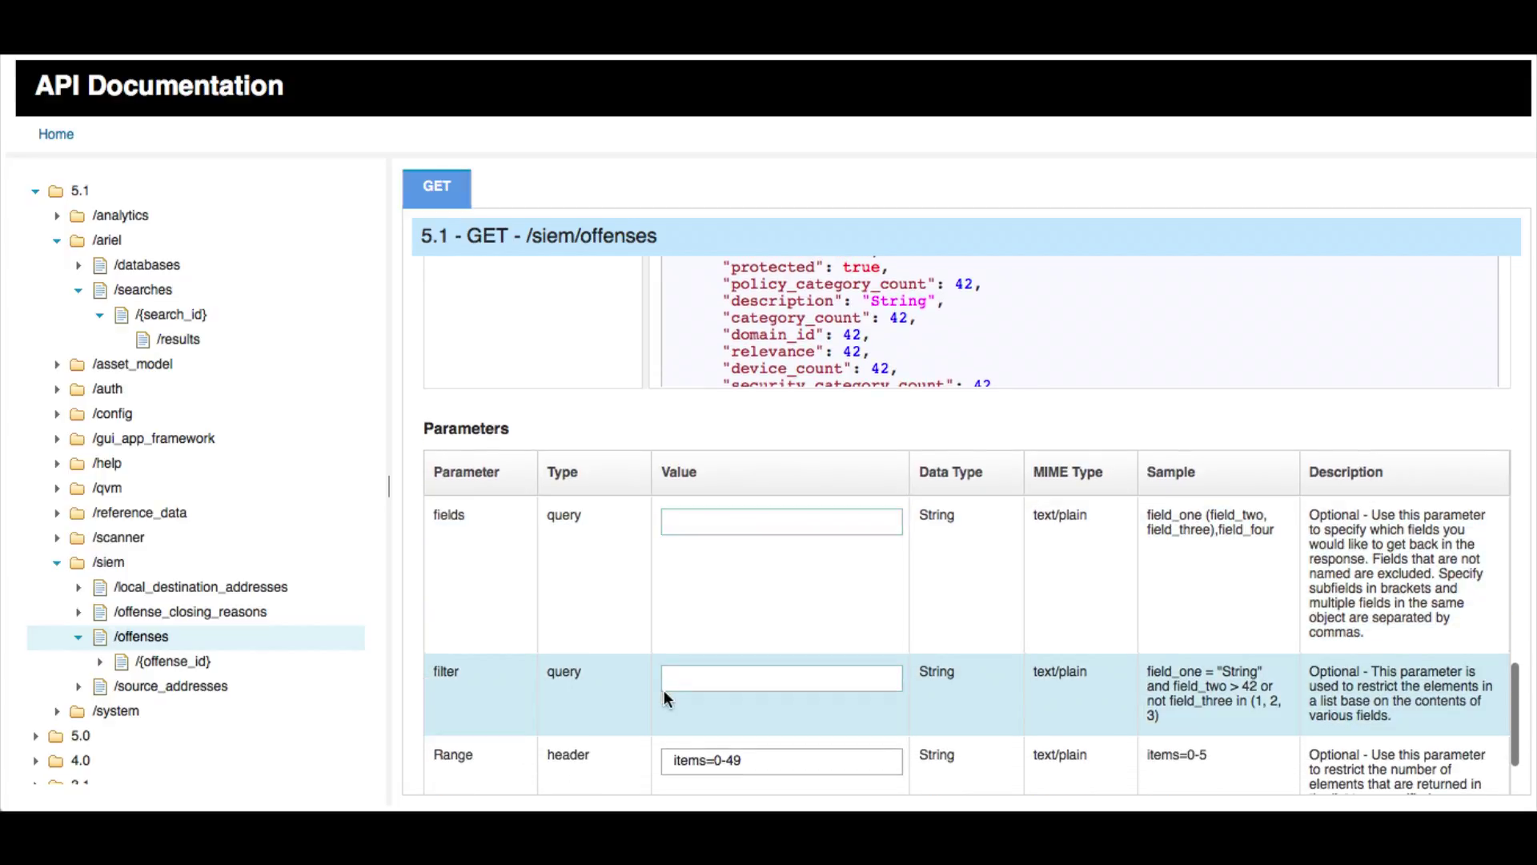
scroll(610, 594, "down", 2)
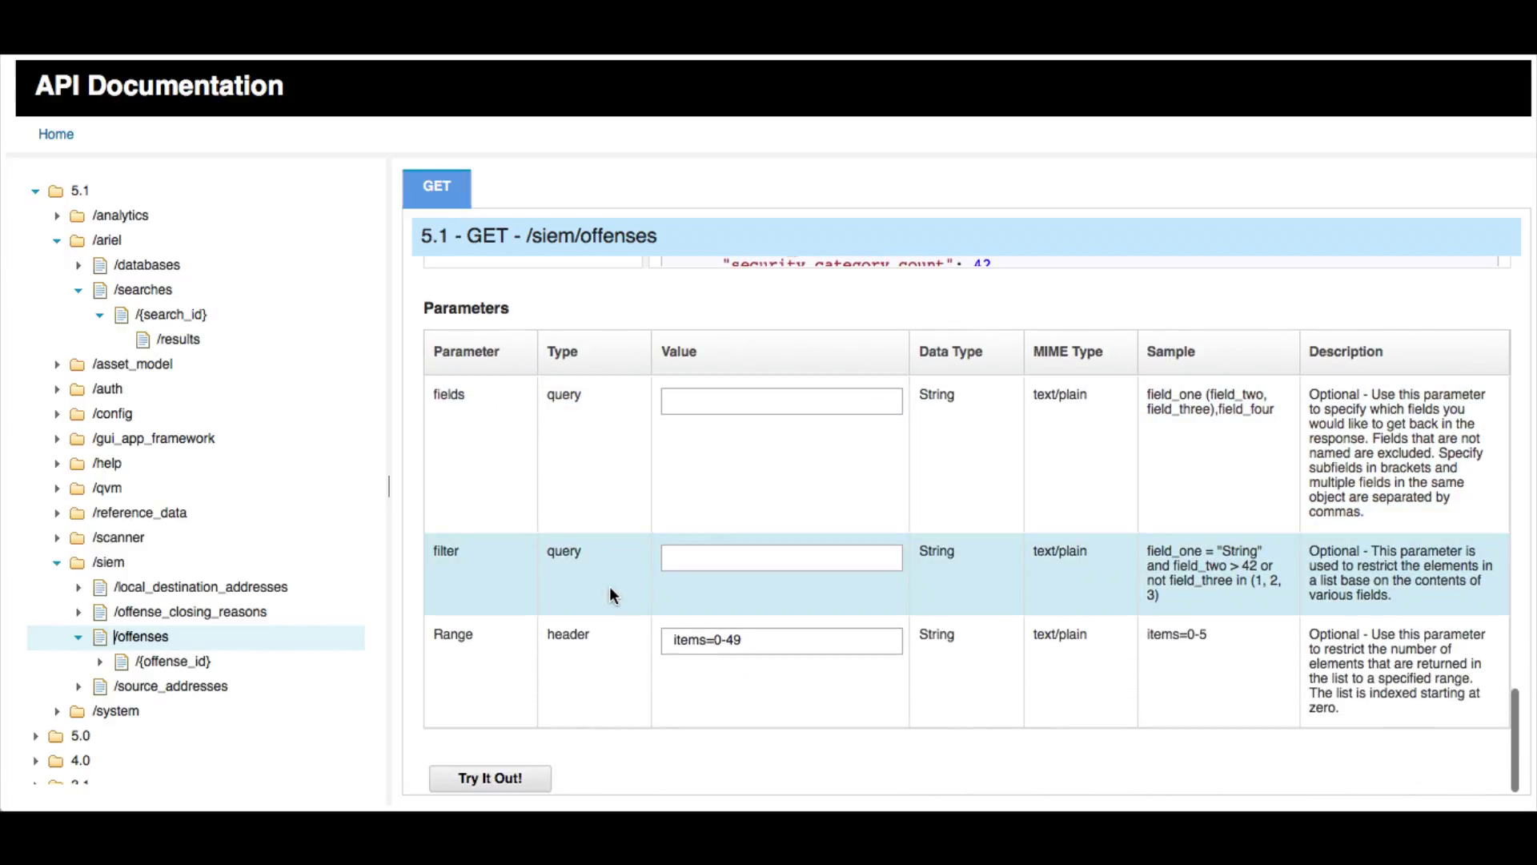
left_click(484, 781)
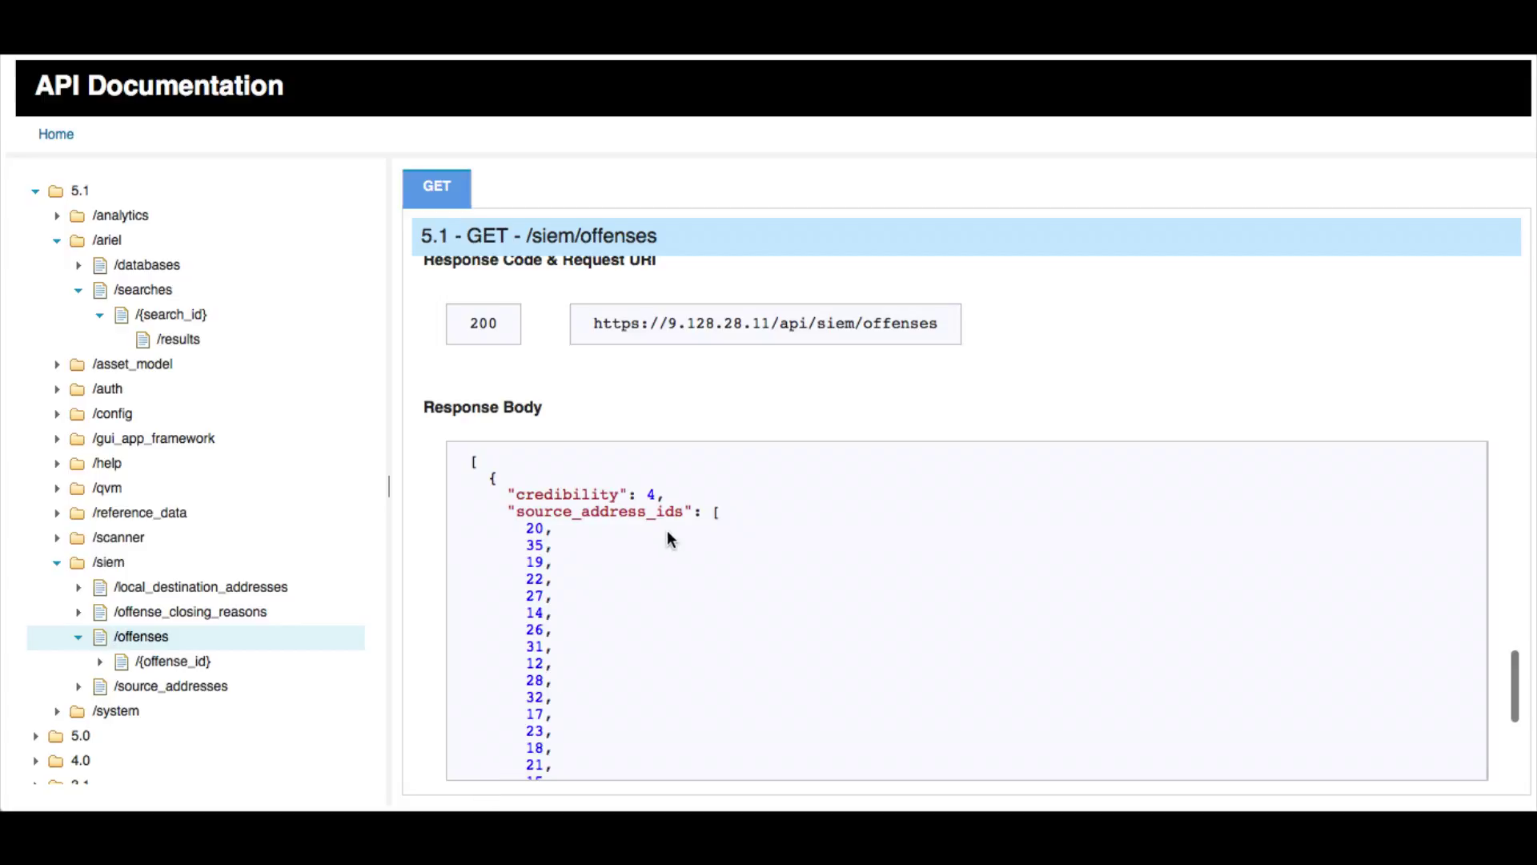
scroll(671, 560, "down", 10)
scroll(671, 563, "up", 10)
- Switch to RESTed and select the SEC header of the /api/siem/offenses request
key("super+Tab")
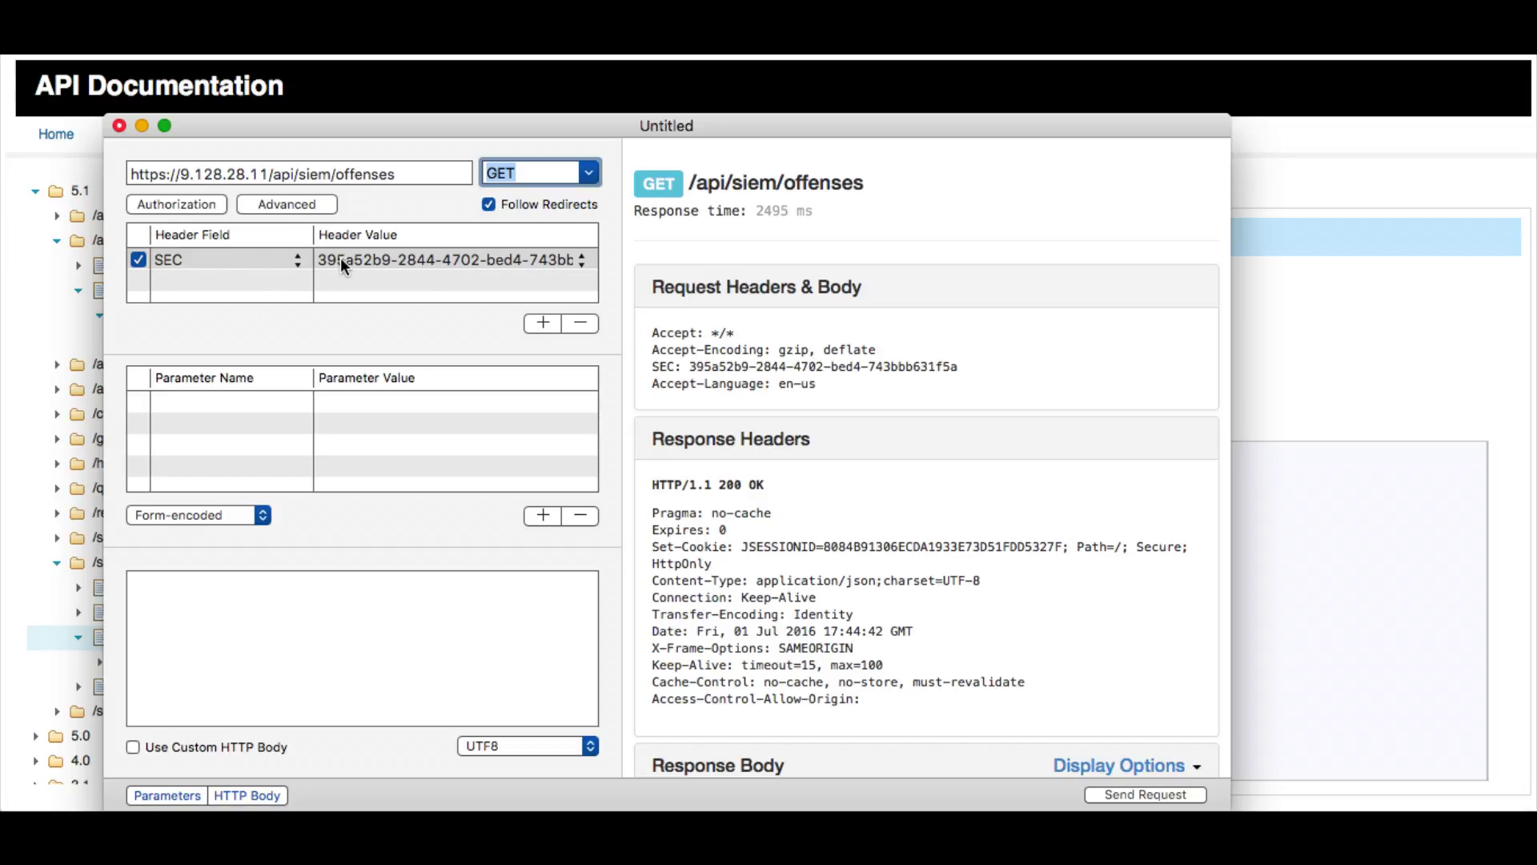
left_click(254, 264)
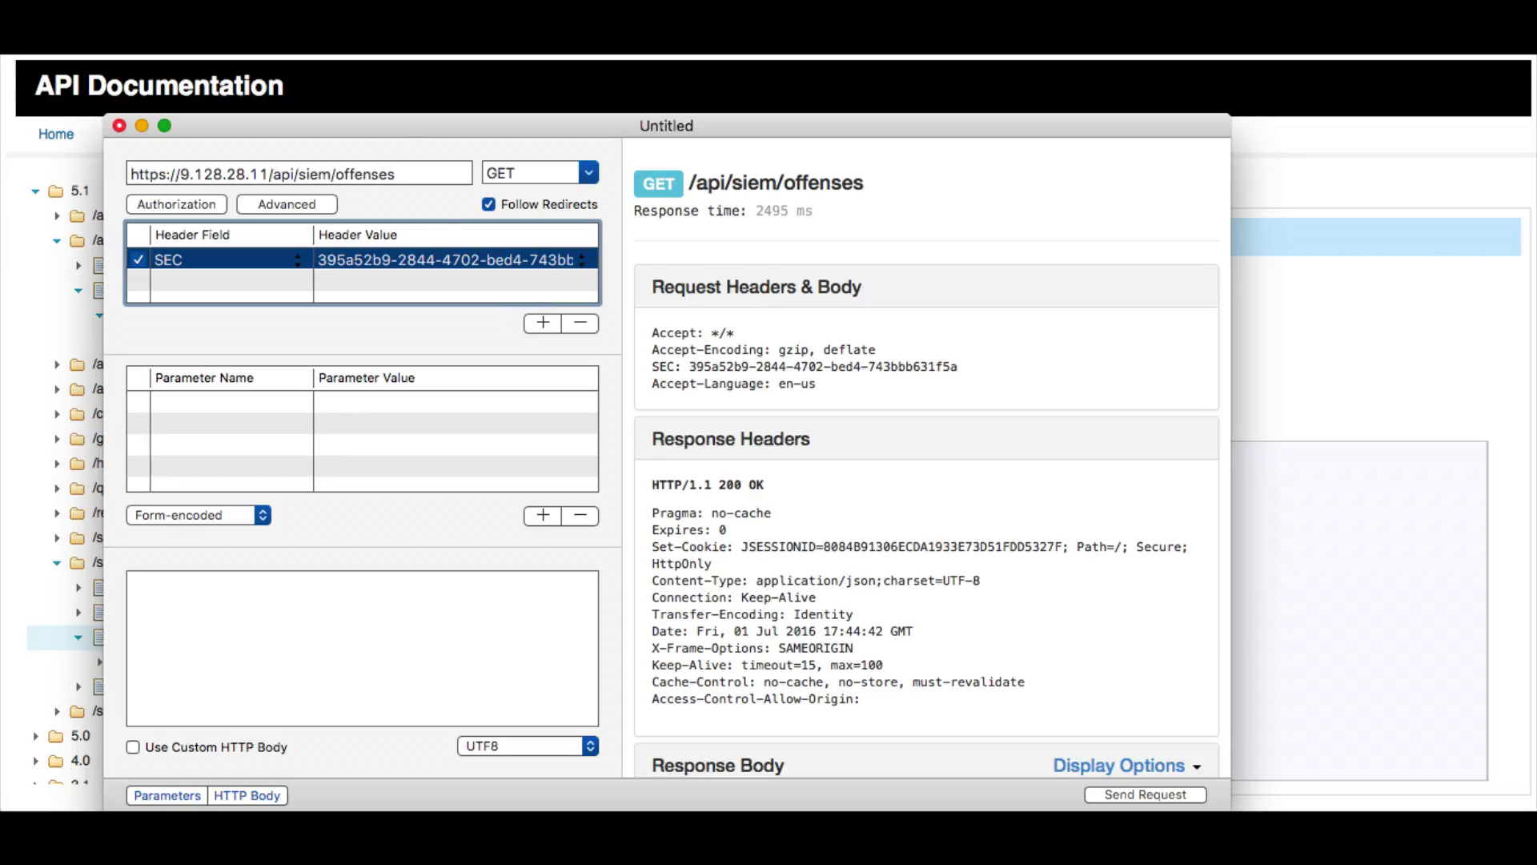
- Switch to the QRadar console and look up the Test API service's authentication token under Authorized Services in the administration settings
key("super+Tab")
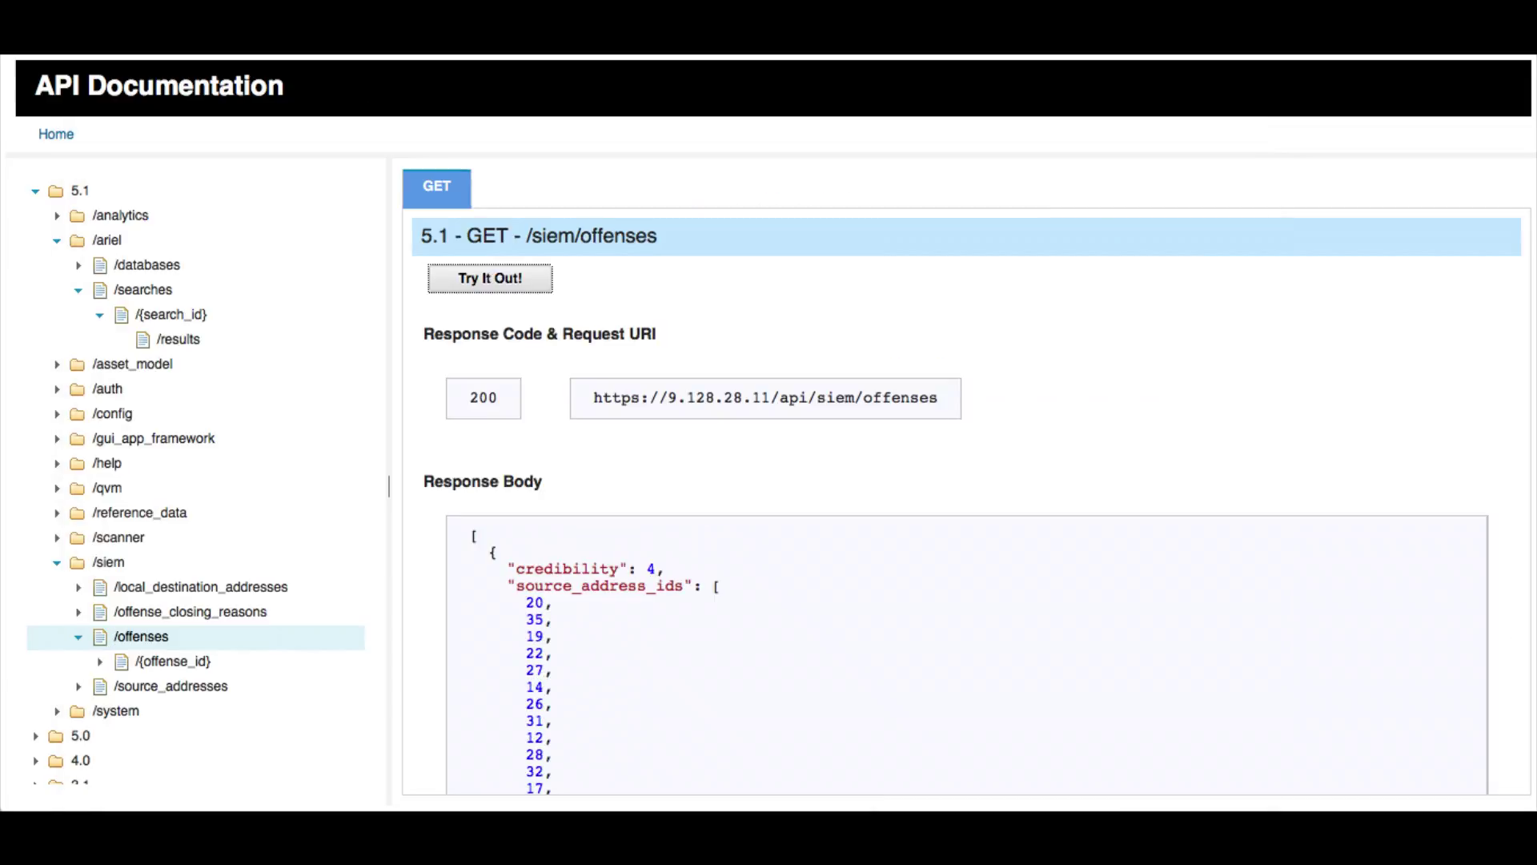
key("super+Tab")
left_click(589, 113)
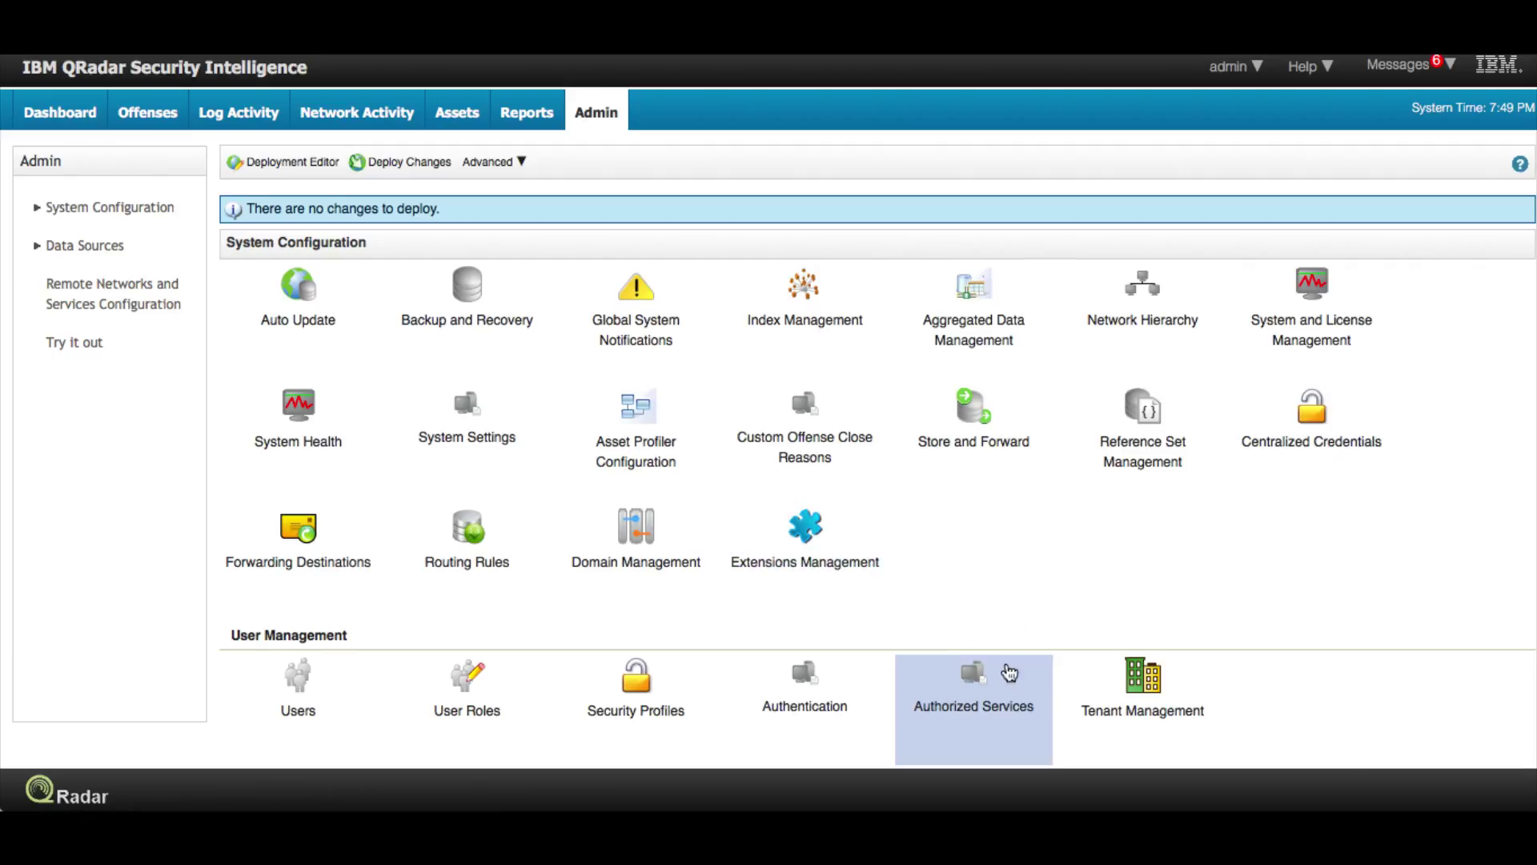
left_click(980, 682)
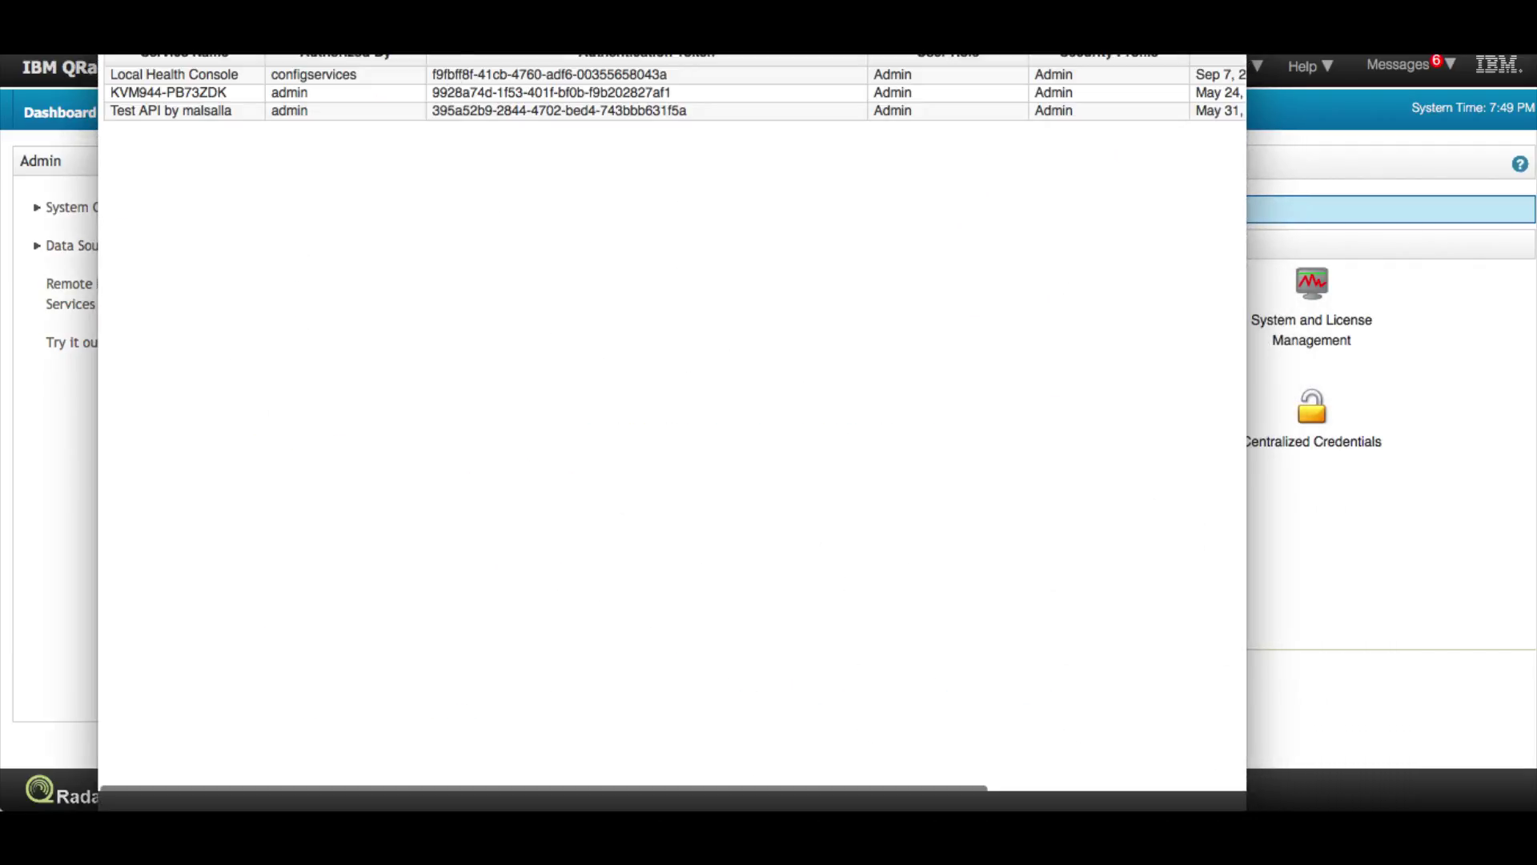
left_click(598, 184)
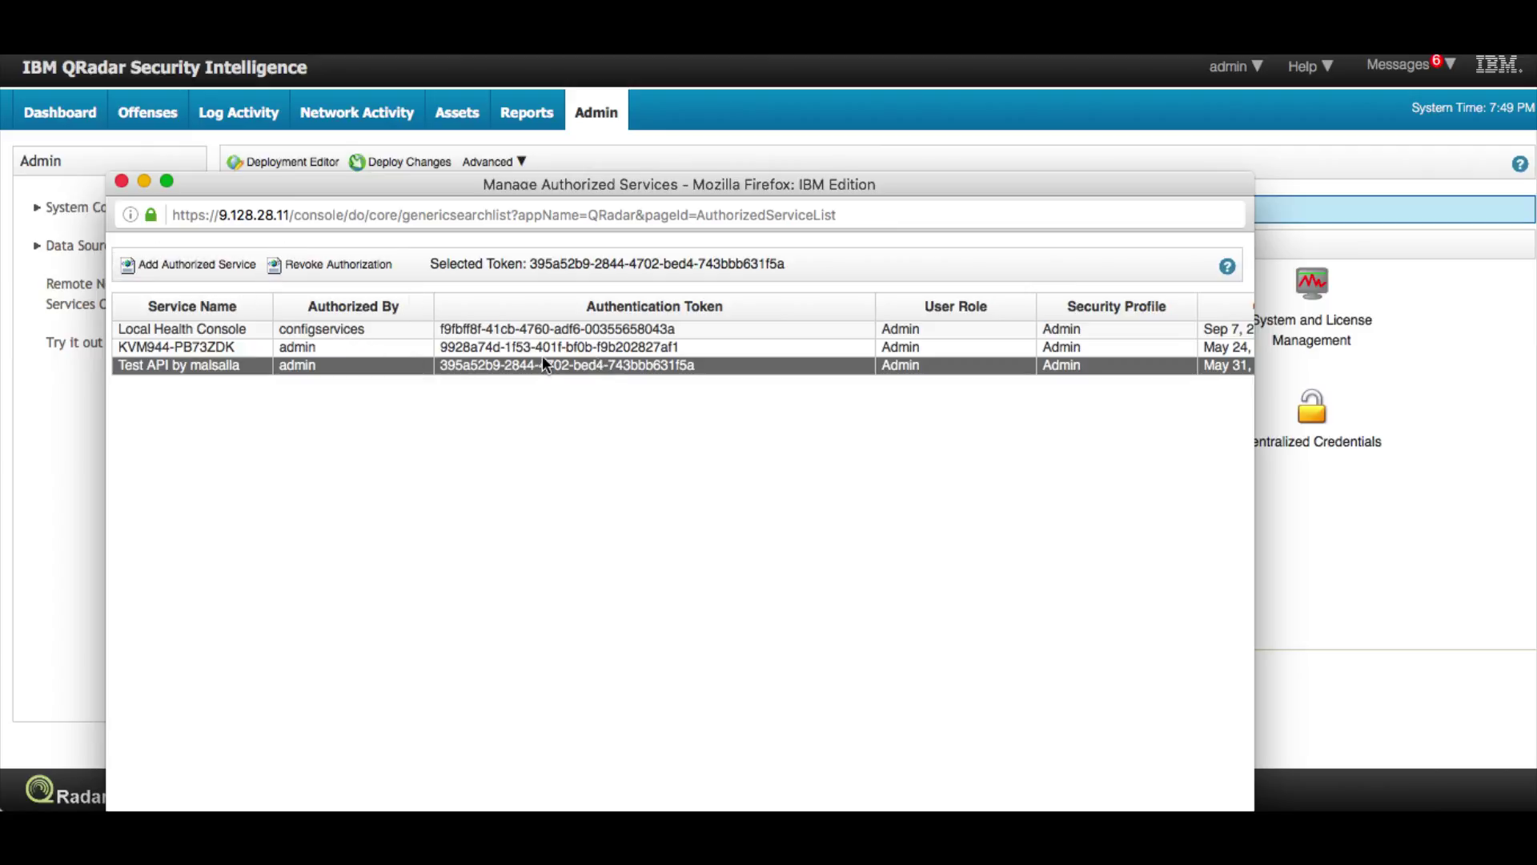
left_click(123, 181)
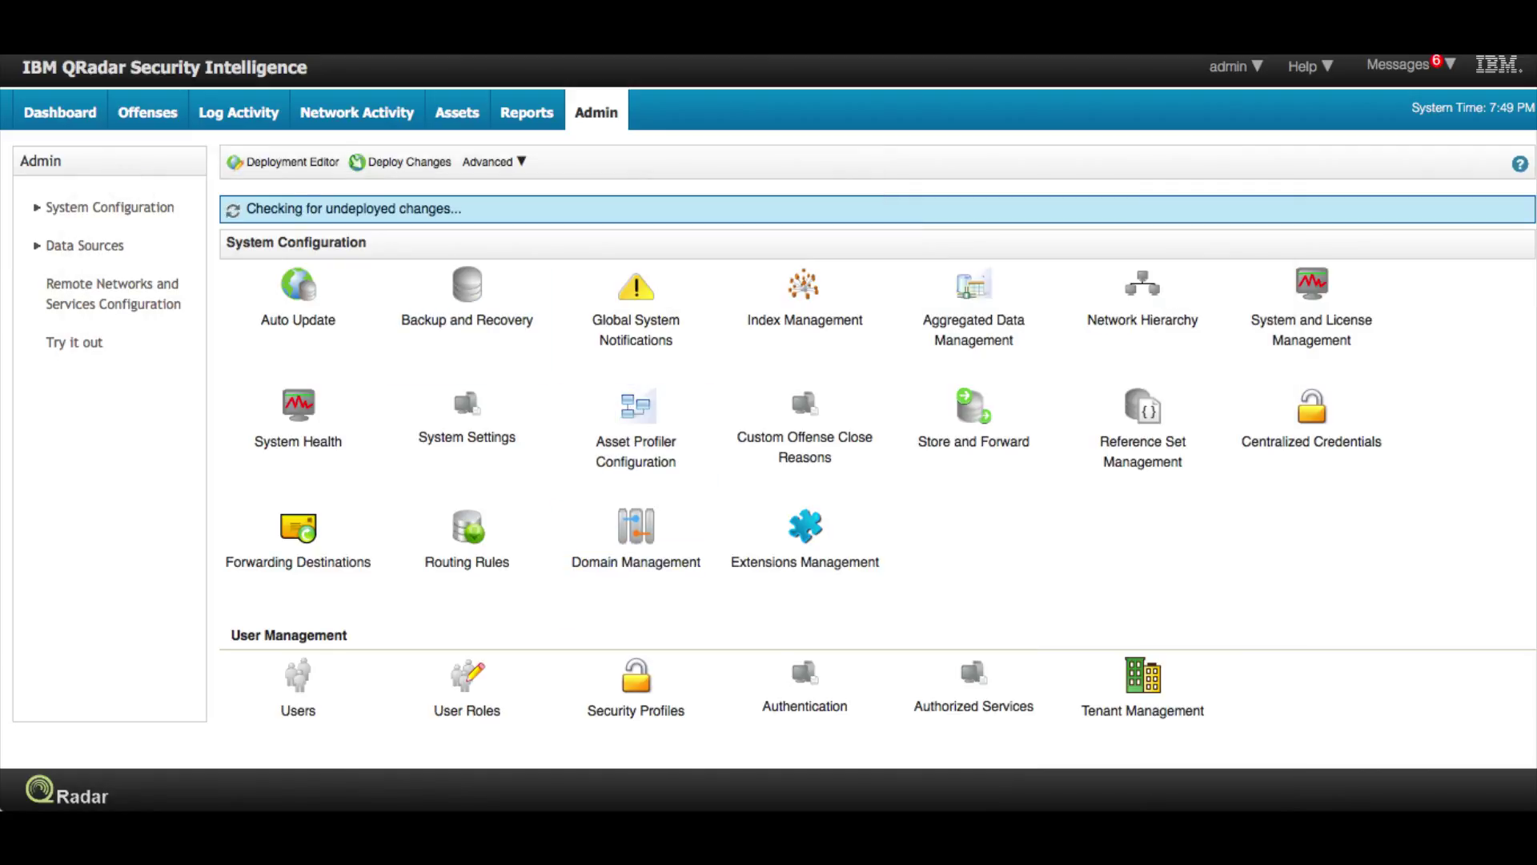
- Switch to RESTed and check the self-signed SSL certificate and timeout settings in its preferences
key("super+Tab")
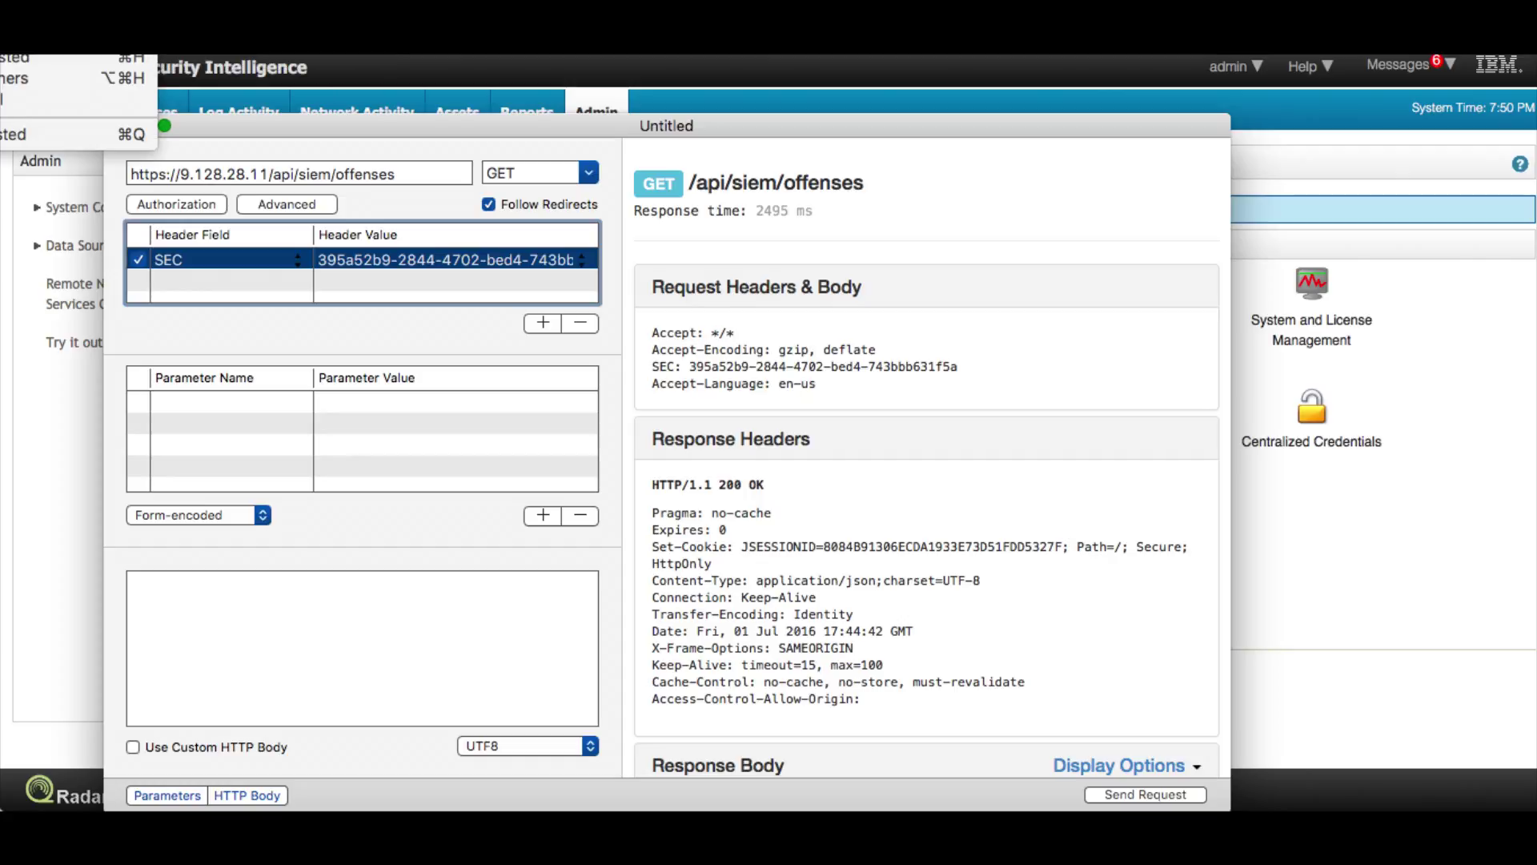
key("super+comma")
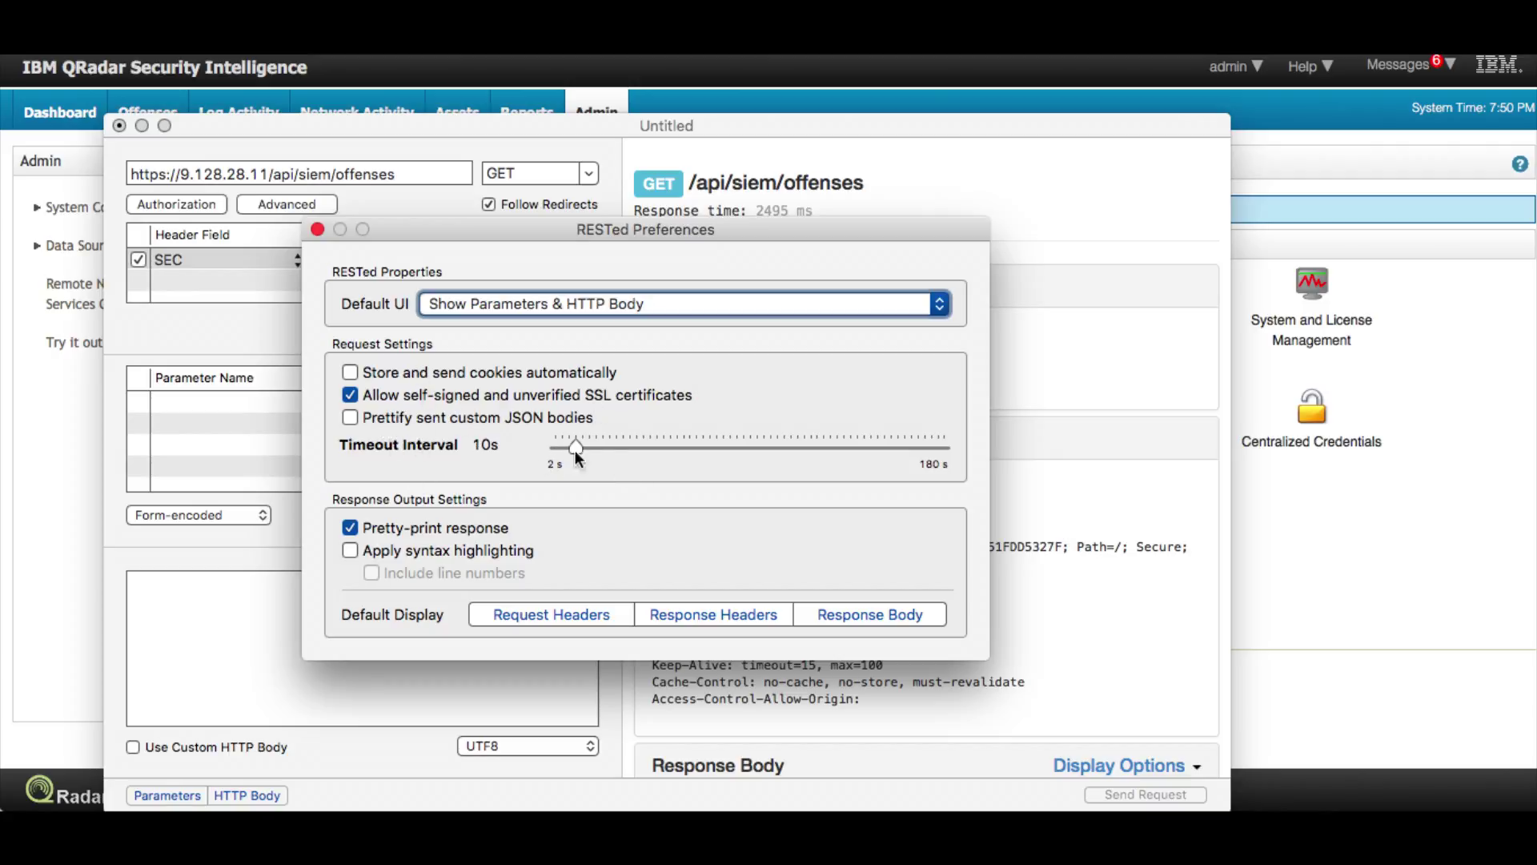
left_click(317, 230)
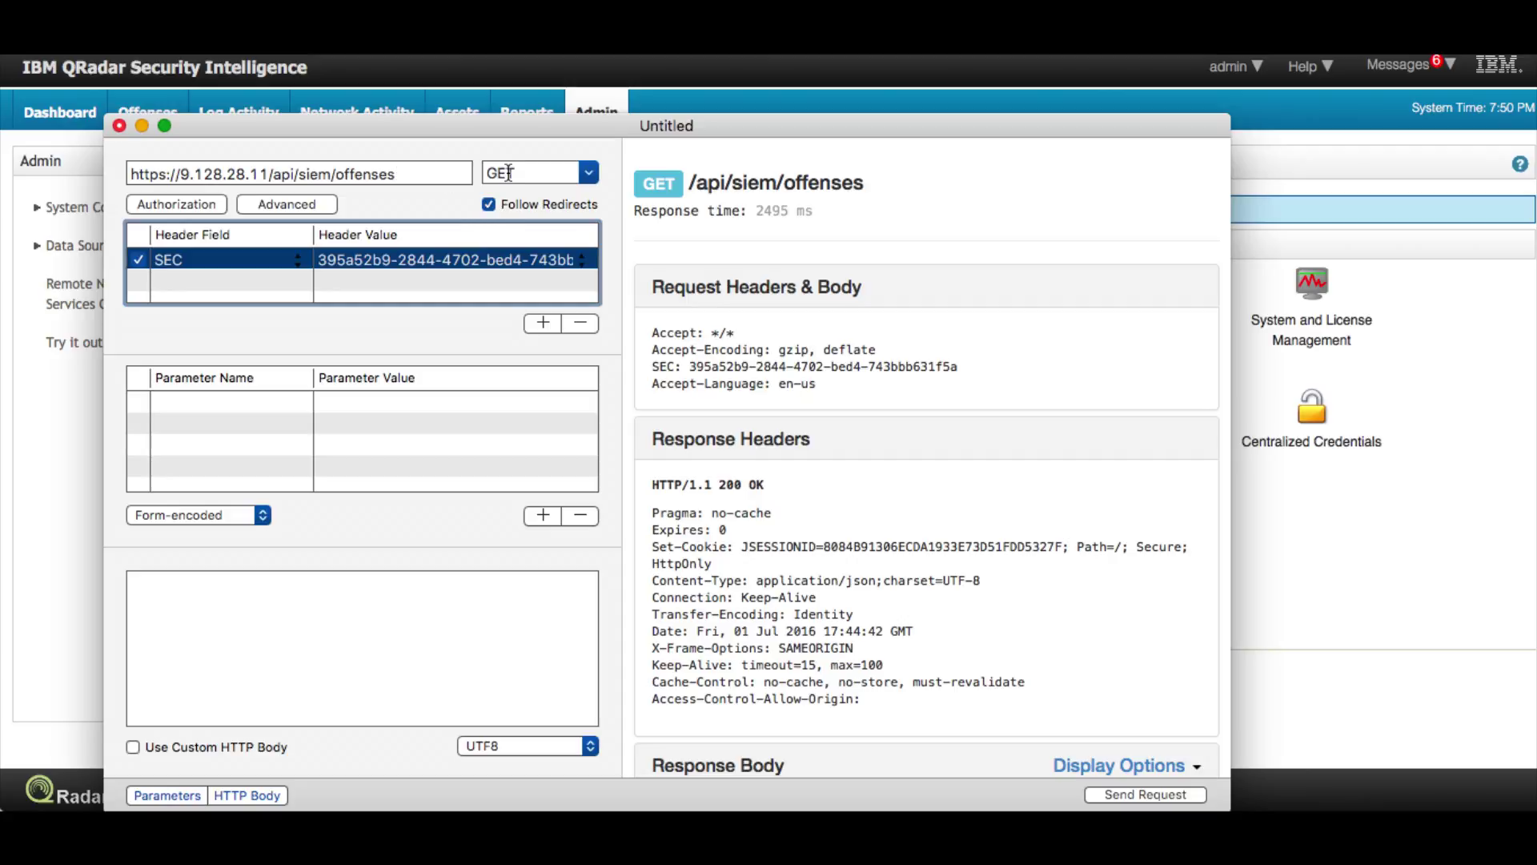
left_click(1152, 795)
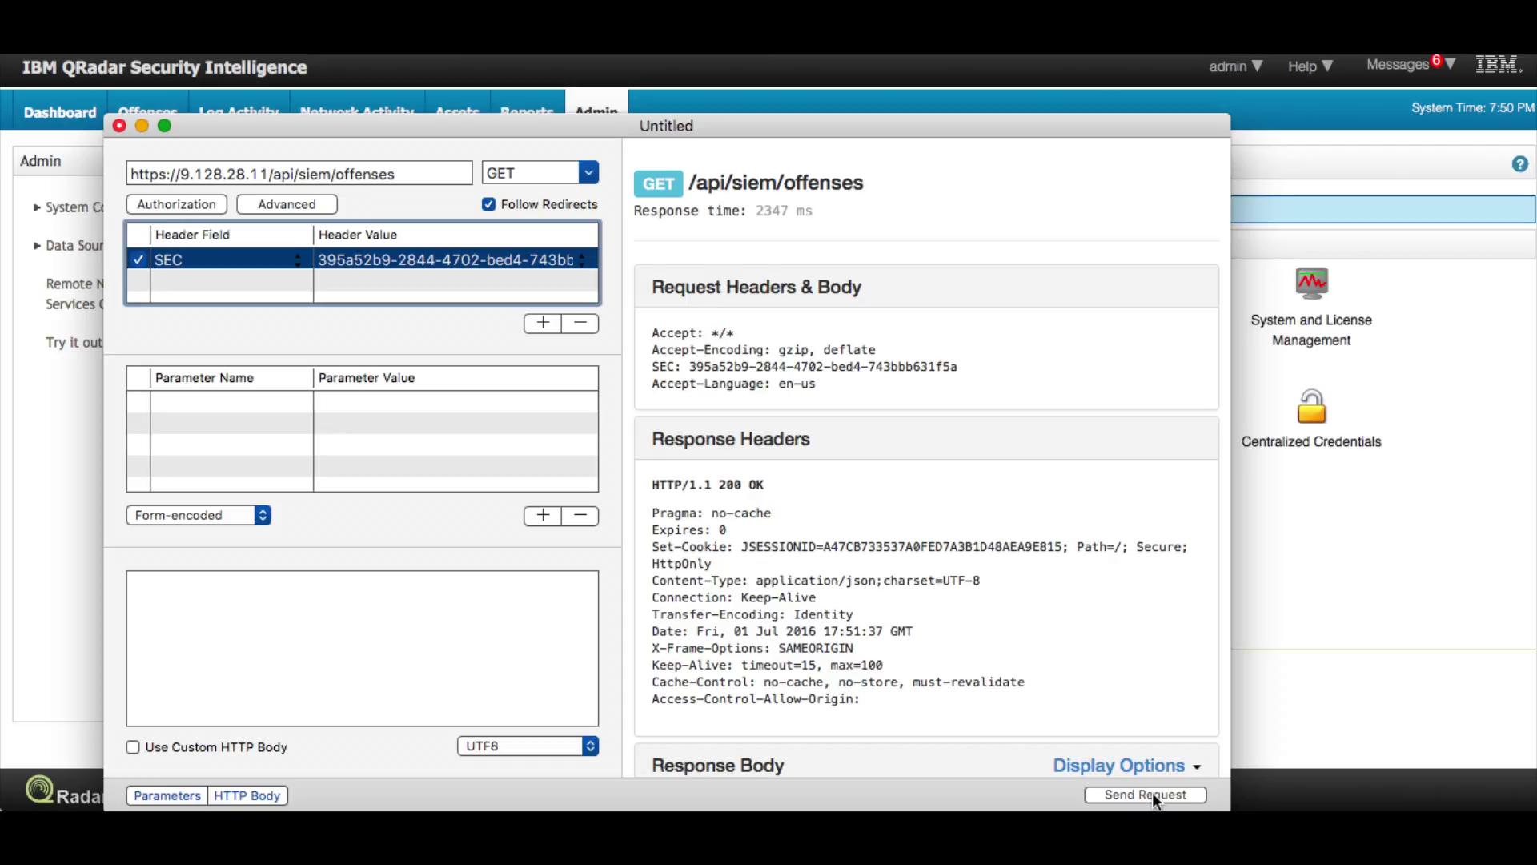
scroll(752, 473, "down", 15)
scroll(753, 479, "up", 15)
left_click(142, 125)
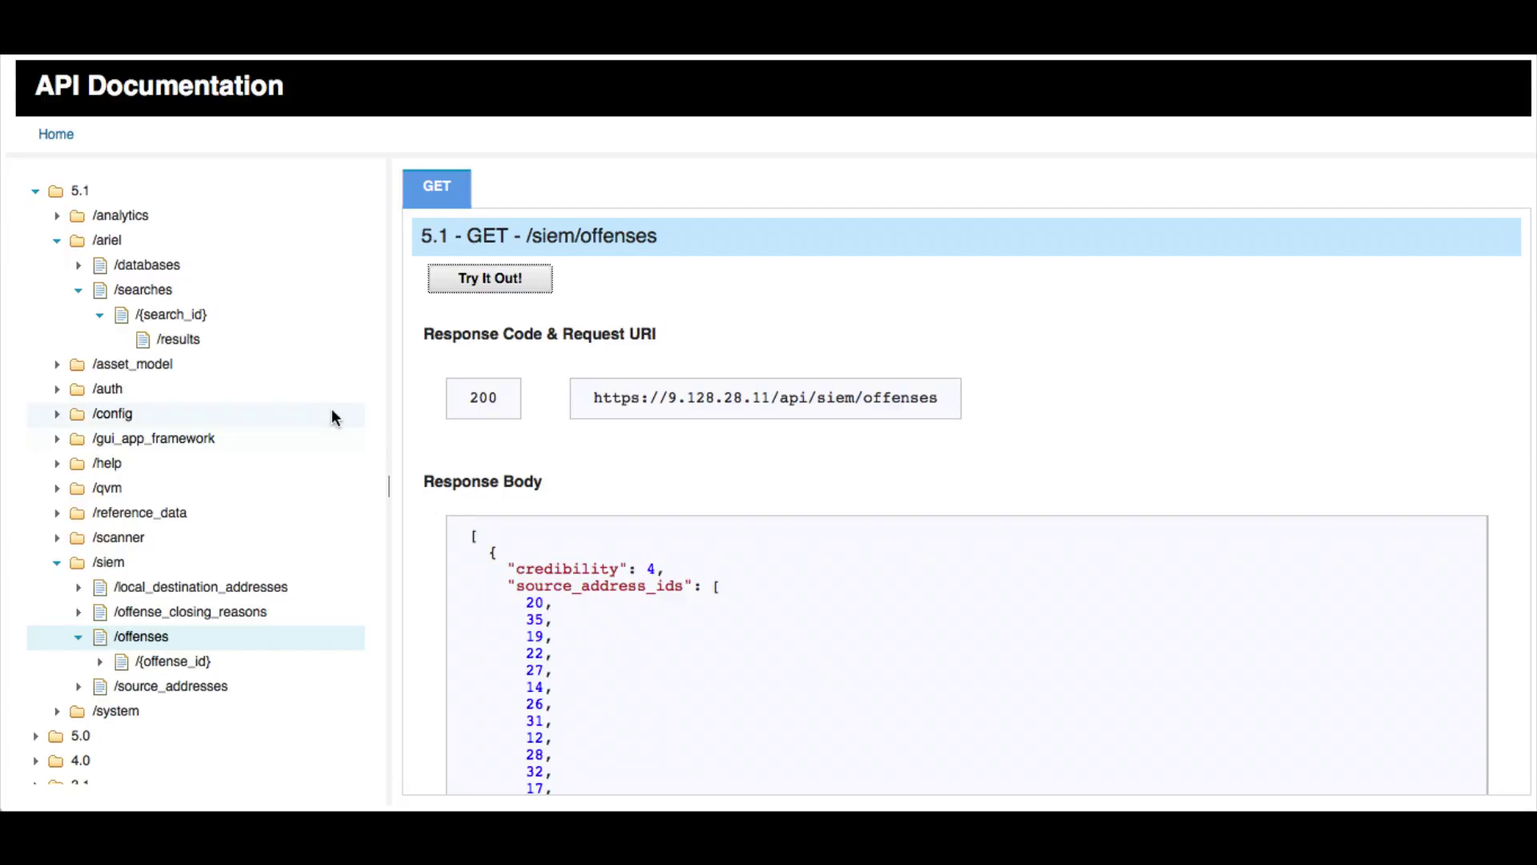
- Review the GET /siem/offenses/{offense_id} documentation down to its parameters
left_click(171, 663)
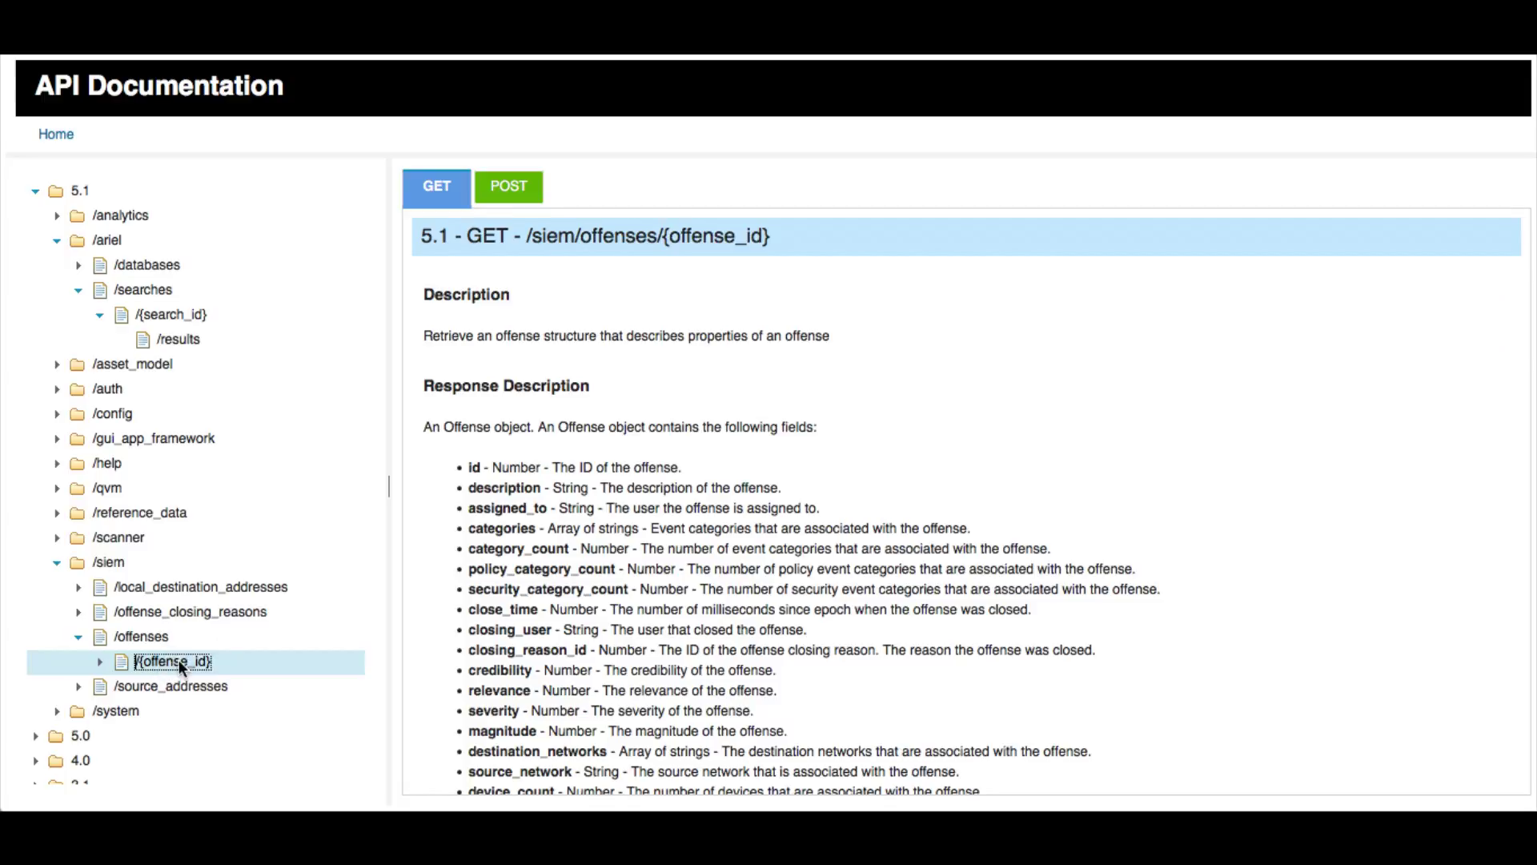
left_click(648, 489)
scroll(648, 489, "down", 15)
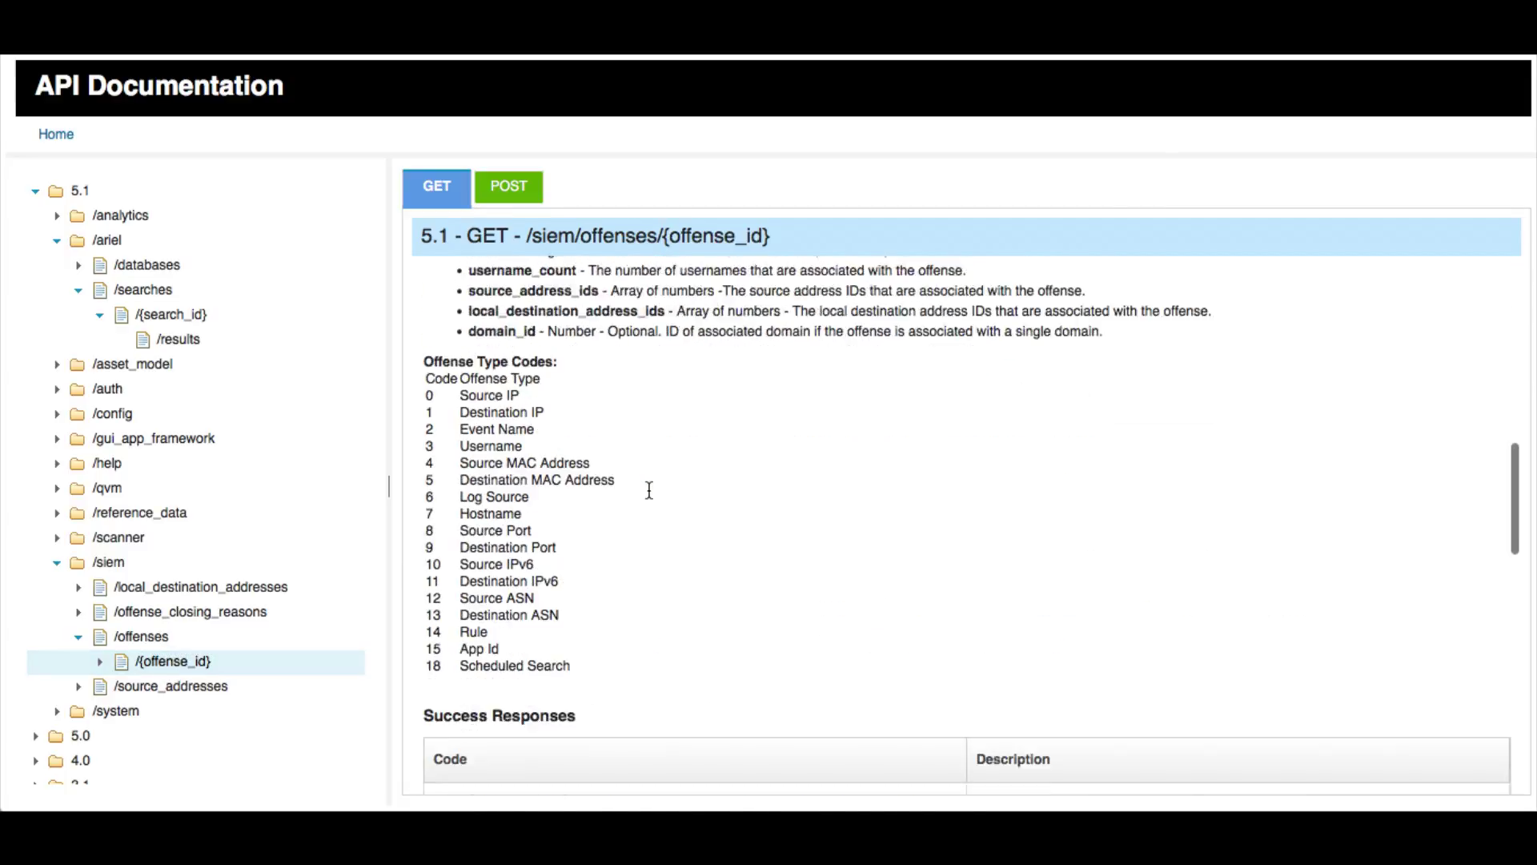
scroll(648, 490, "down", 8)
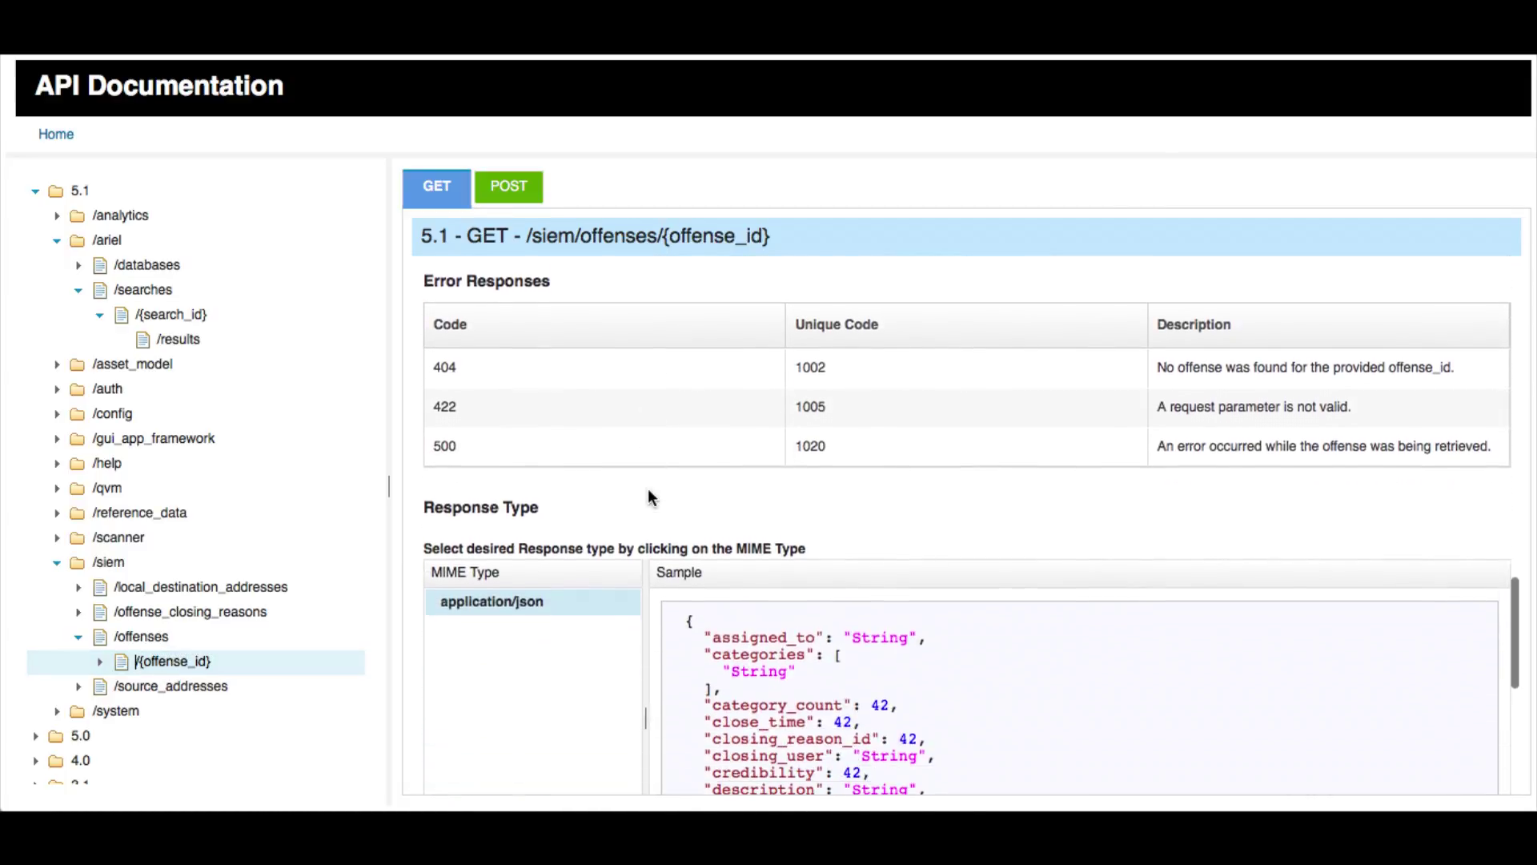
scroll(648, 496, "down", 3)
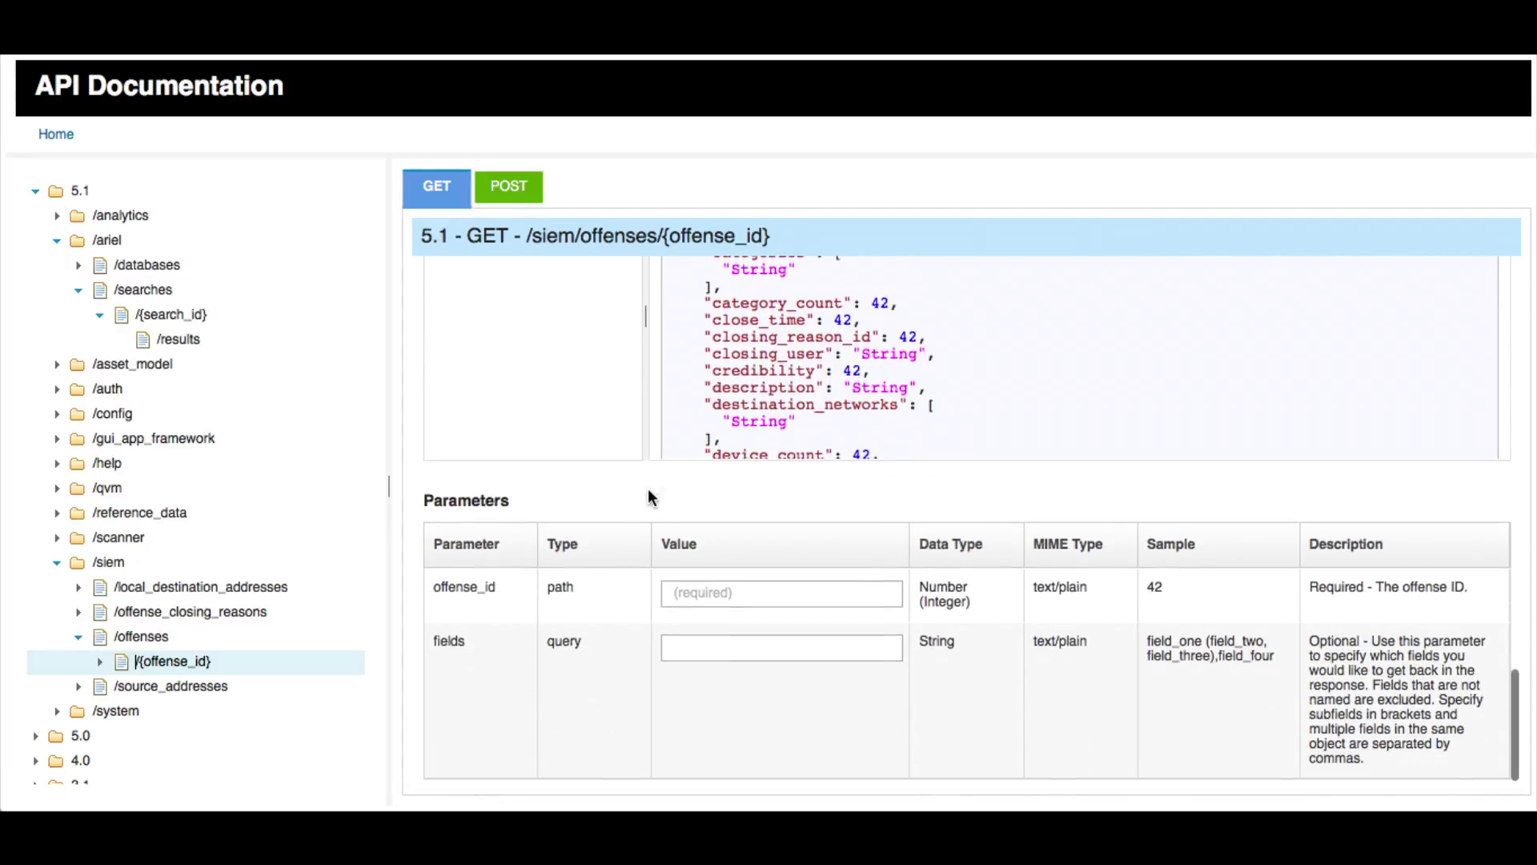
- Set offense_id to 116, try out the GET request and view its response
left_click(690, 594)
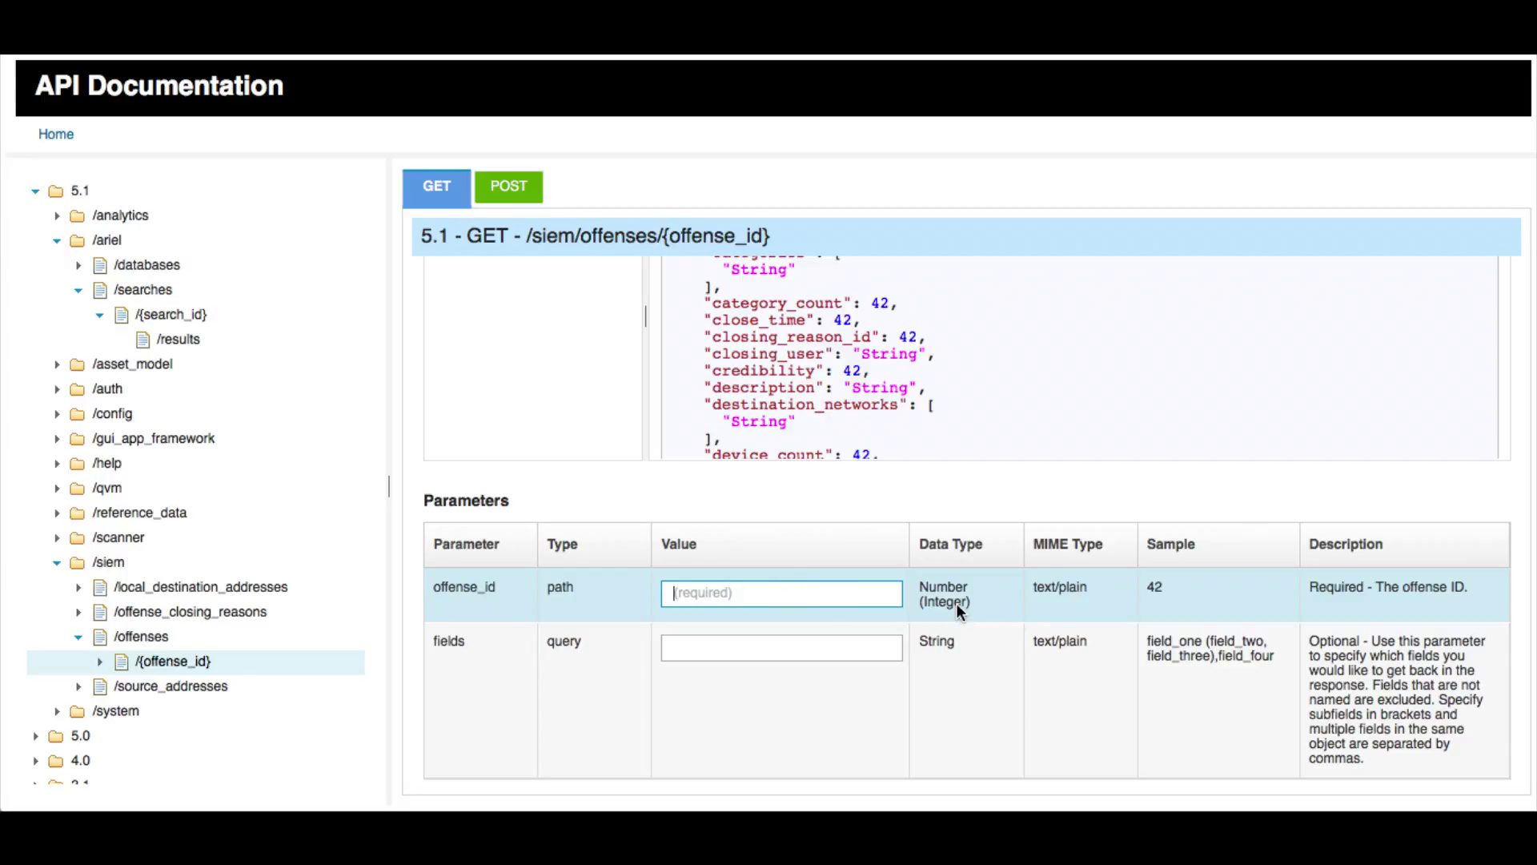
type("116")
scroll(878, 542, "down", 1)
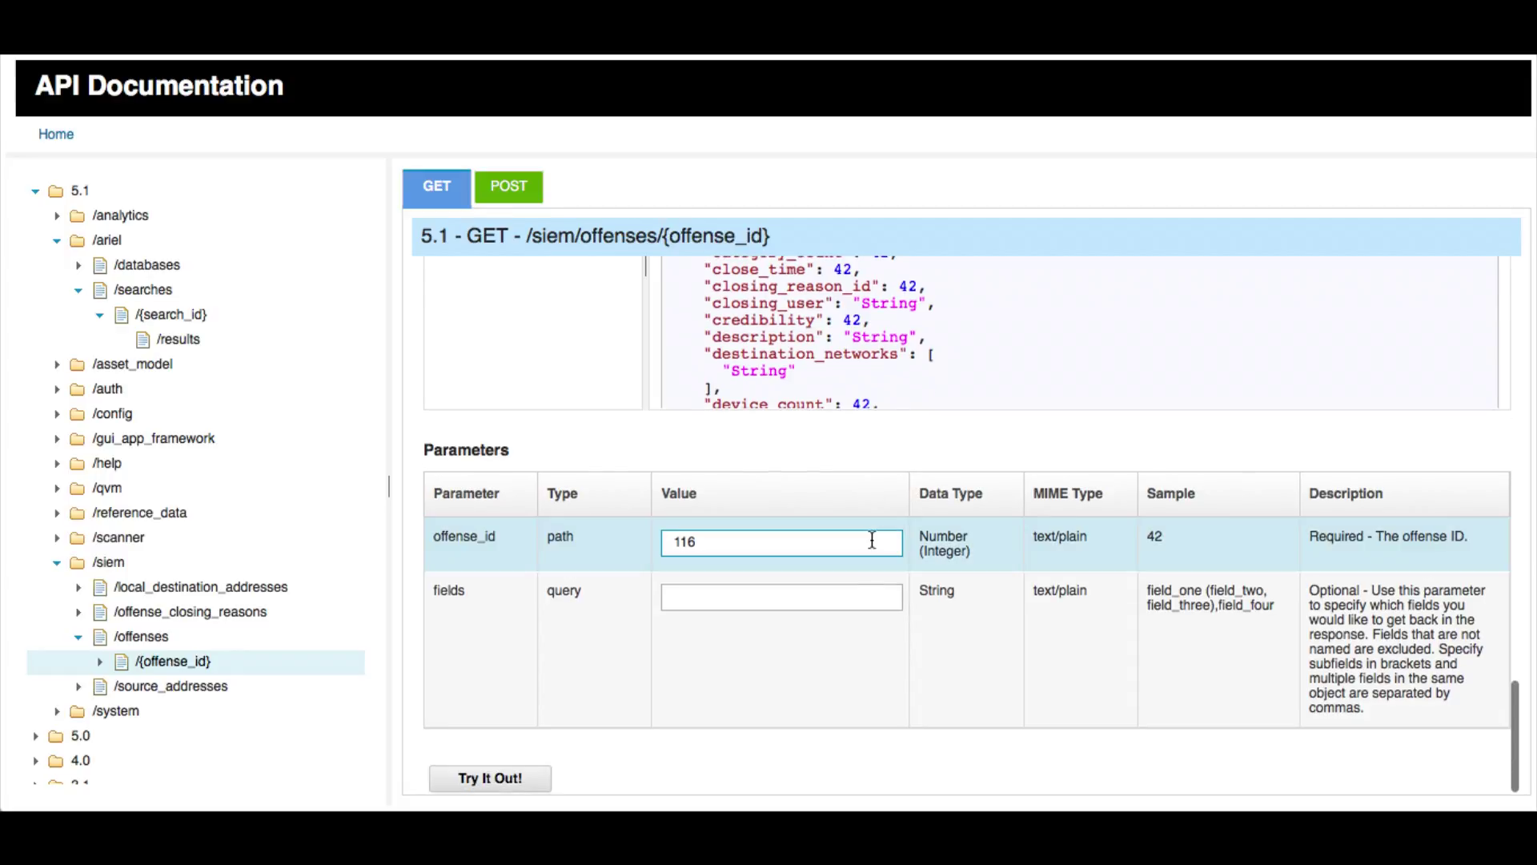
left_click(488, 781)
scroll(483, 786, "down", 5)
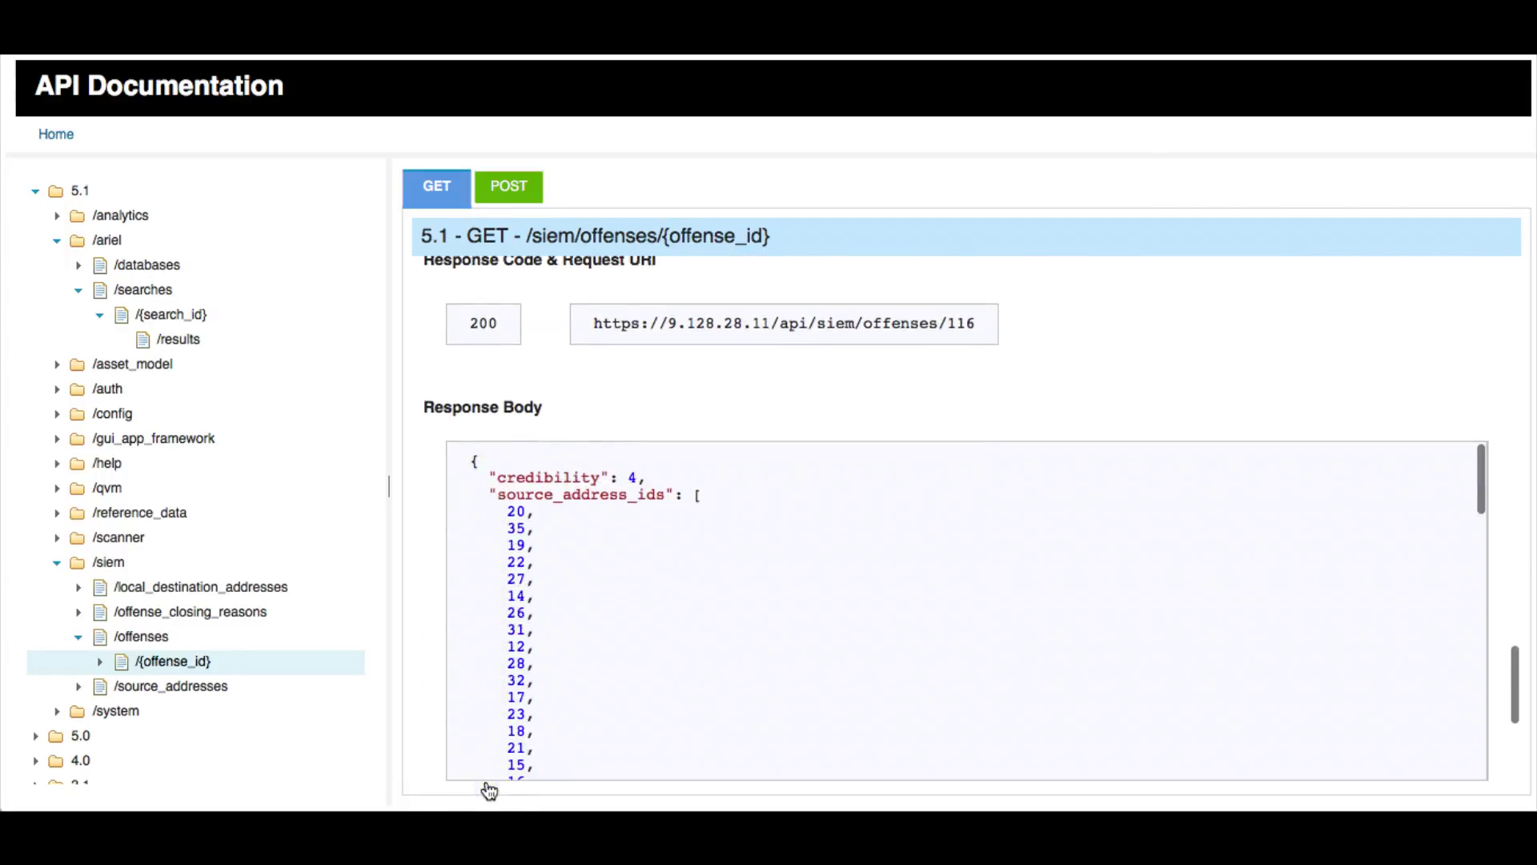
- Read through the response body of the GET request for offense 116 down to the end of its source_address_ids
scroll(682, 544, "down", 10)
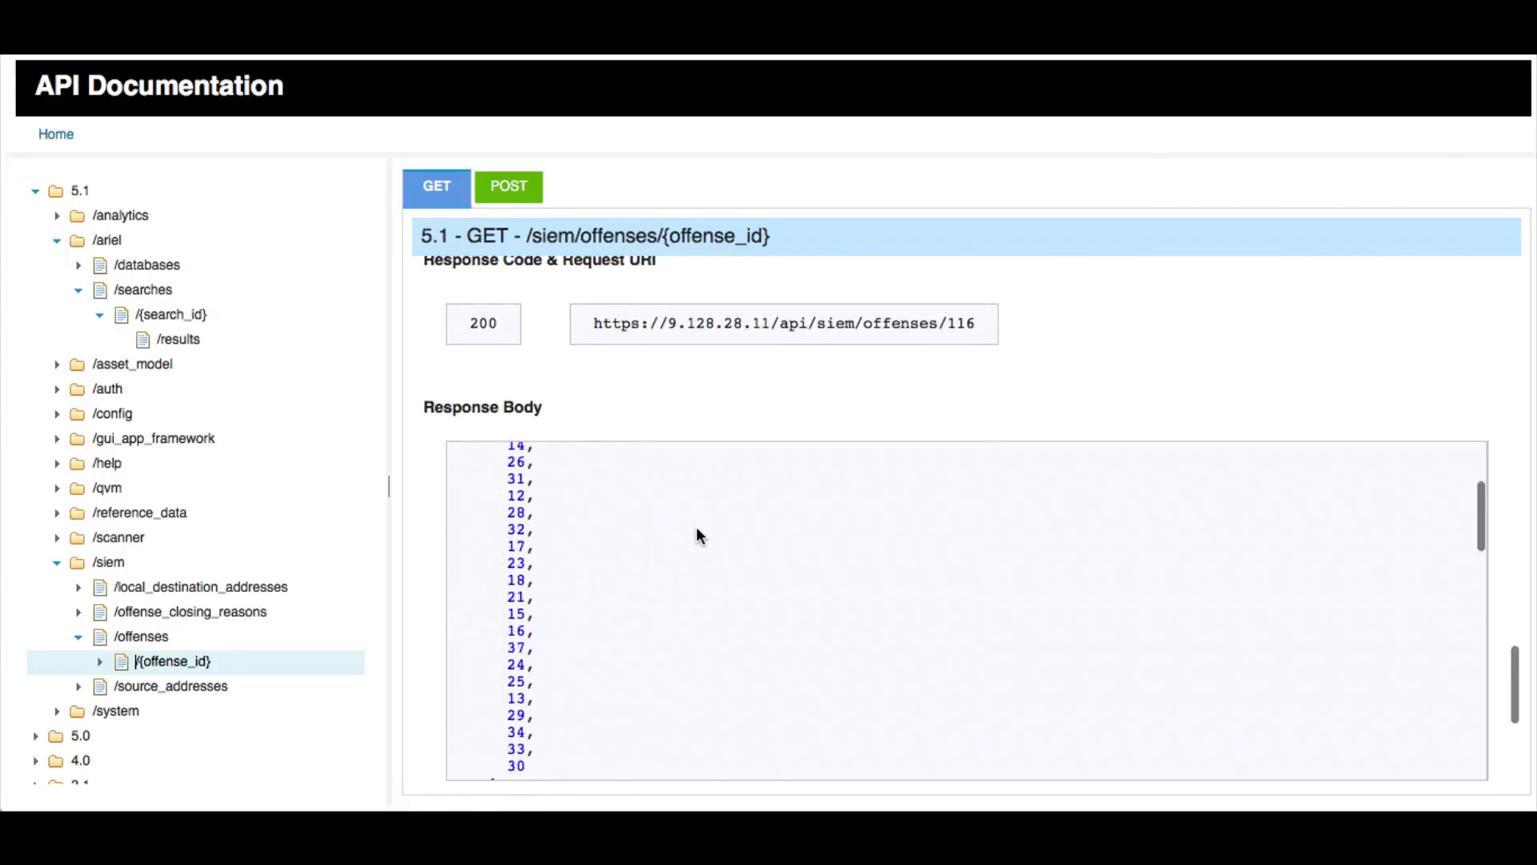
scroll(696, 534, "down", 4)
scroll(697, 535, "up", 10)
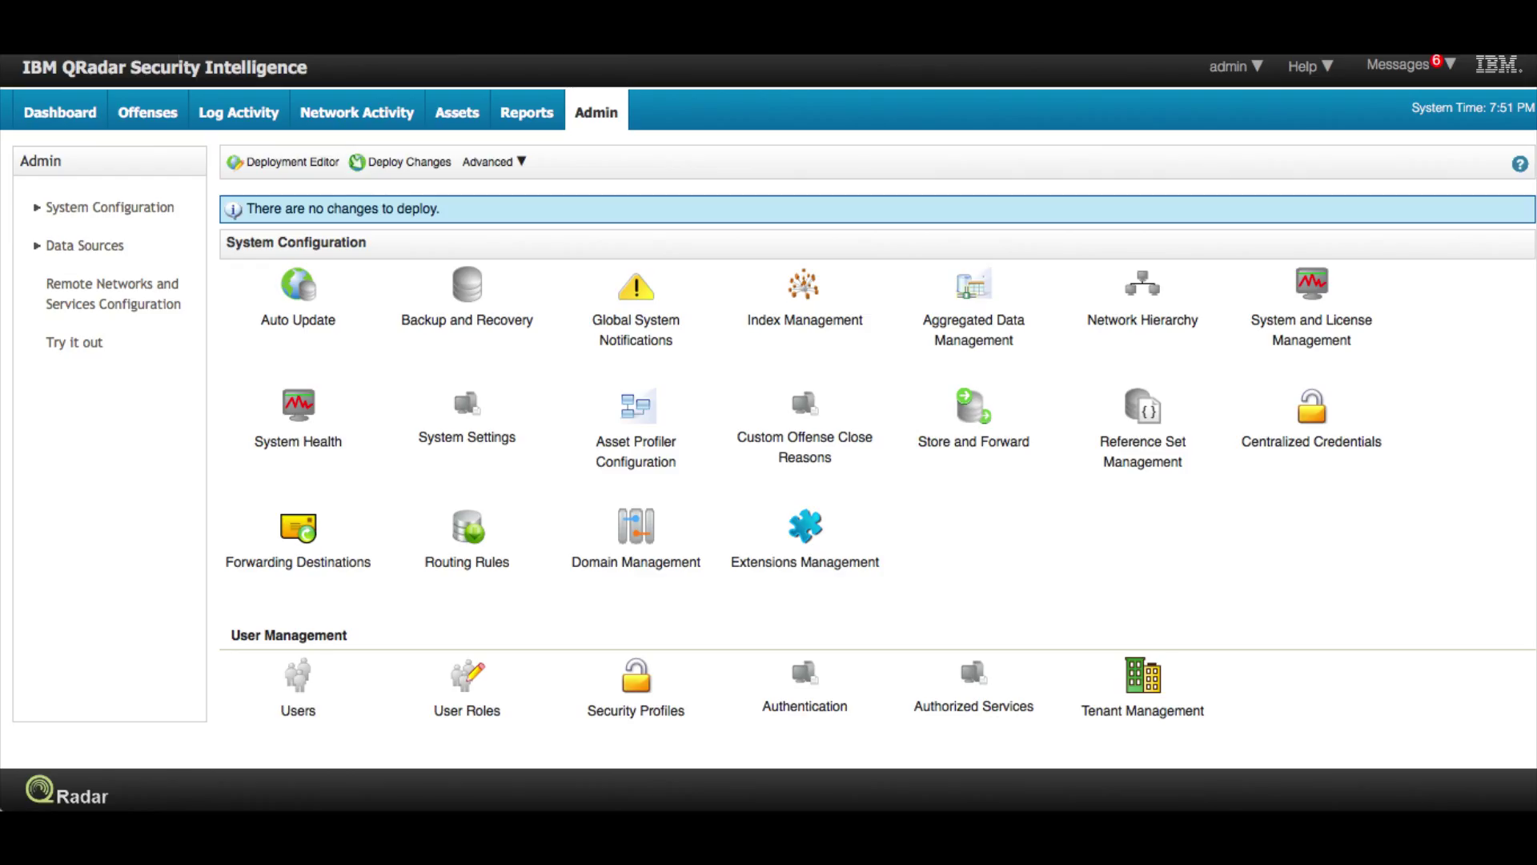
- Switch to the QRadar console and look through the list of all offenses
left_click(134, 113)
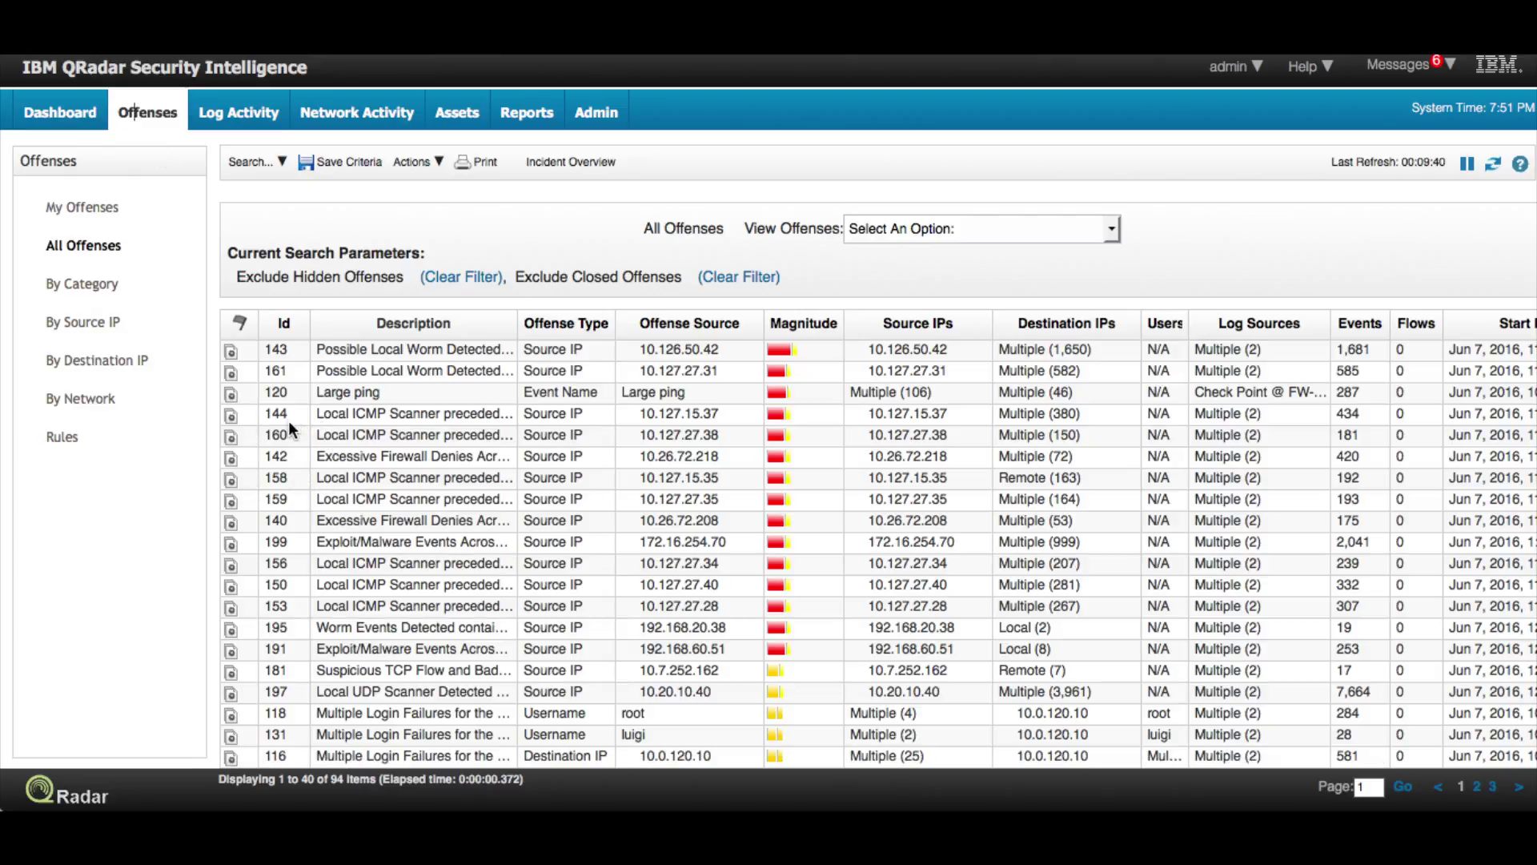
scroll(288, 421, "down", 5)
scroll(289, 427, "down", 8)
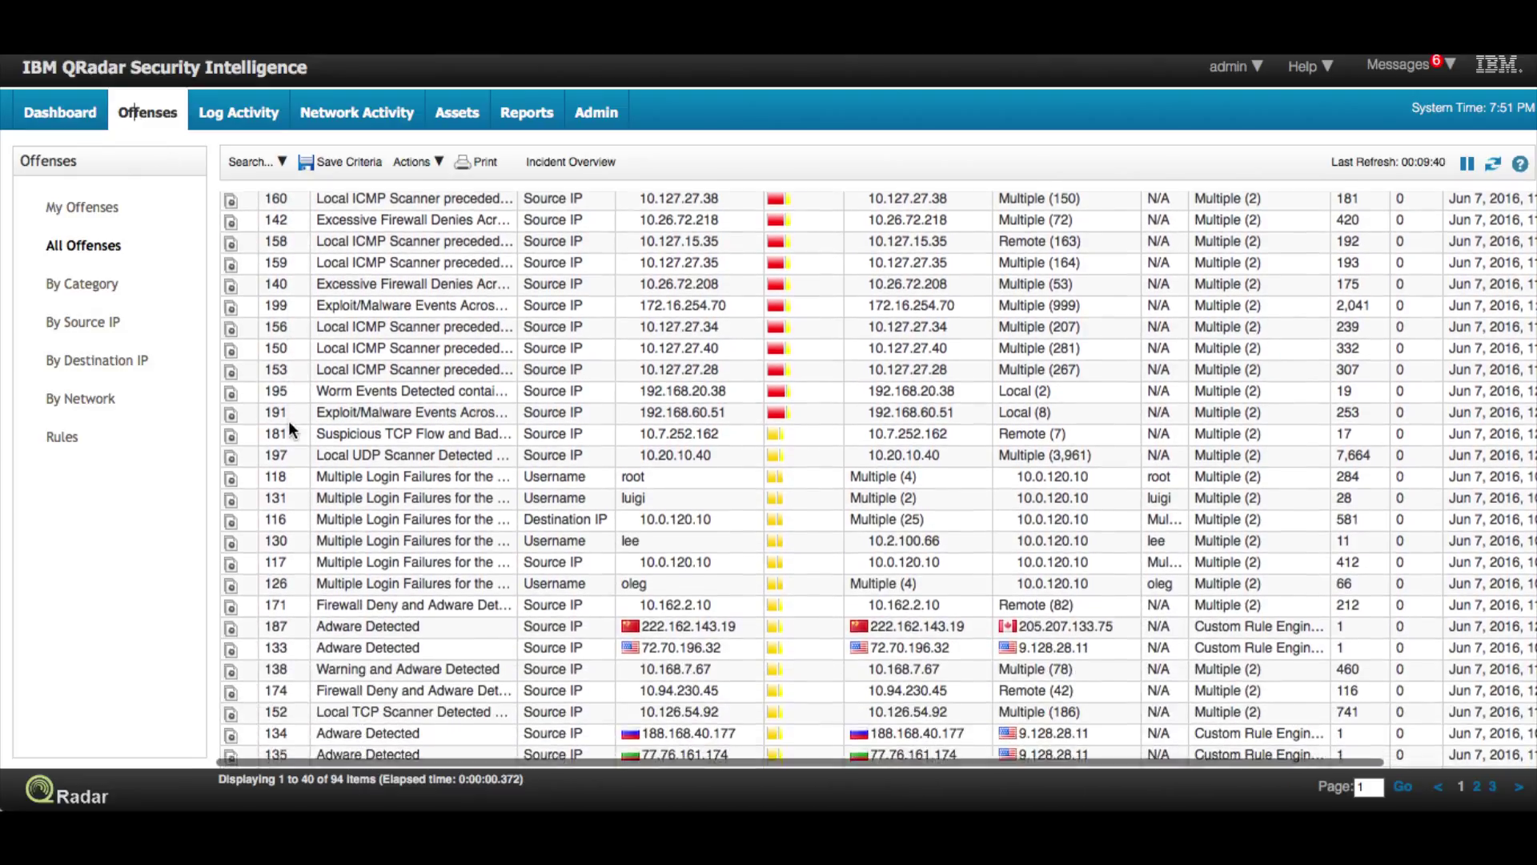
scroll(289, 427, "up", 5)
scroll(288, 420, "up", 3)
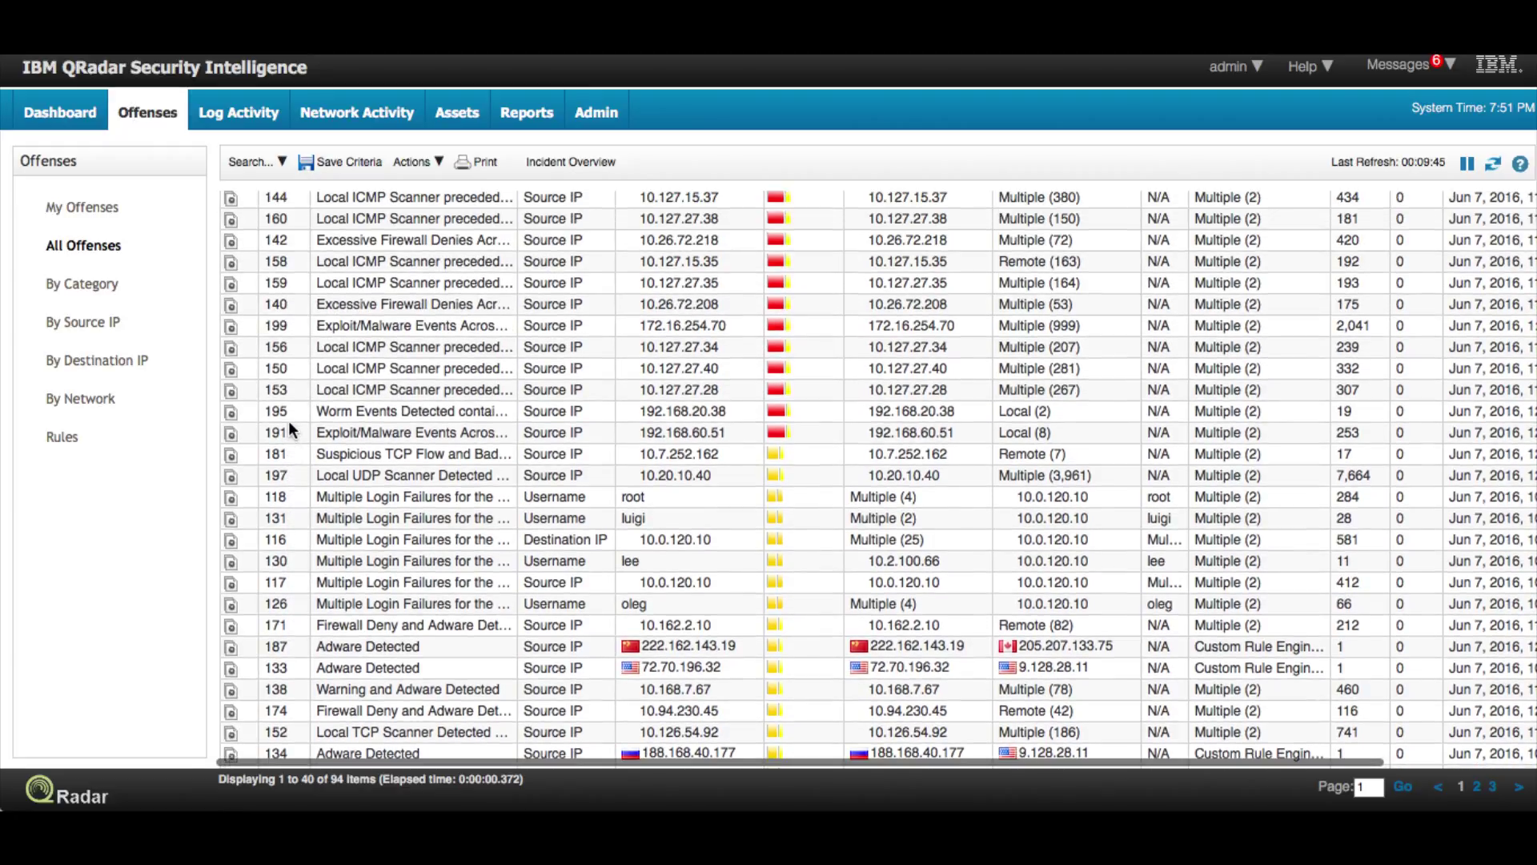
scroll(281, 192, "up", 1)
scroll(284, 203, "up", 2)
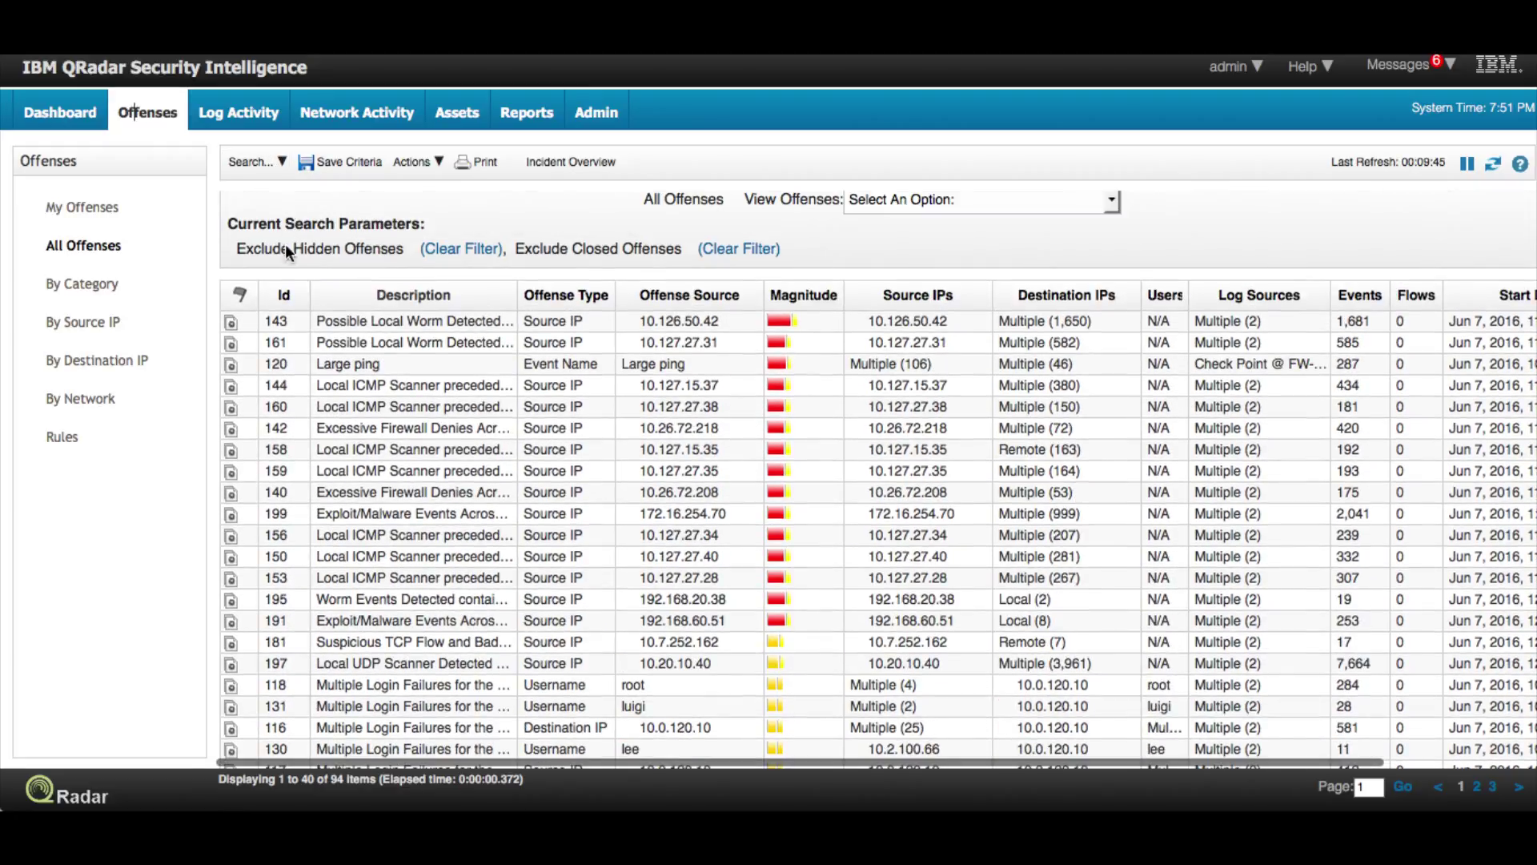
- Sort the offenses by descending Id and open offense 116 from the last page of the list
left_click(286, 296)
scroll(291, 406, "down", 3)
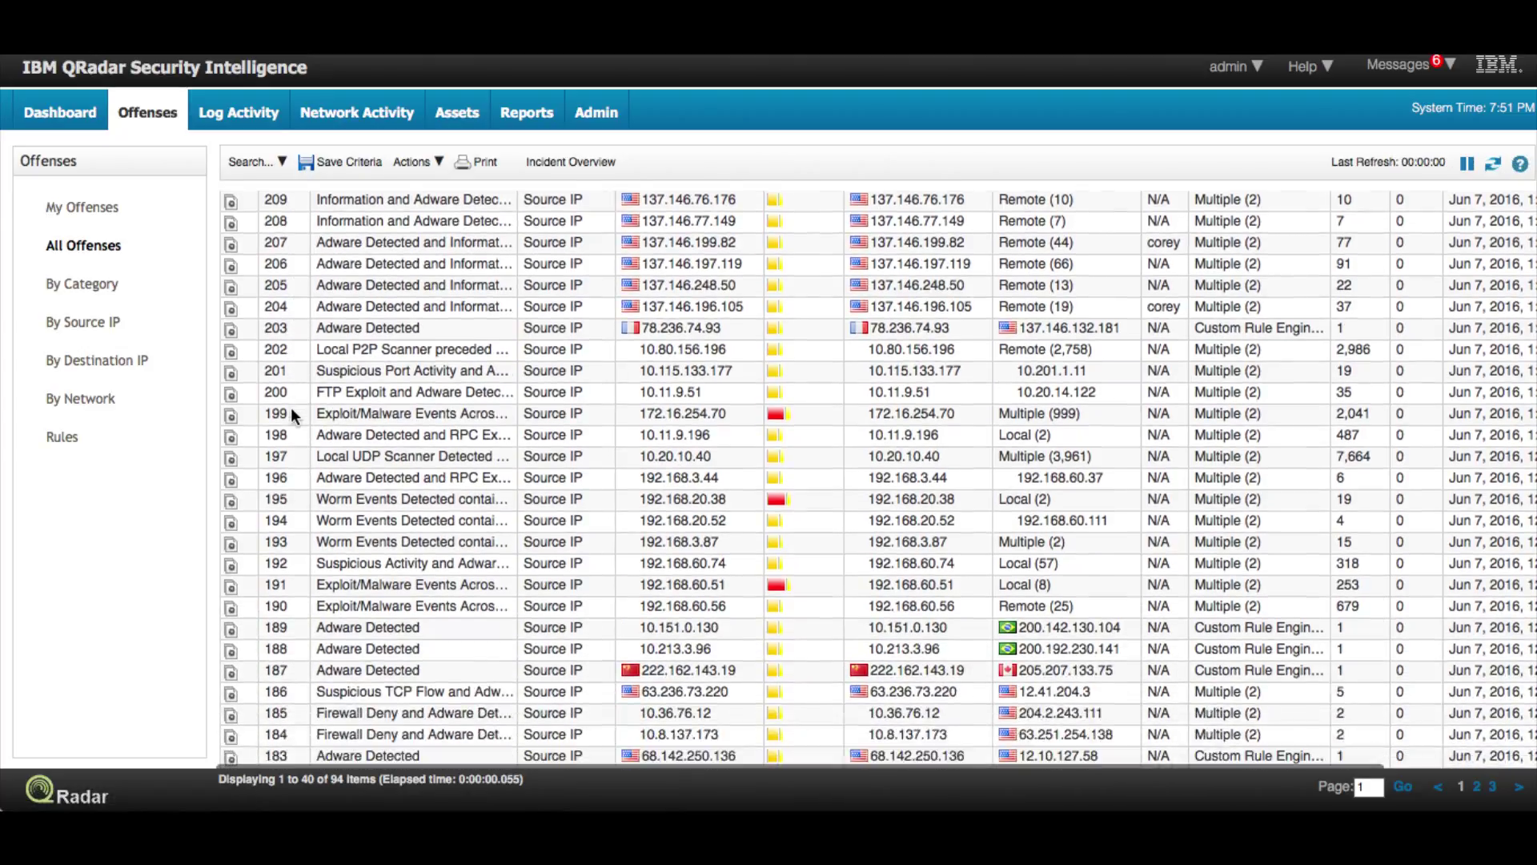
scroll(291, 407, "down", 3)
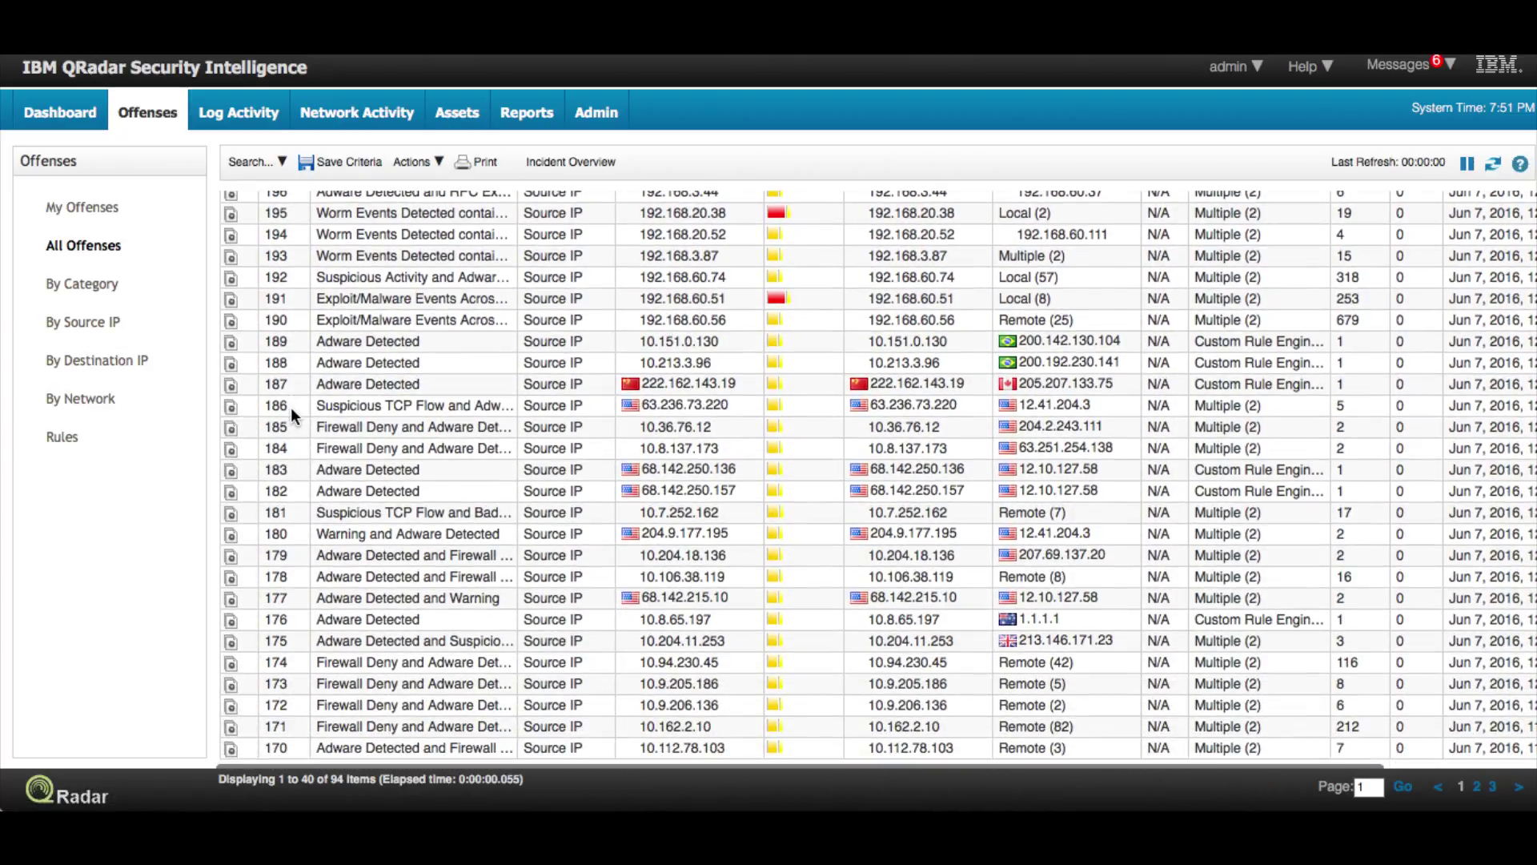
left_click(1517, 790)
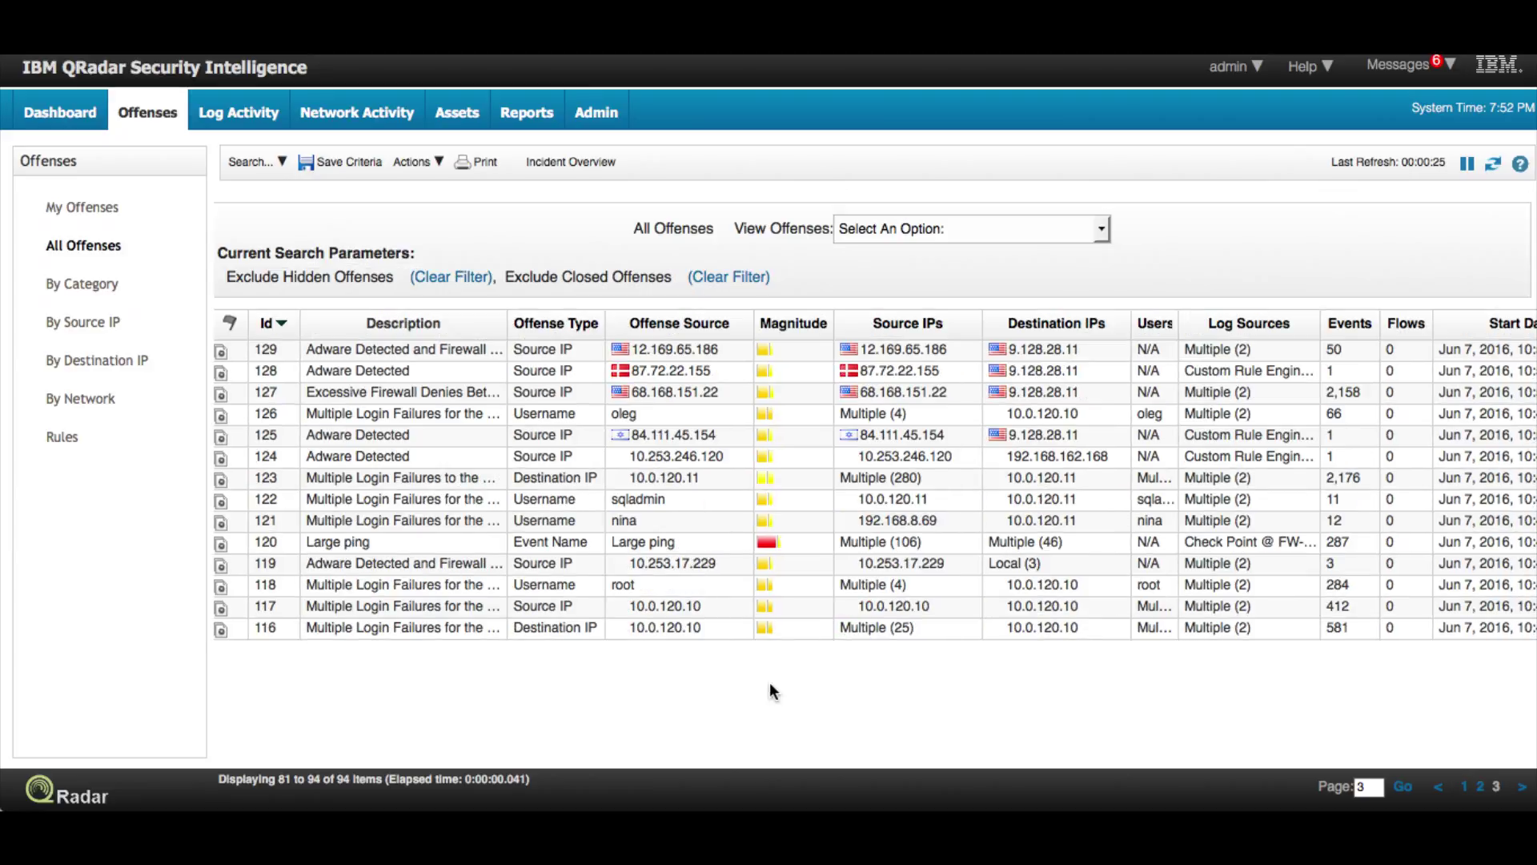
double_click(273, 622)
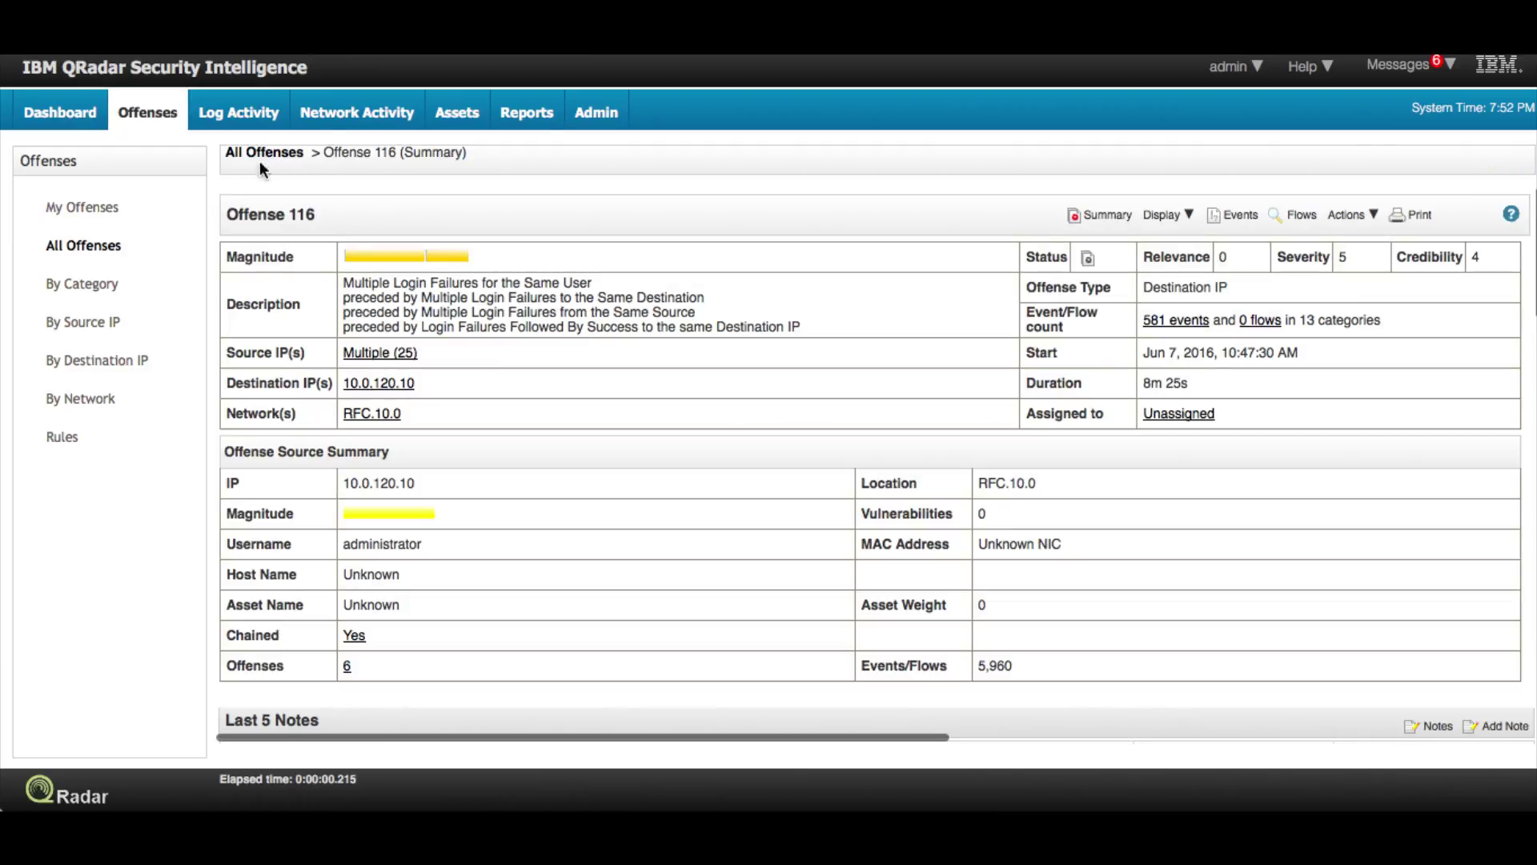
- Return to the list of all offenses, sort it by ascending Id and open offense 116
left_click(156, 112)
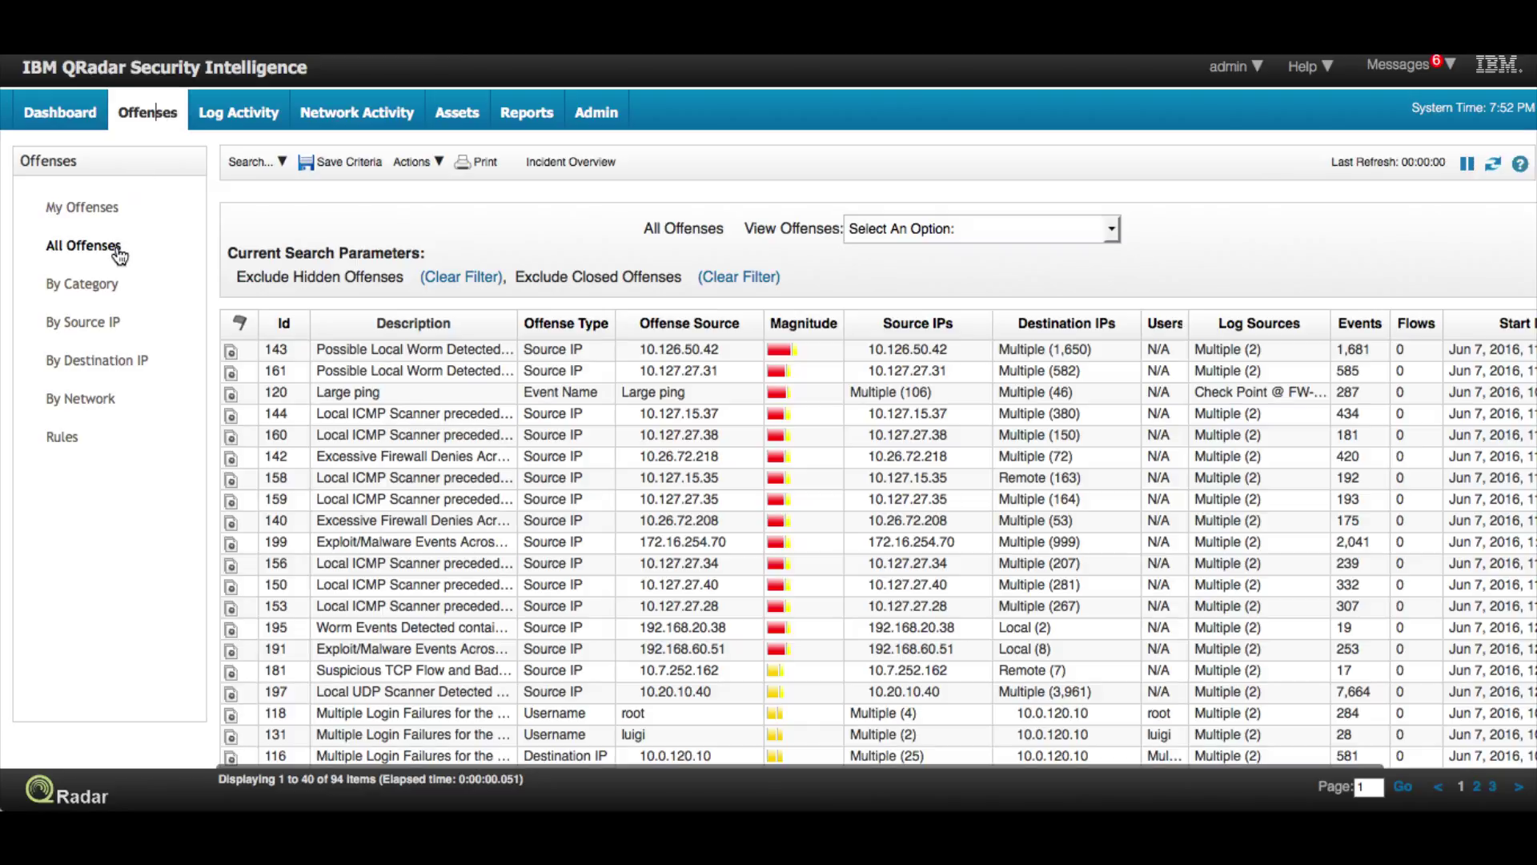
left_click(288, 327)
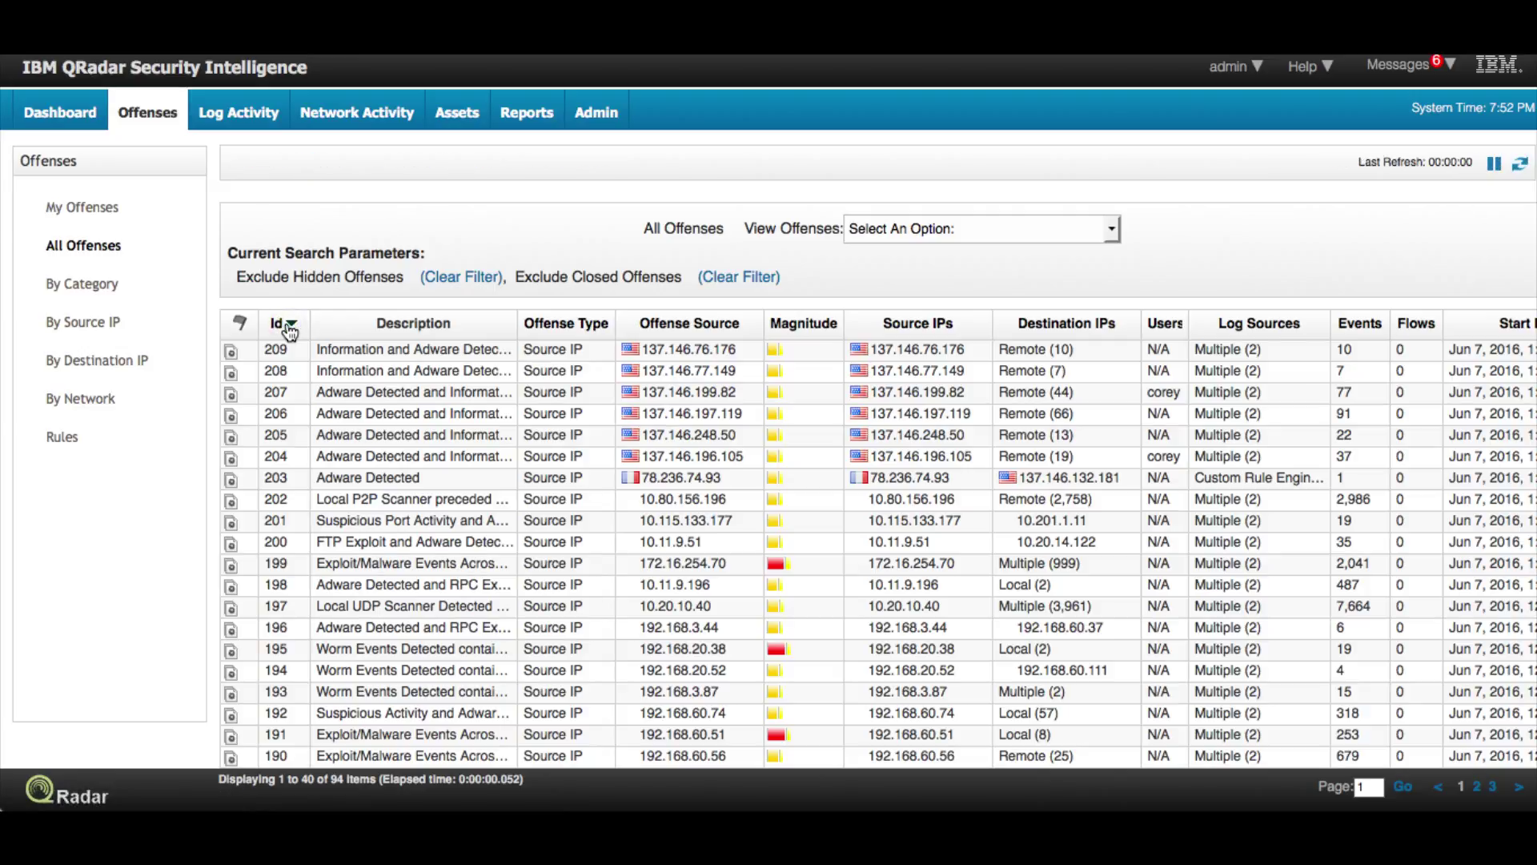
left_click(287, 324)
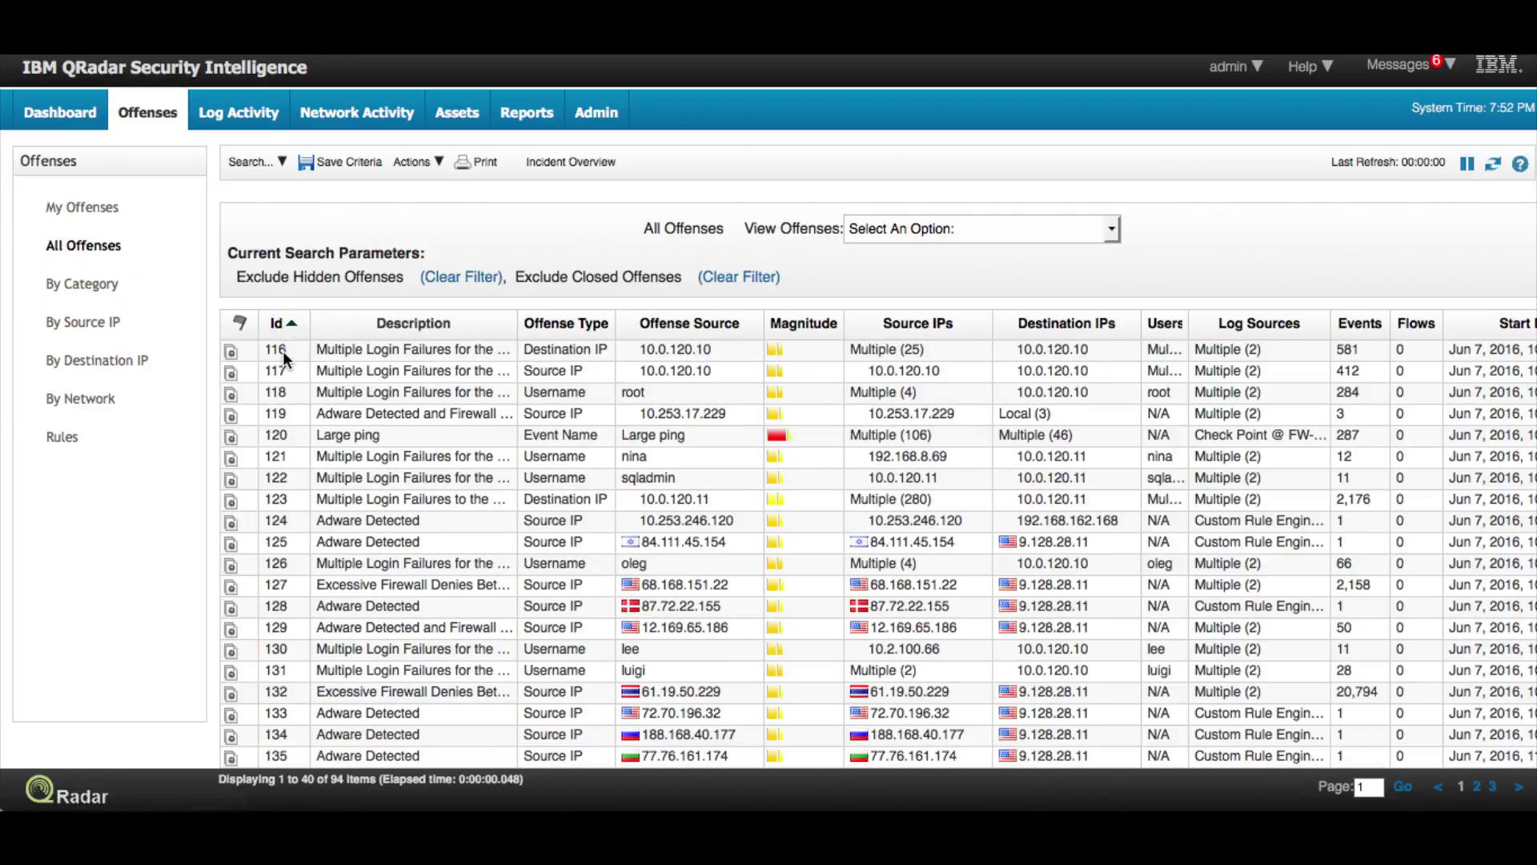
double_click(281, 351)
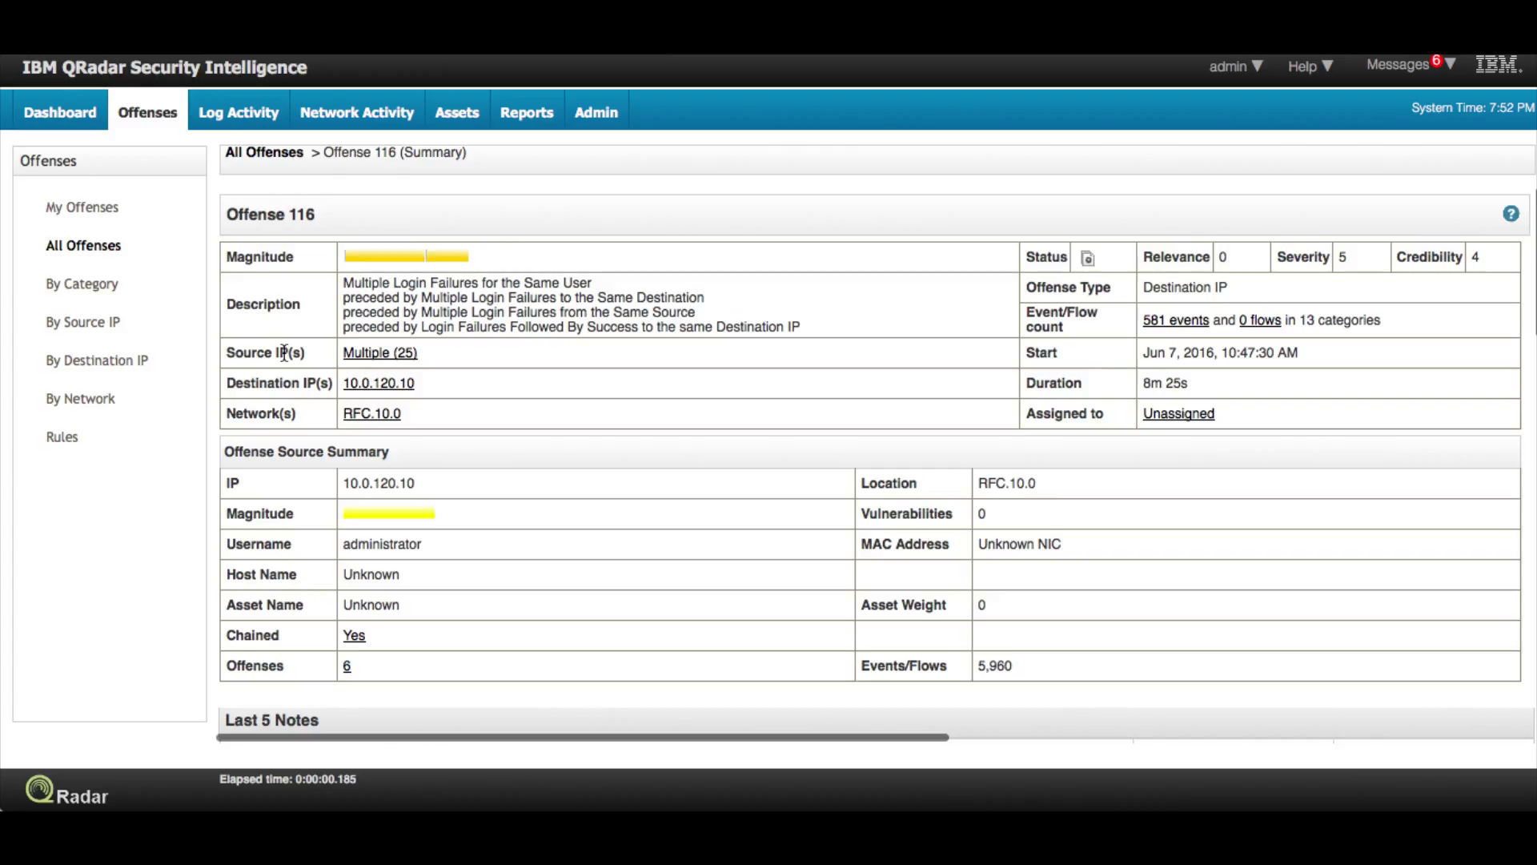
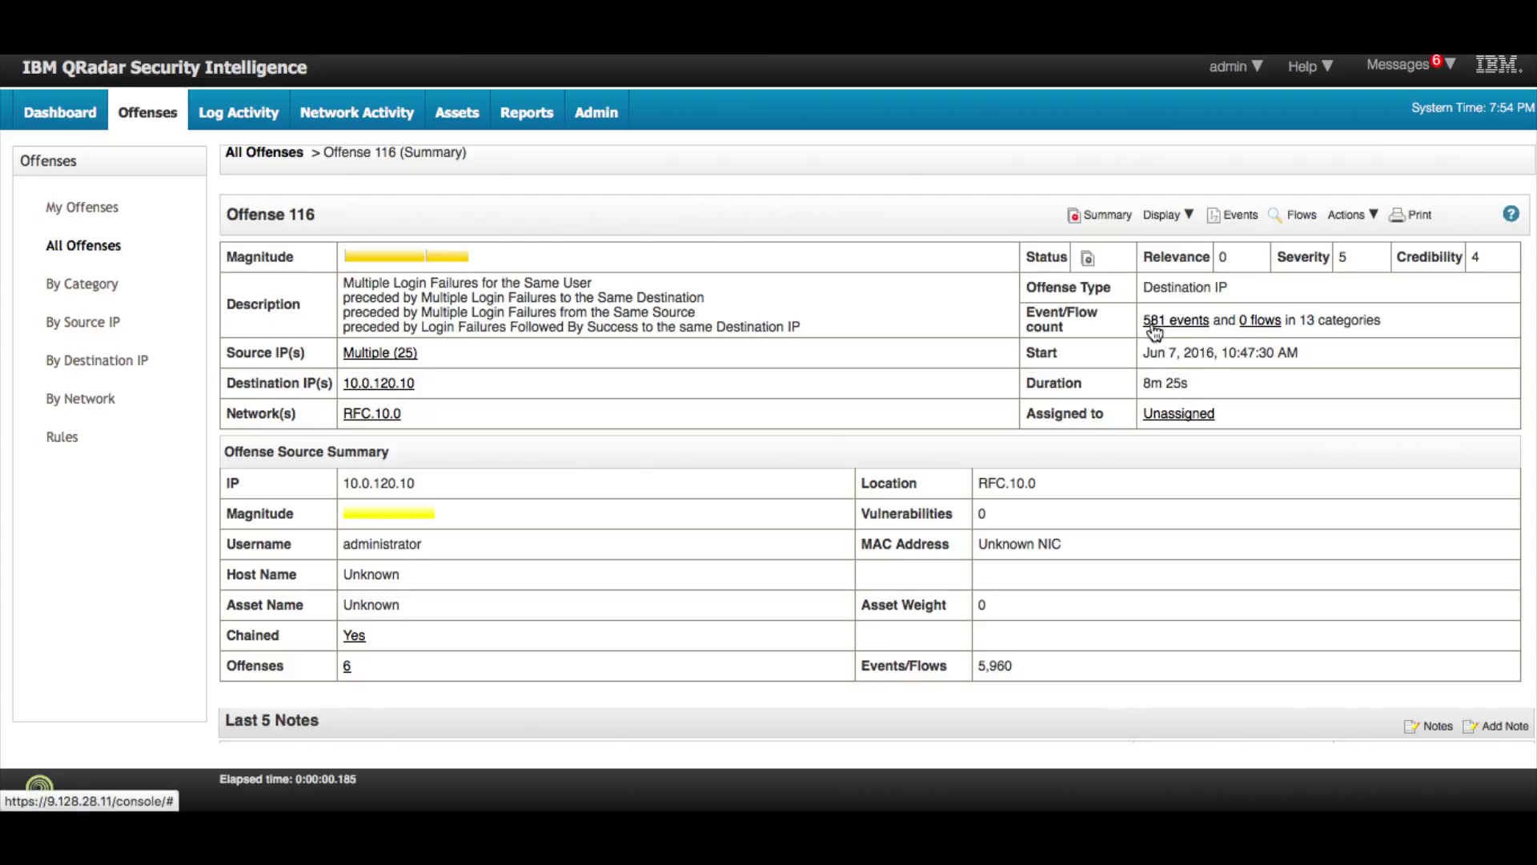
- Open the events of offense 116, look through the event list and close its window
left_click(1159, 322)
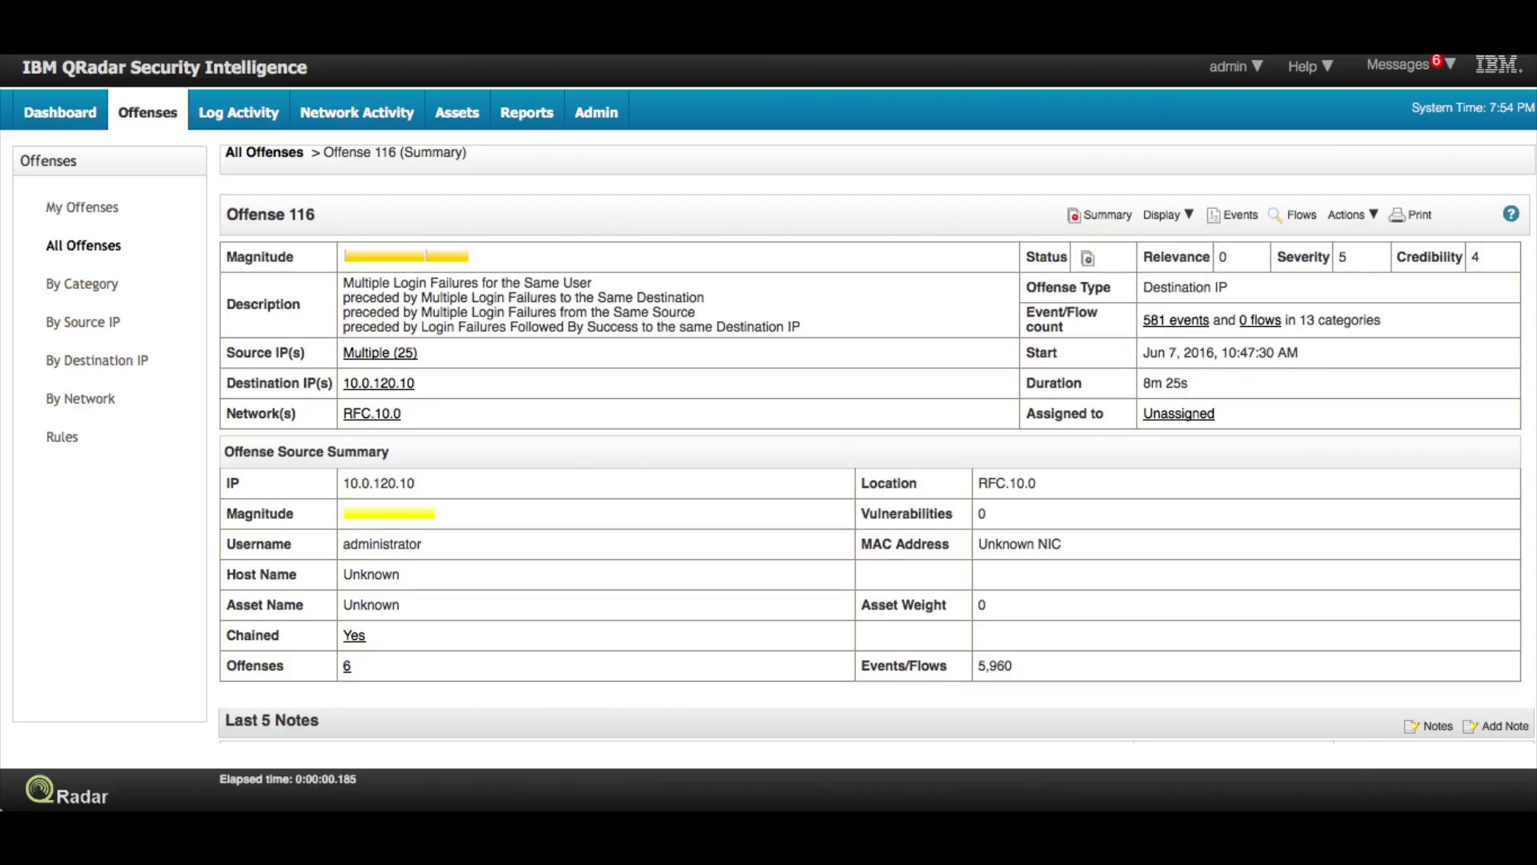
left_click_drag(467, 34, 416, 66)
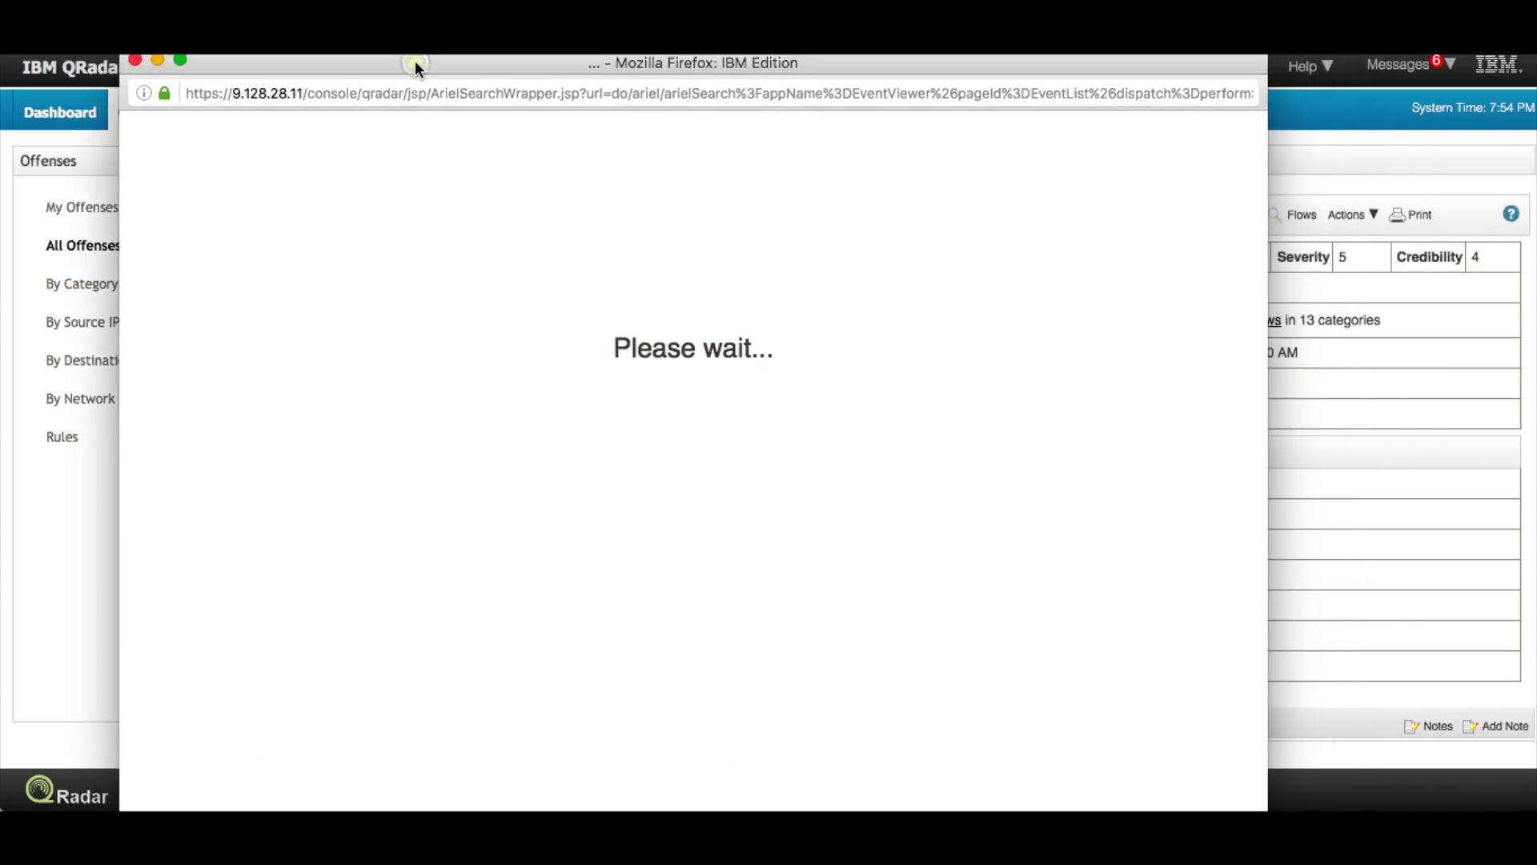
scroll(529, 537, "down", 5)
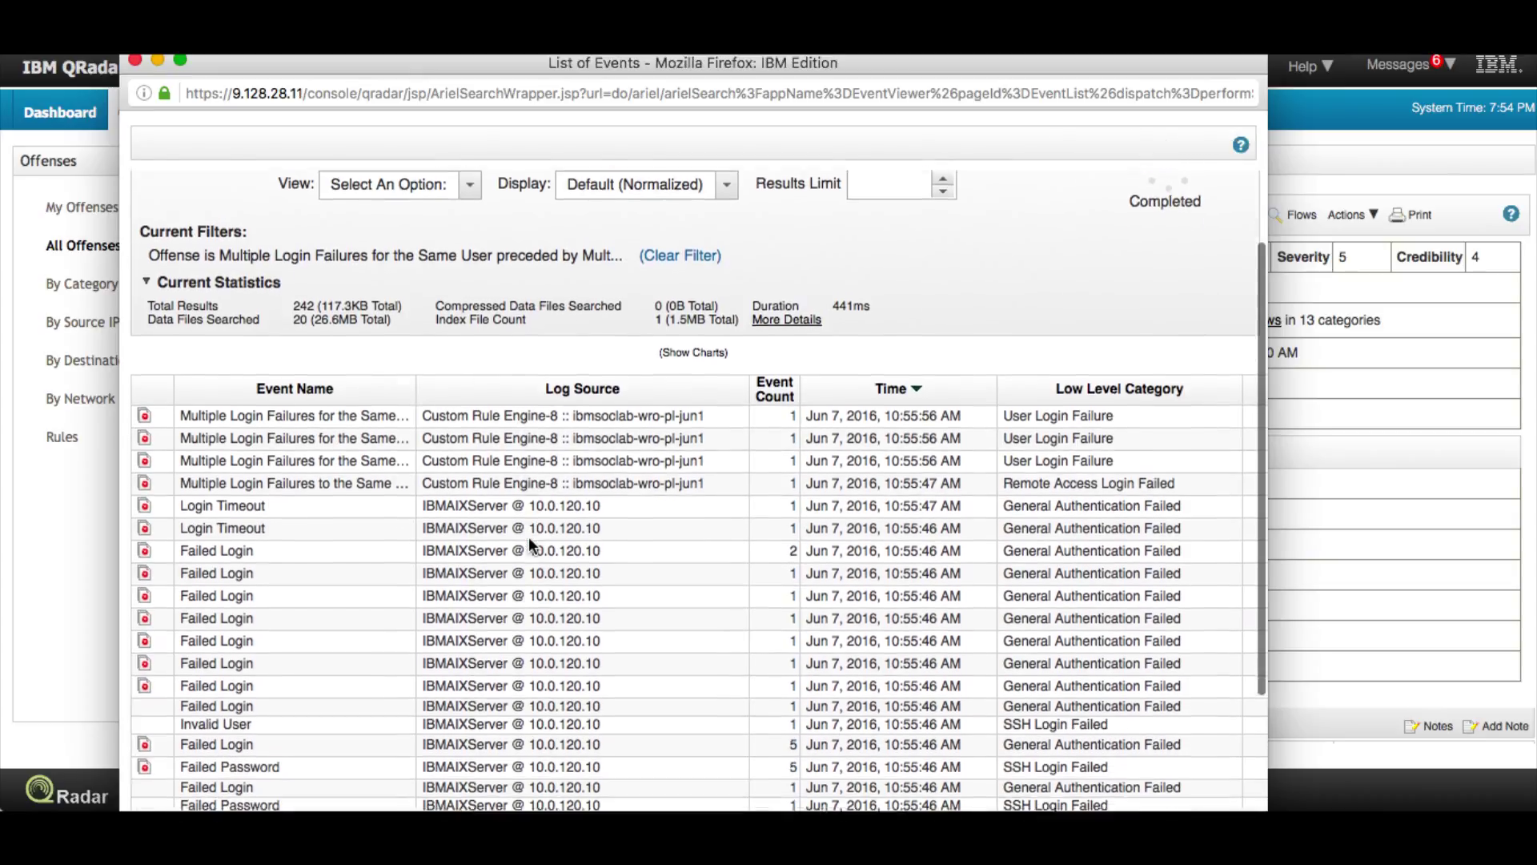
scroll(528, 536, "up", 5)
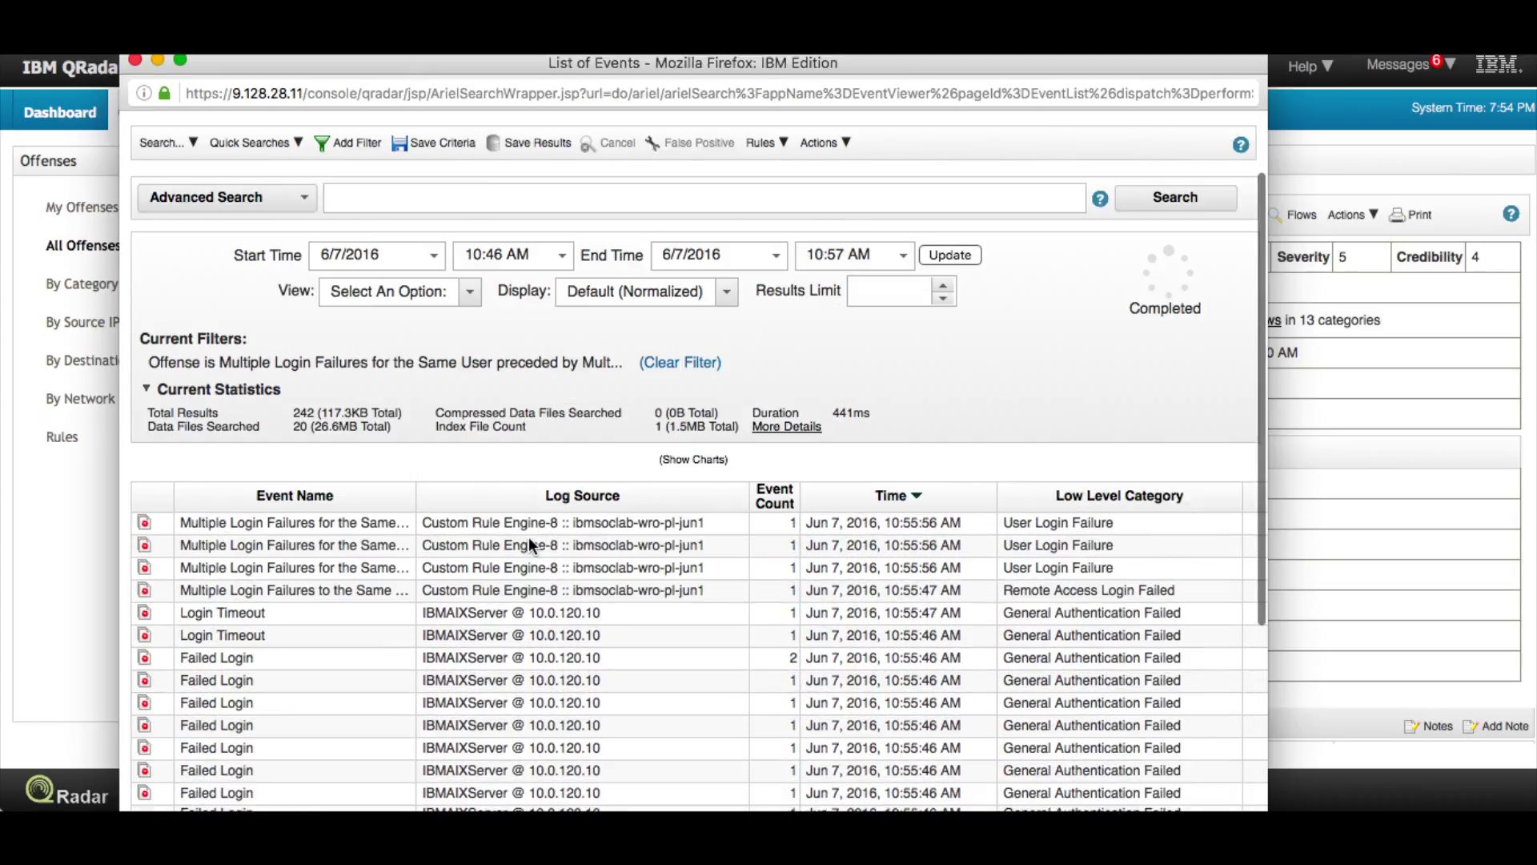
left_click(135, 61)
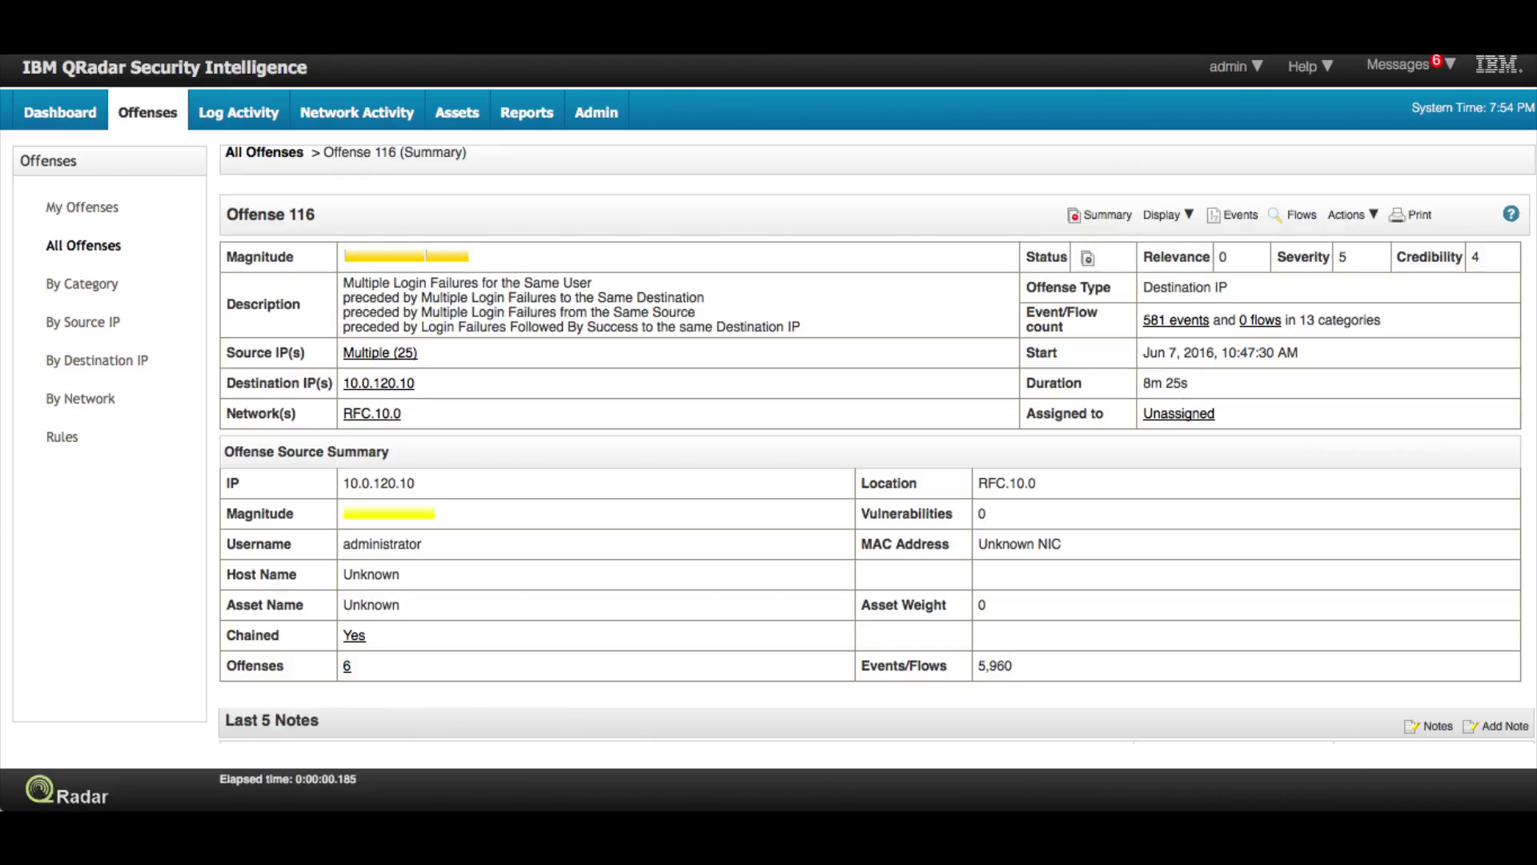
left_click(238, 112)
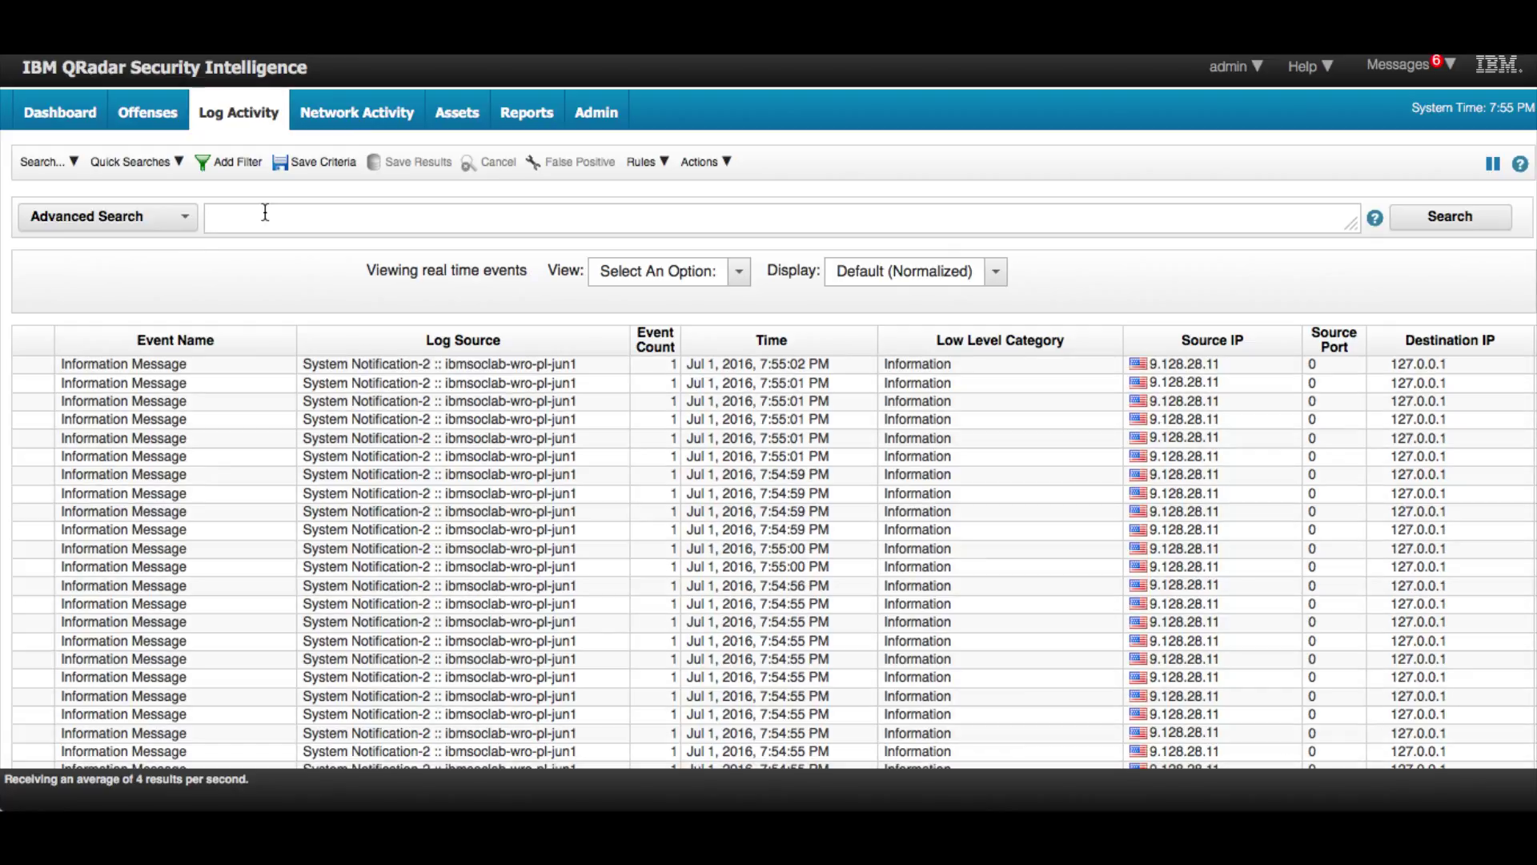
key("ctrl+v")
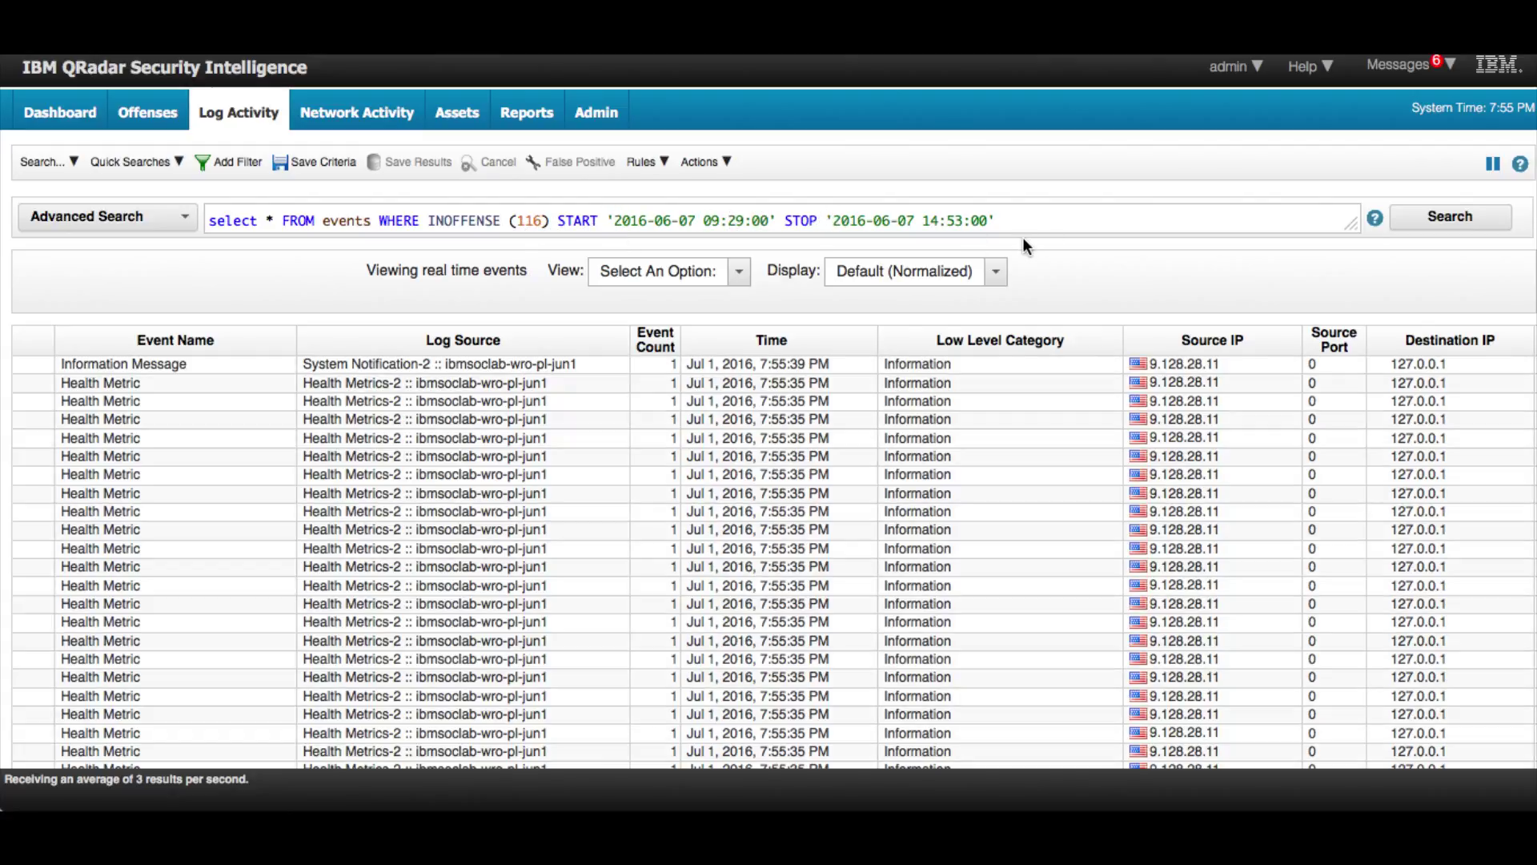
left_click(1468, 223)
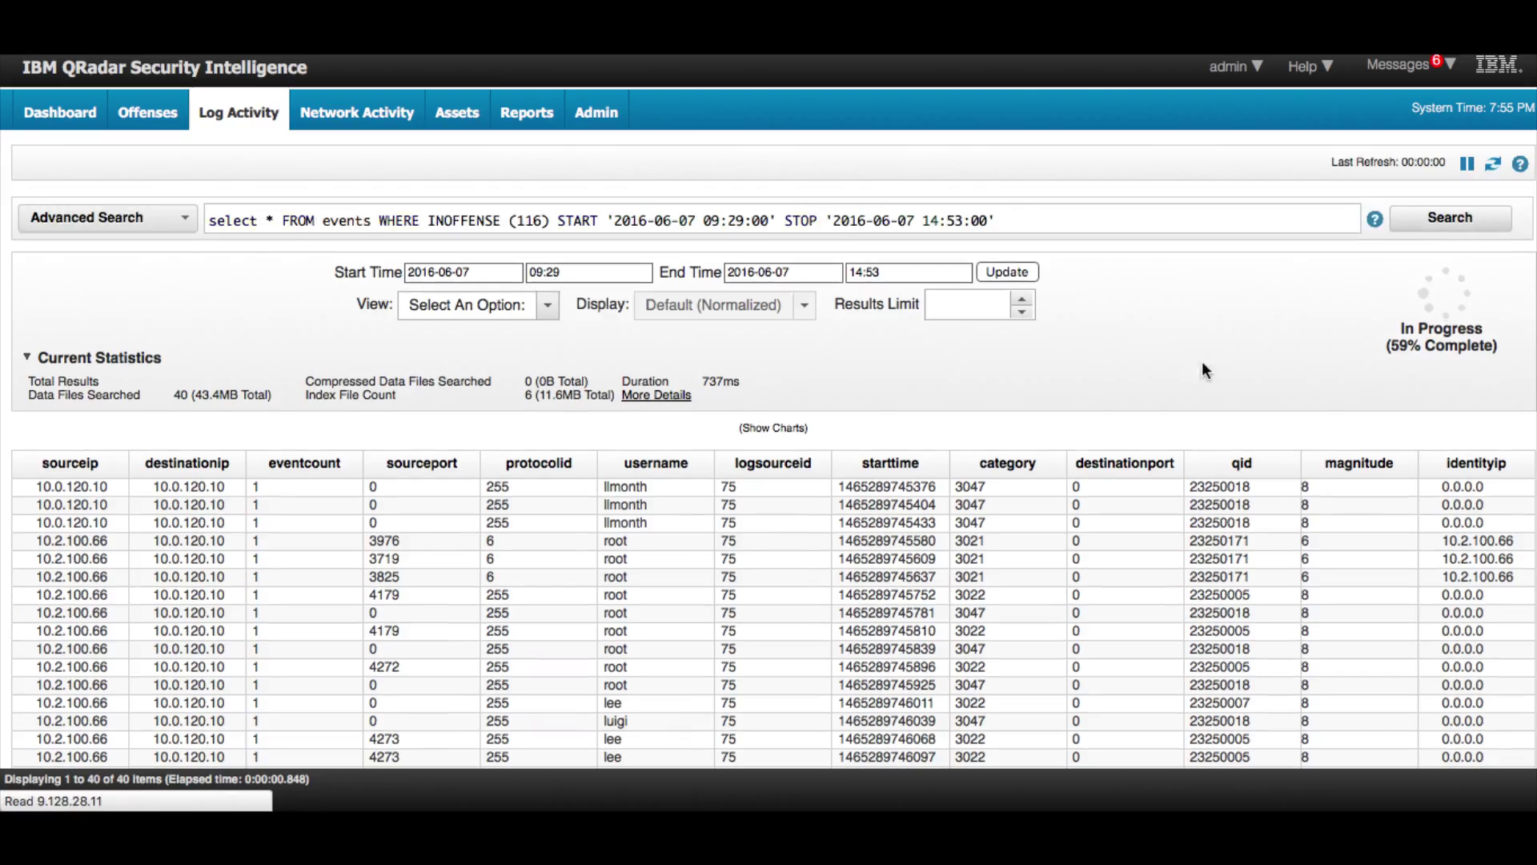
scroll(783, 502, "down", 10)
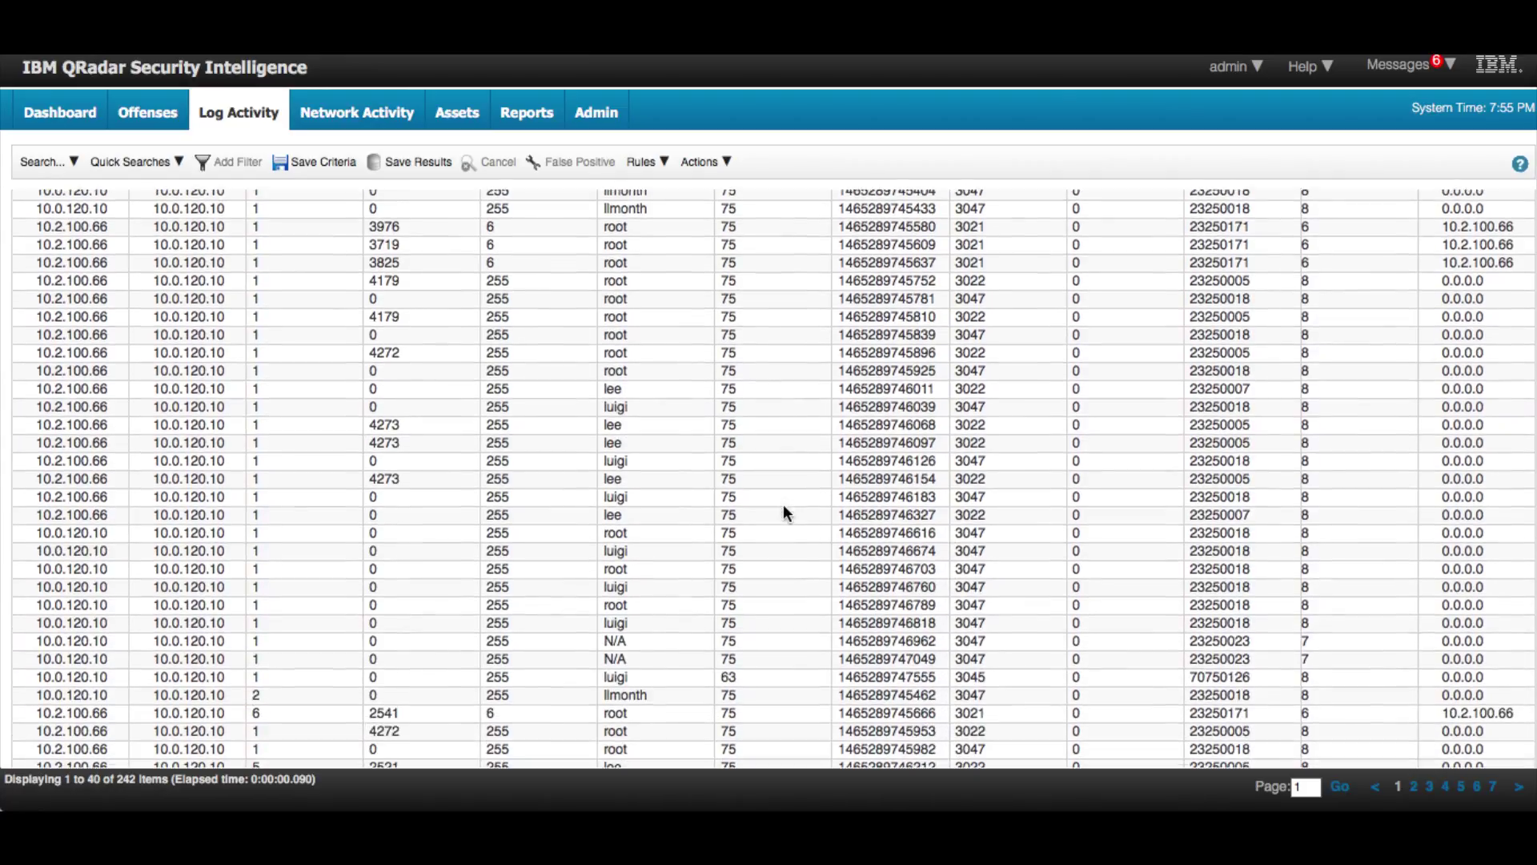
scroll(783, 512, "up", 10)
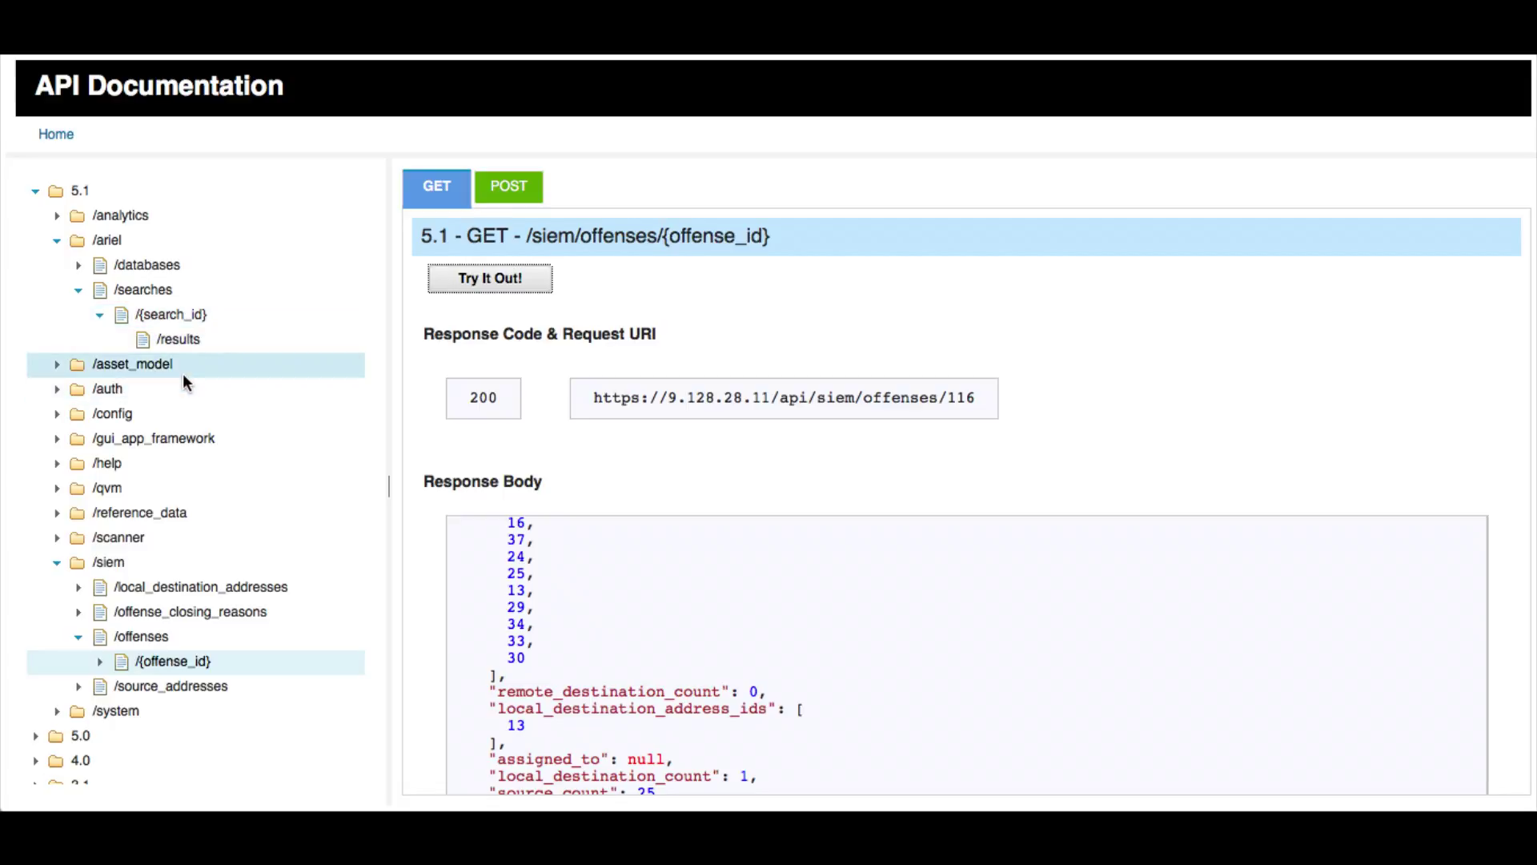
left_click(147, 295)
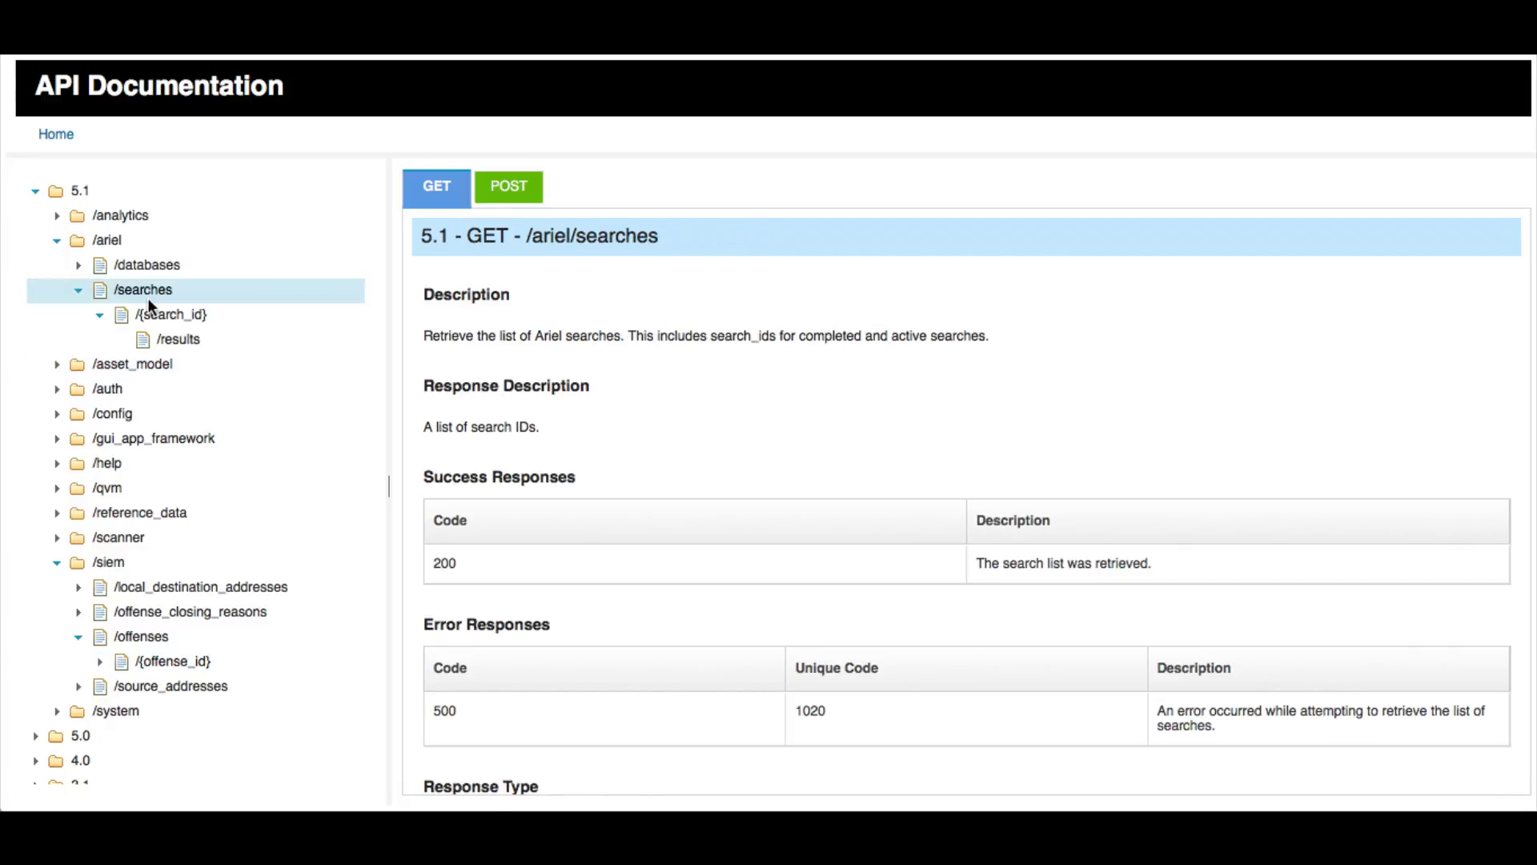
left_click(511, 185)
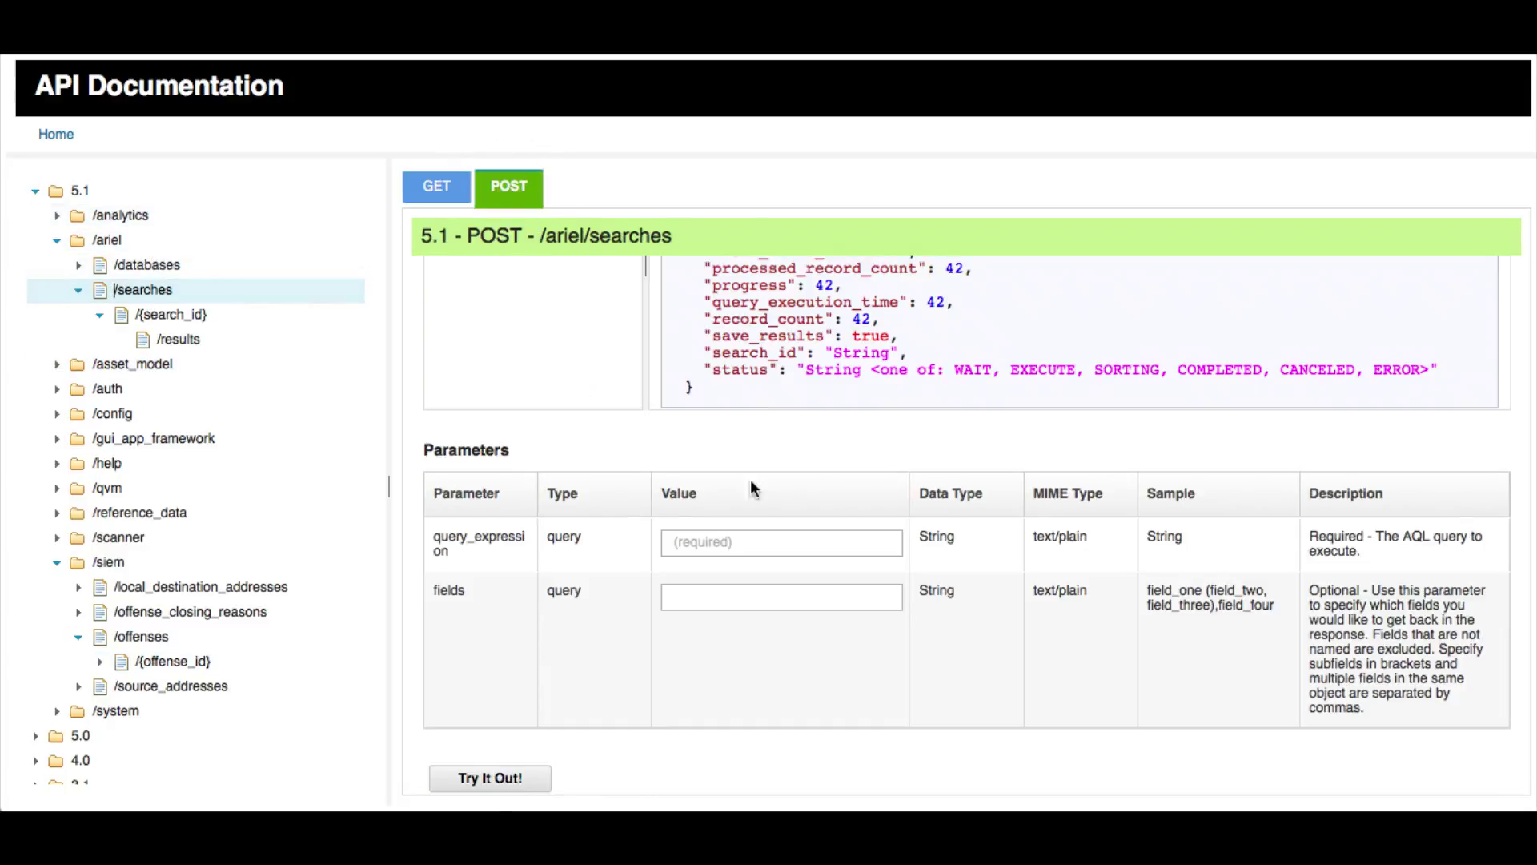
left_click(685, 541)
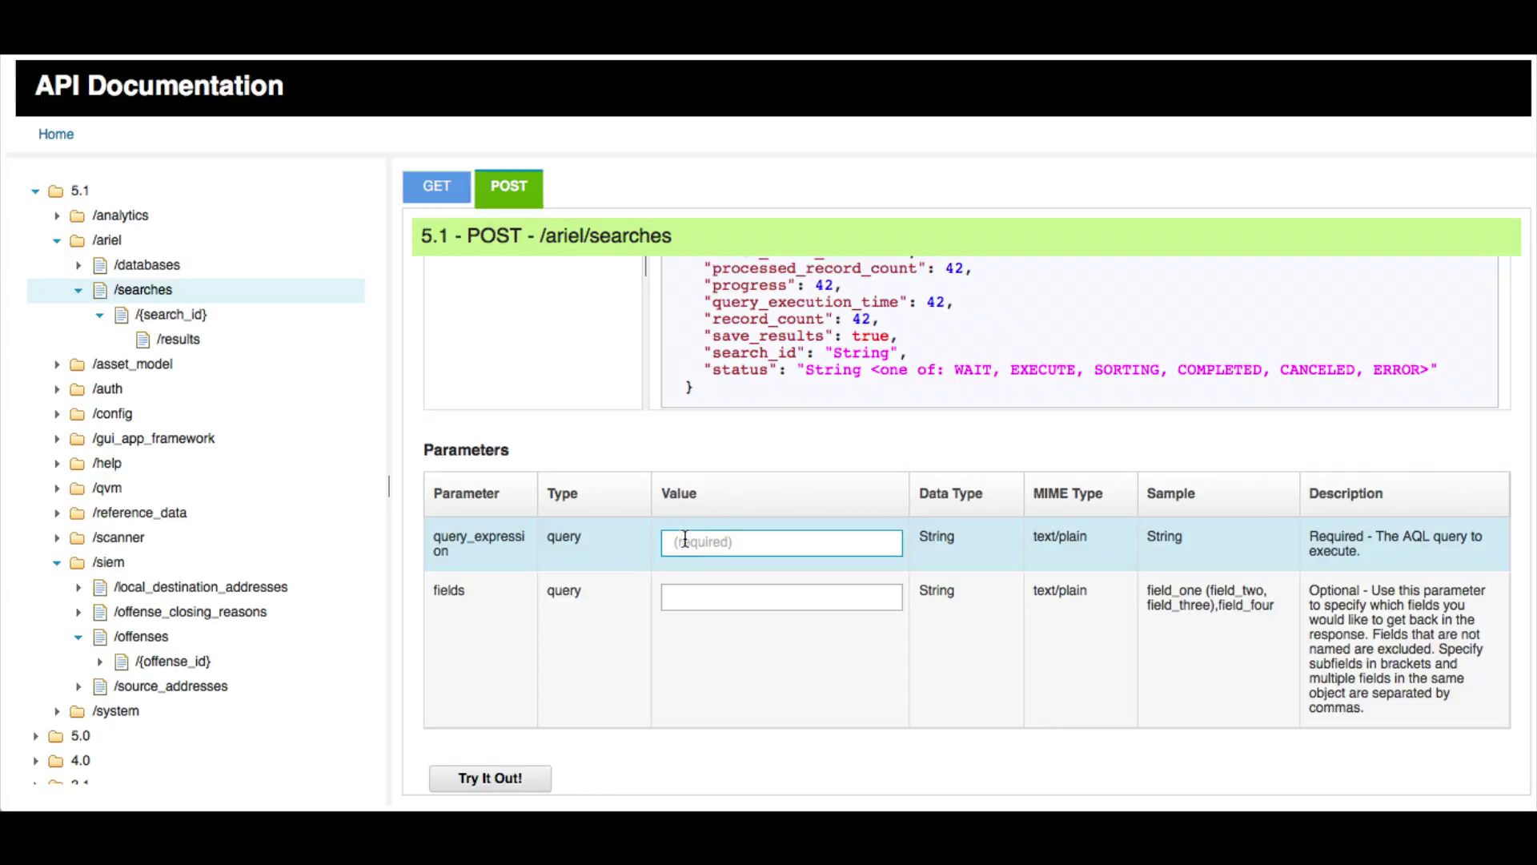
key("ctrl+v")
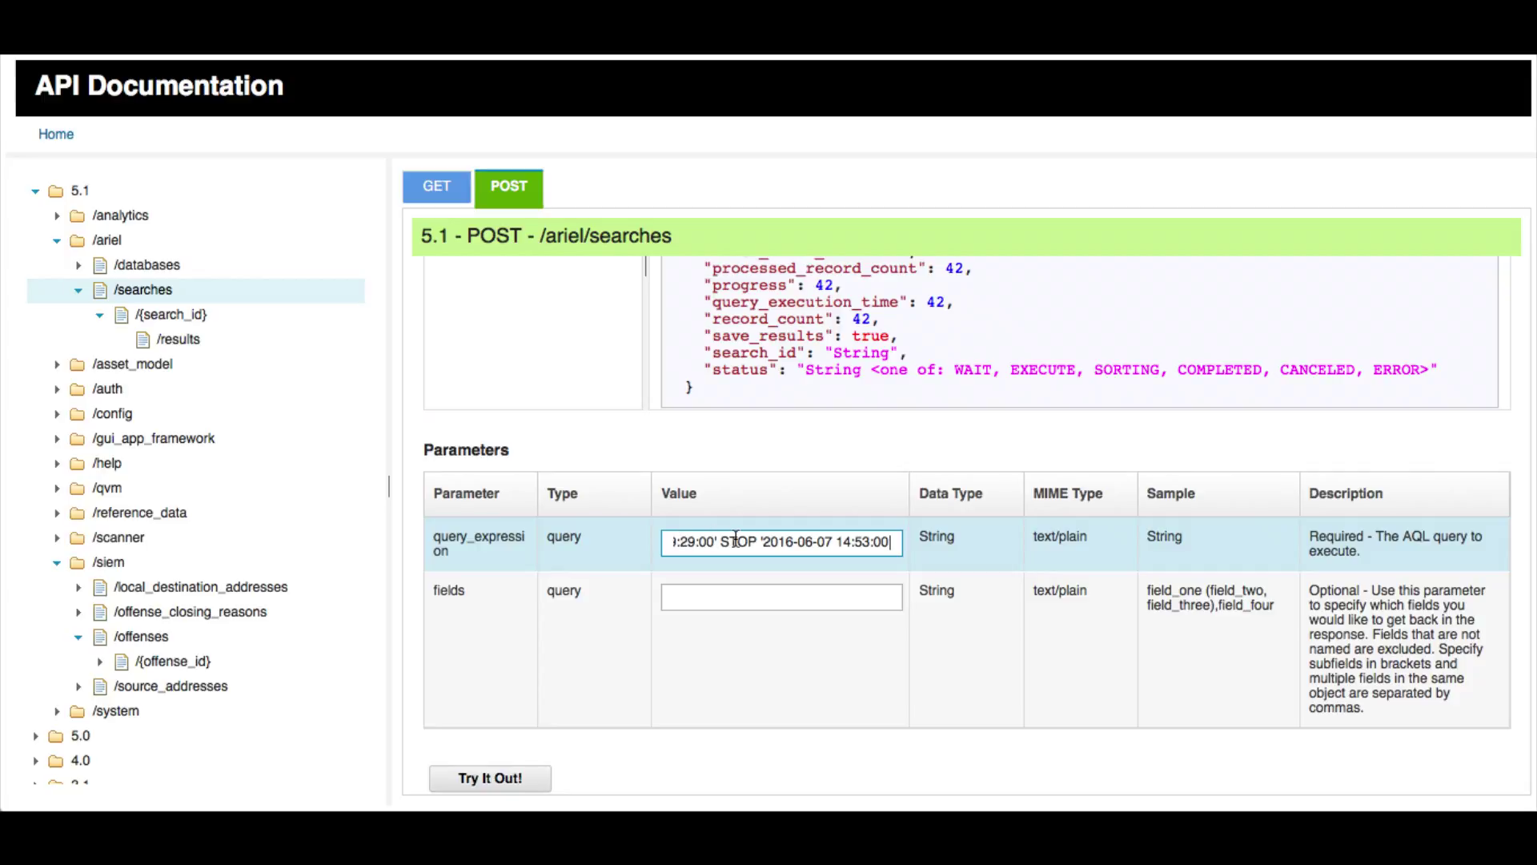
key("BackSpace")
type("'")
- Change the offense number inside the INOFFENSE condition of the query_expression to 116
key("Left")
key("Left")
key("Left")
key("Left")
key("Left")
key("Left")
key("Left")
key("Left")
key("Left")
key("Left")
key("Left")
key("Left")
key("Left")
key("Left")
key("Left")
key("Left")
key("Left")
key("Left")
key("Left")
key("Left")
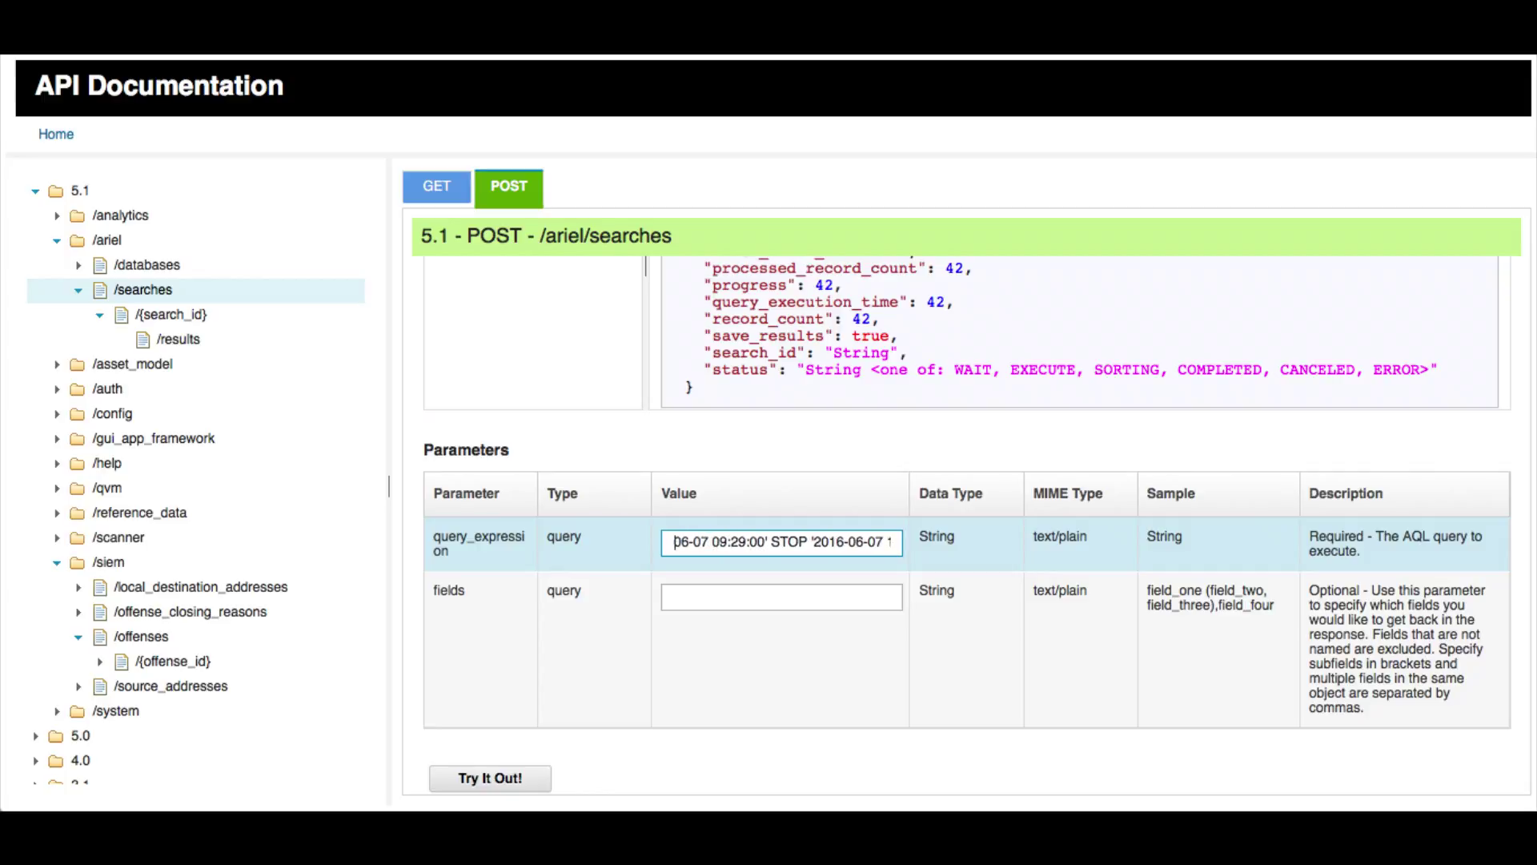
key("Left")
key("Left")
key("Left")
key("Left")
key("Left")
key("Left")
key("Left")
key("Left")
key("Left")
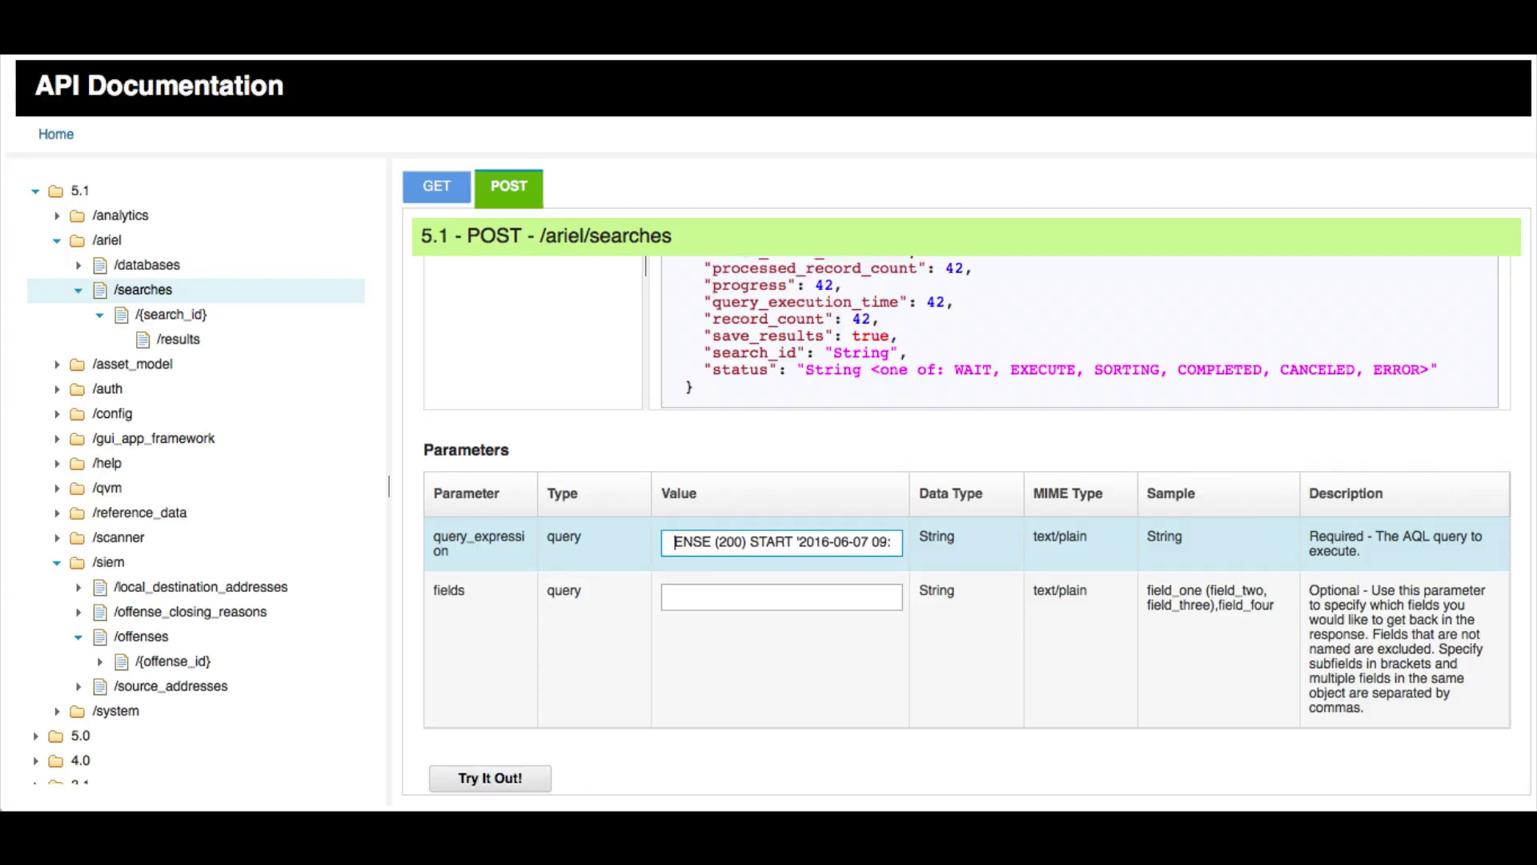
key("Right")
key("Right")
key("Right")
key("Right")
key("Right")
key("Right")
key("BackSpace")
key("BackSpace")
key("BackSpace")
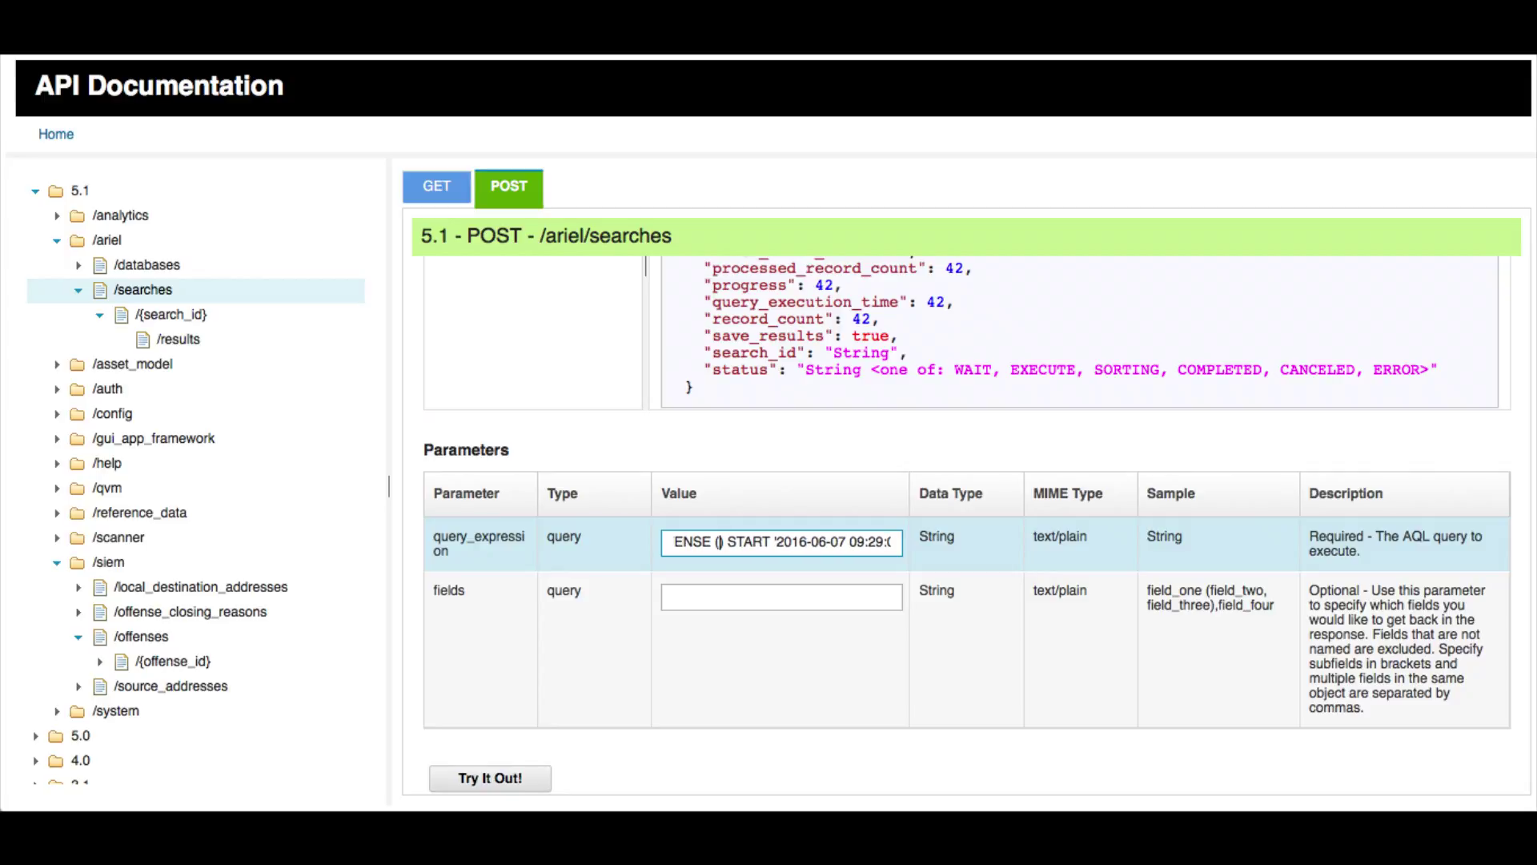
type("116")
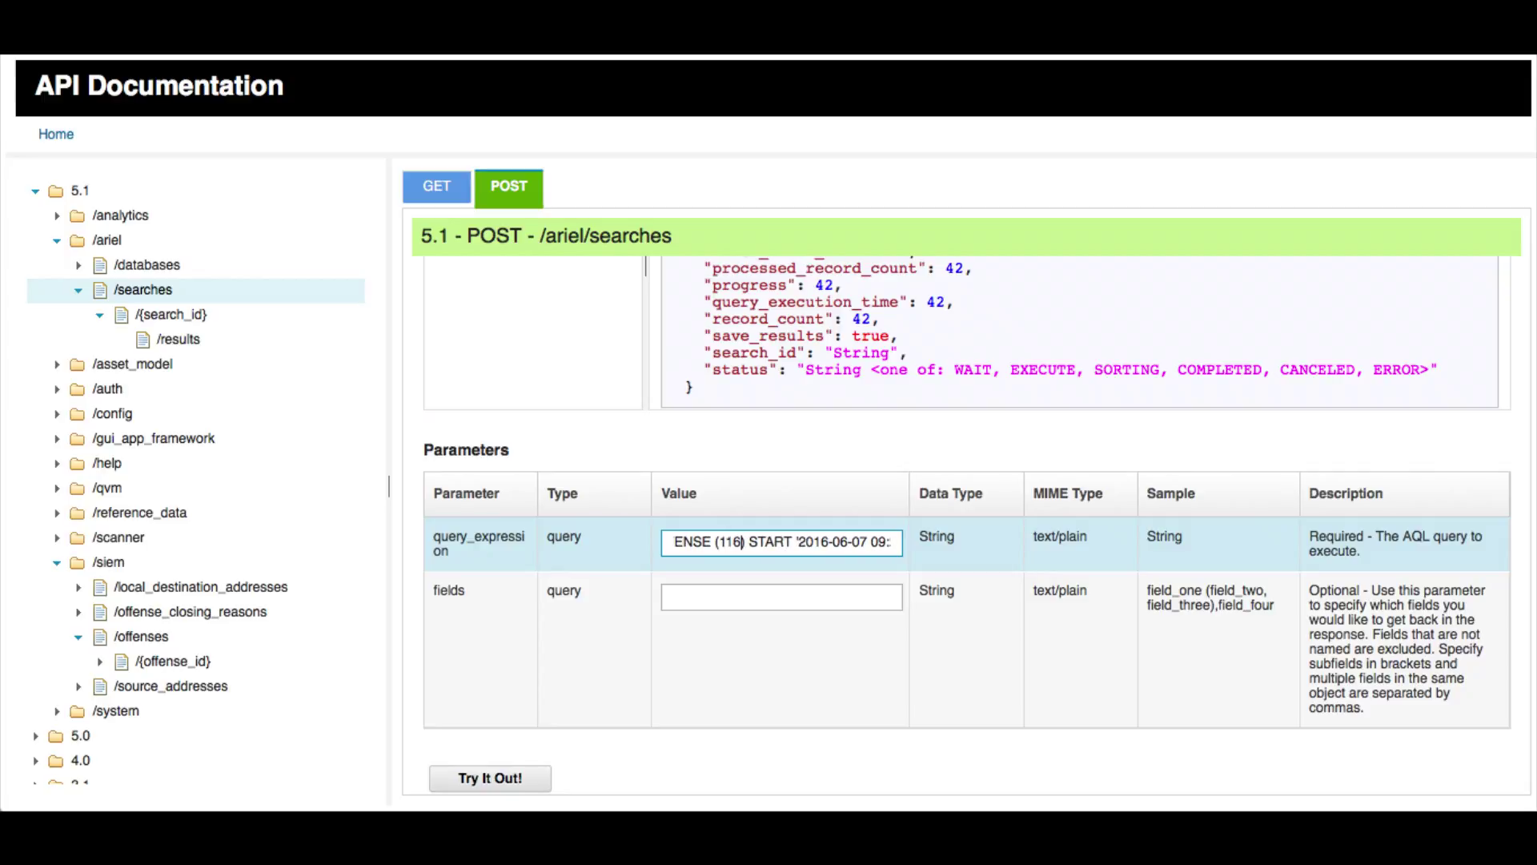
- Check the beginning of the query_expression and try out the POST /ariel/searches request
key("Left")
key("Left")
key("Left")
key("Left")
key("Left")
key("Left")
key("Left")
key("Left")
key("Left")
key("Left")
key("Left")
key("Left")
key("Left")
key("Left")
key("Left")
key("Left")
key("Left")
key("Left")
key("Left")
key("Left")
key("Left")
key("Left")
key("Left")
key("Left")
key("Left")
key("Left")
key("Left")
key("Left")
key("Left")
key("Left")
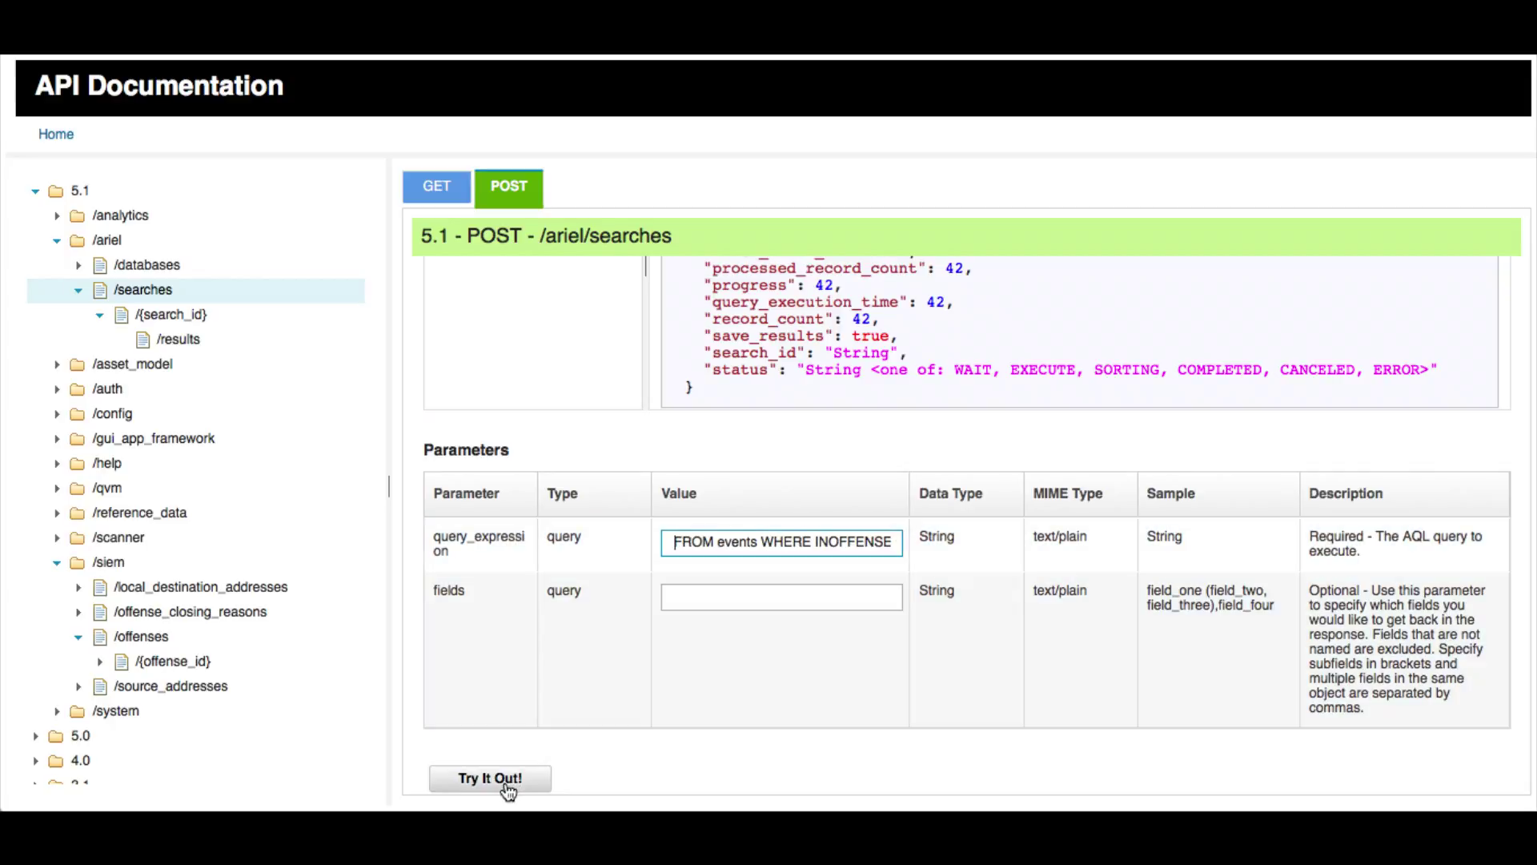
left_click(506, 786)
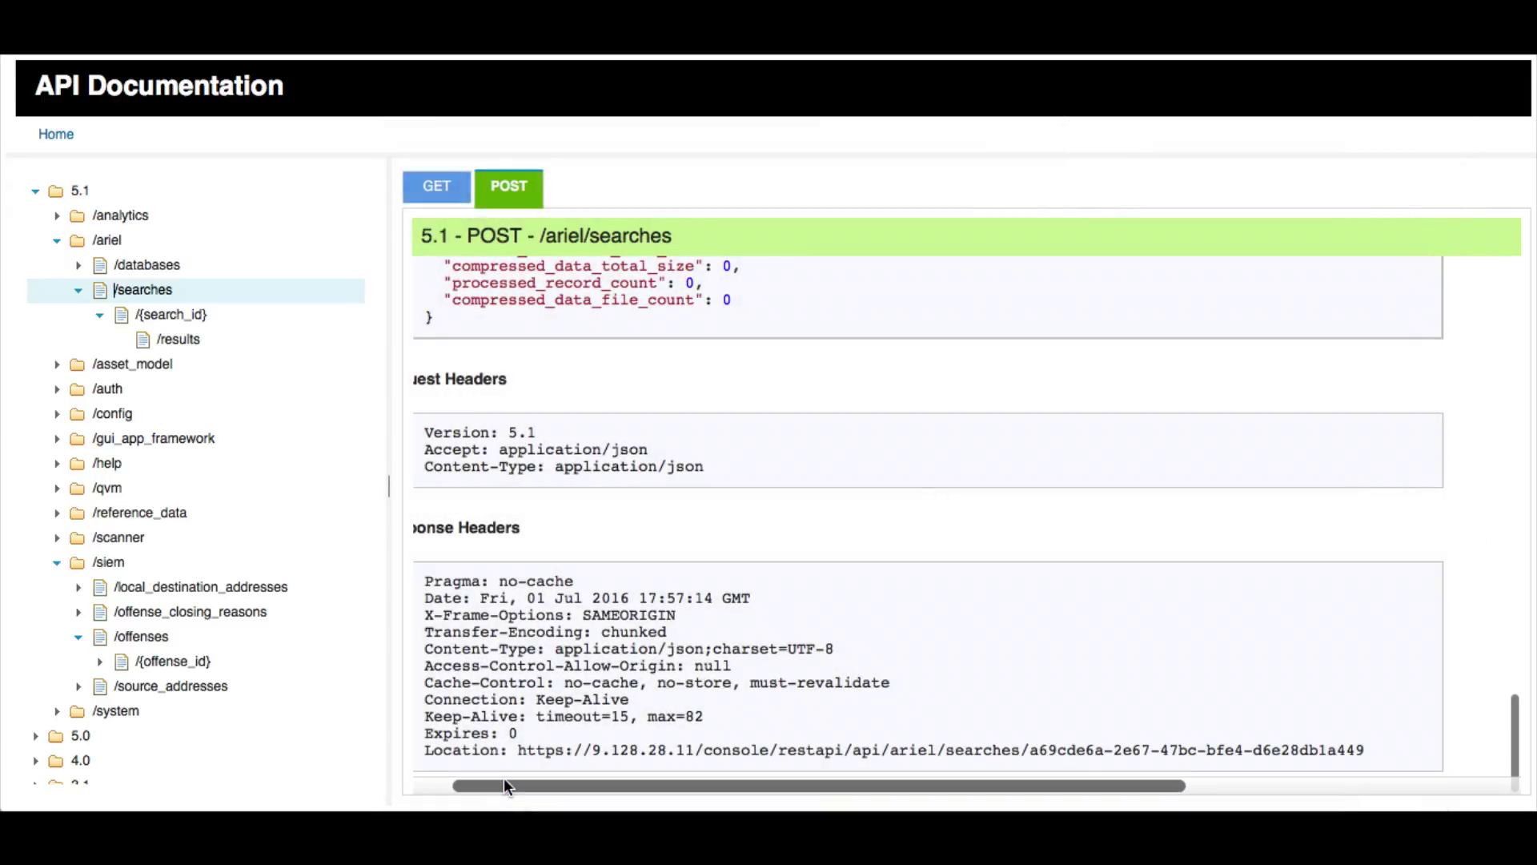
- Examine the POST /ariel/searches response headers, the documented success and error response codes, and the sample application/json response
scroll(672, 632, "left", 3)
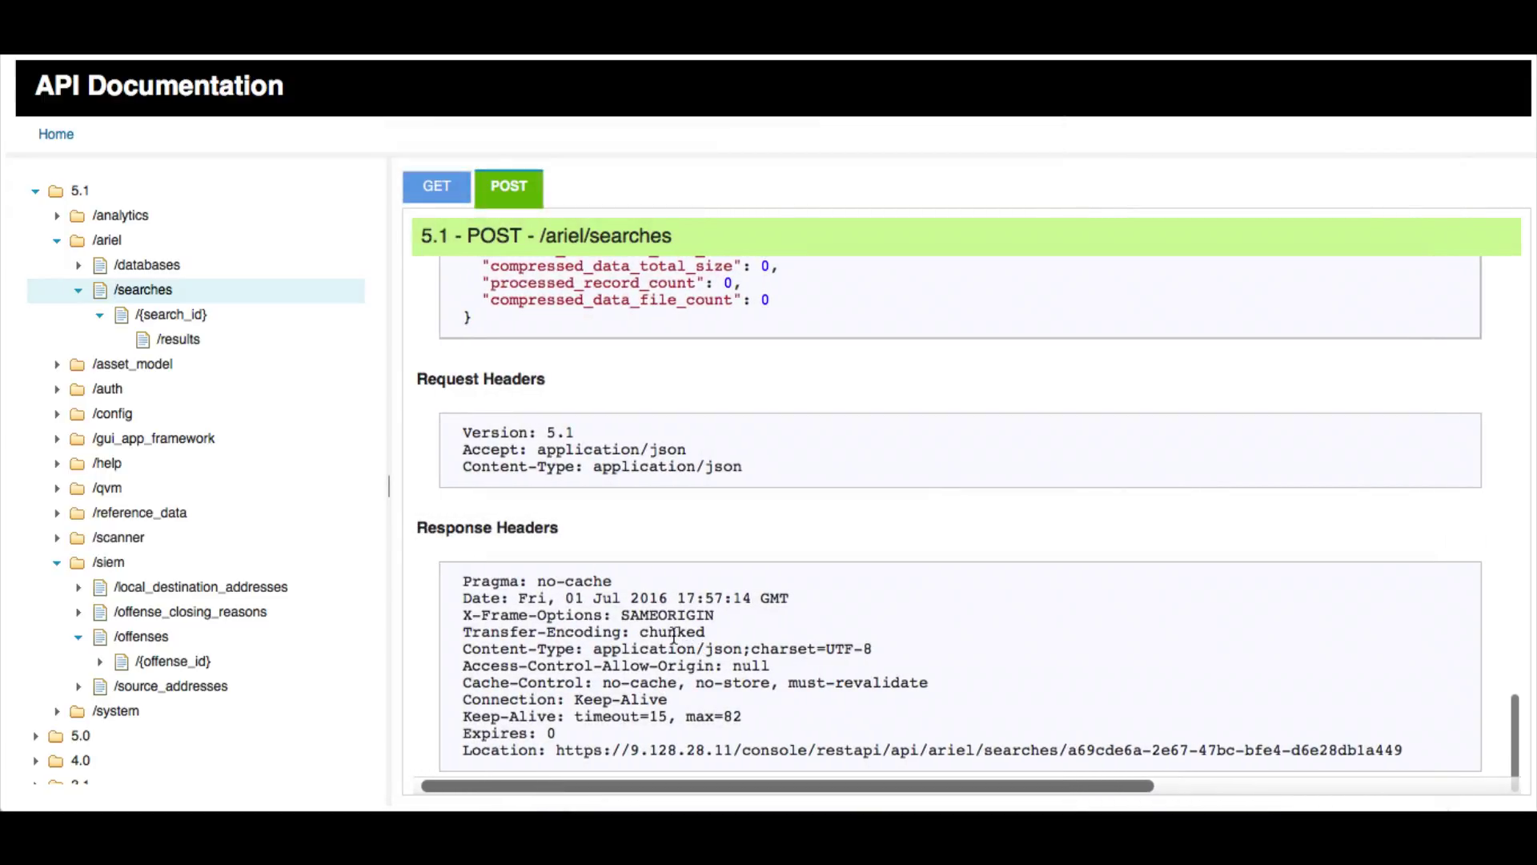
scroll(673, 633, "up", 5)
scroll(674, 634, "up", 5)
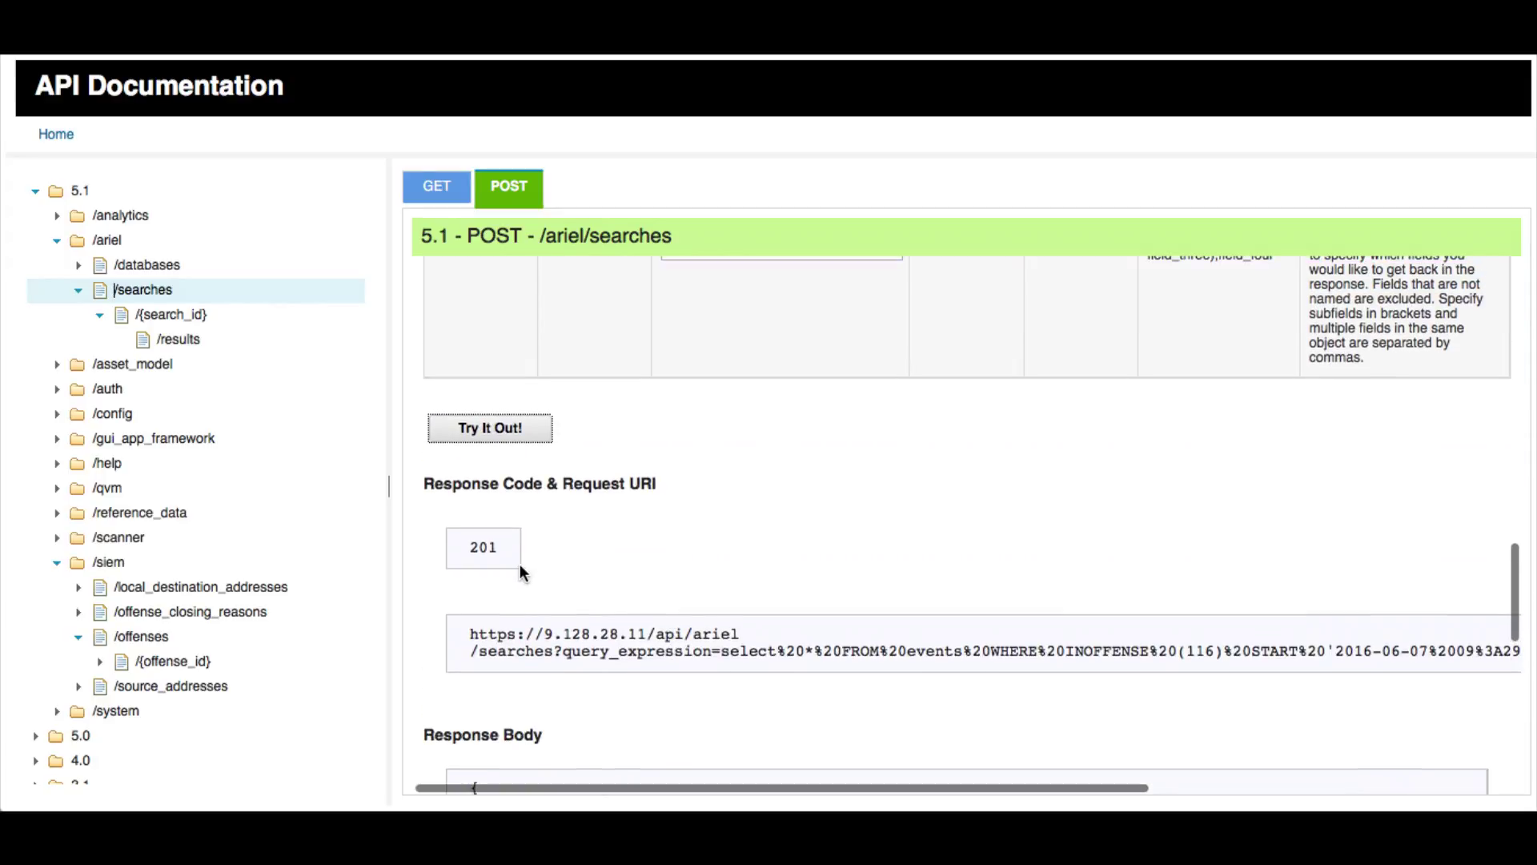
scroll(723, 544, "up", 5)
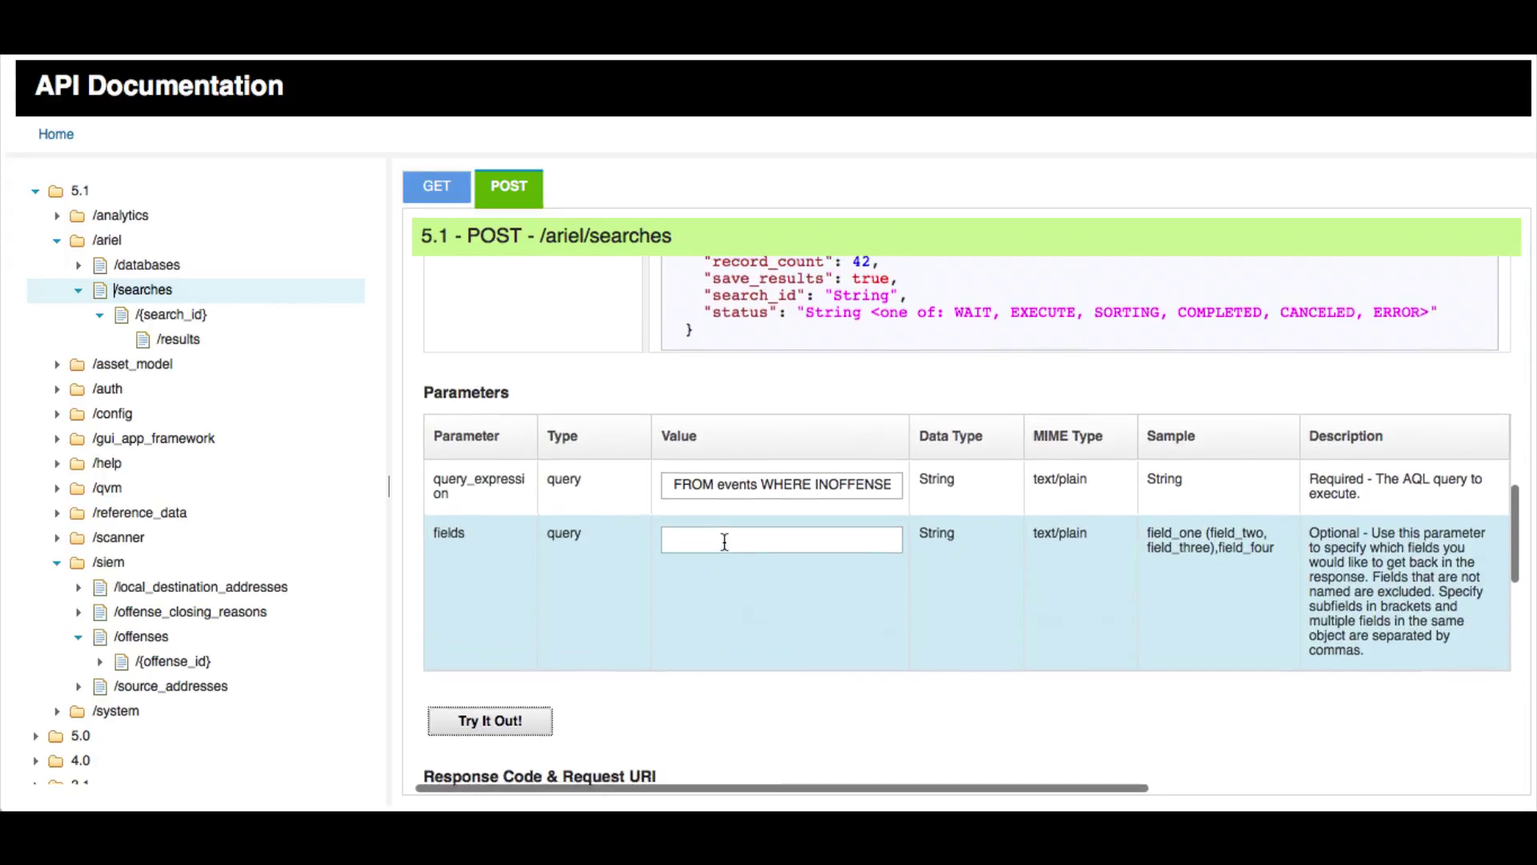
scroll(741, 468, "up", 5)
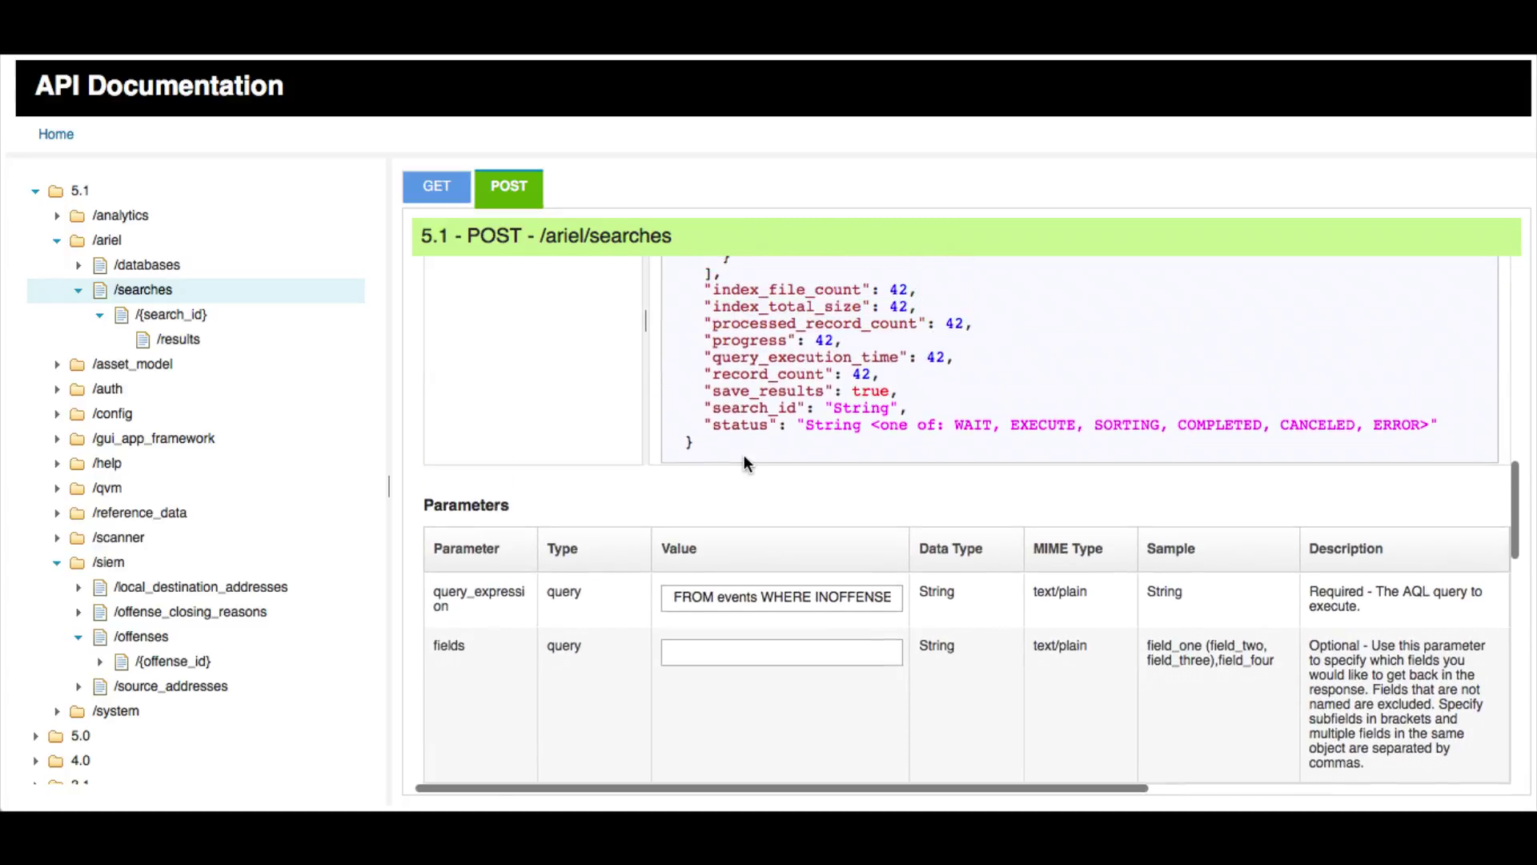
scroll(743, 454, "up", 5)
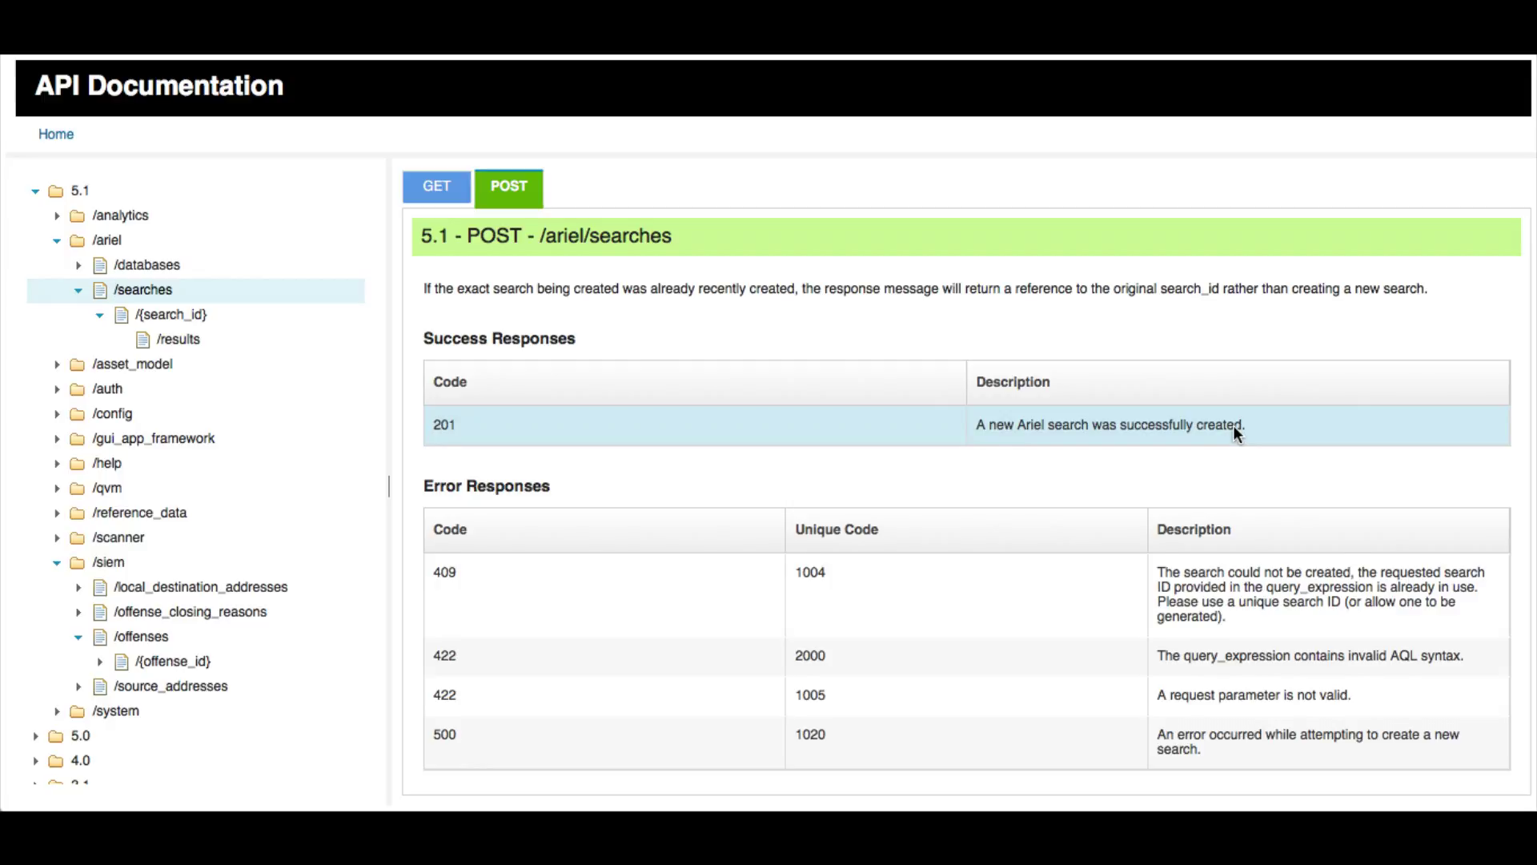
scroll(1234, 427, "down", 5)
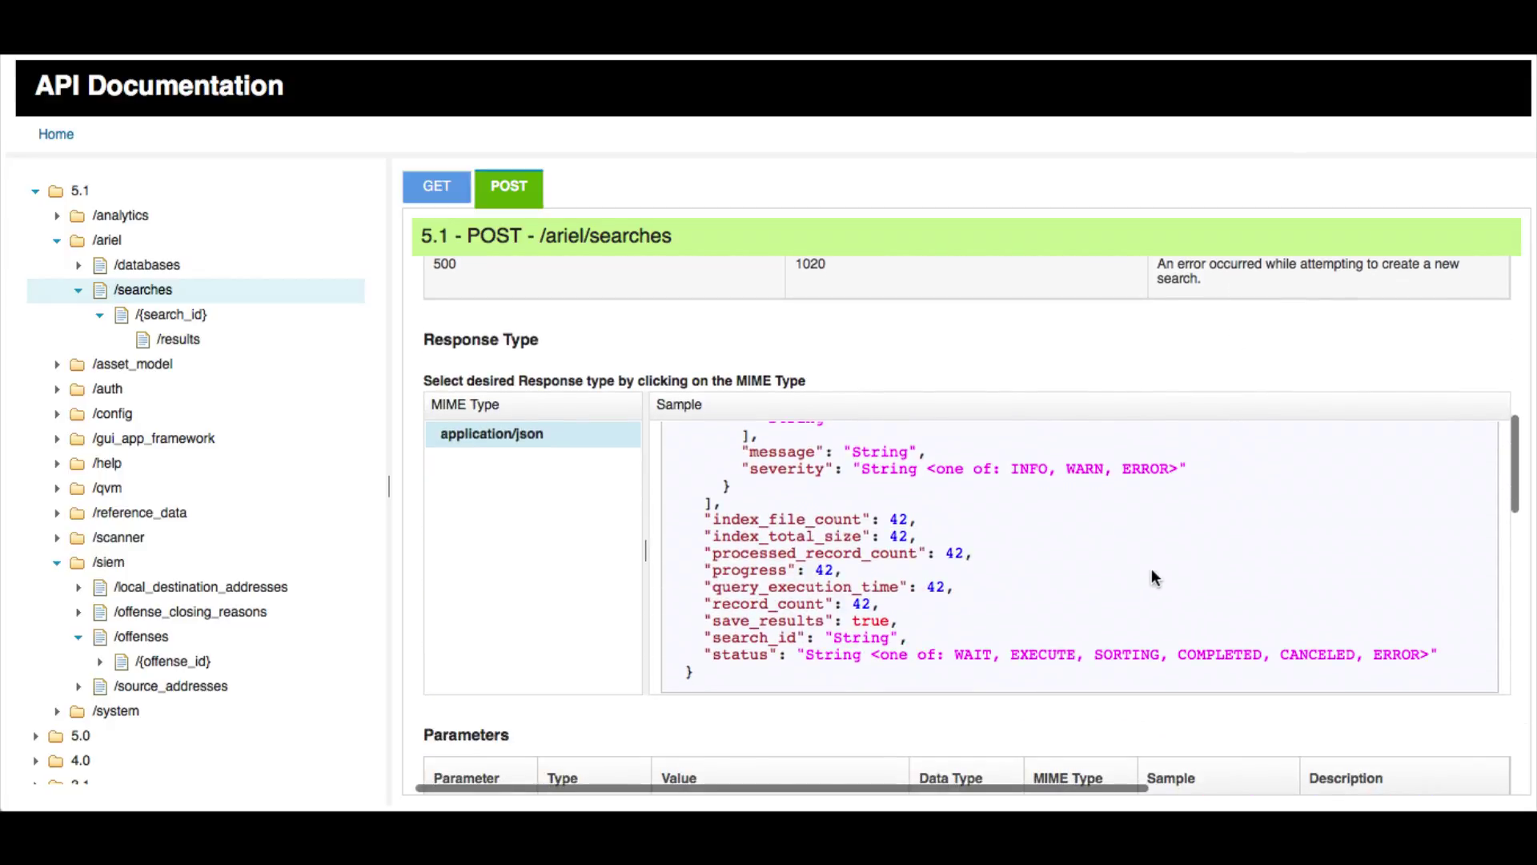
scroll(1127, 560, "down", 2)
scroll(1127, 560, "up", 3)
left_click(1126, 561)
scroll(1165, 592, "up", 3)
scroll(1166, 602, "up", 3)
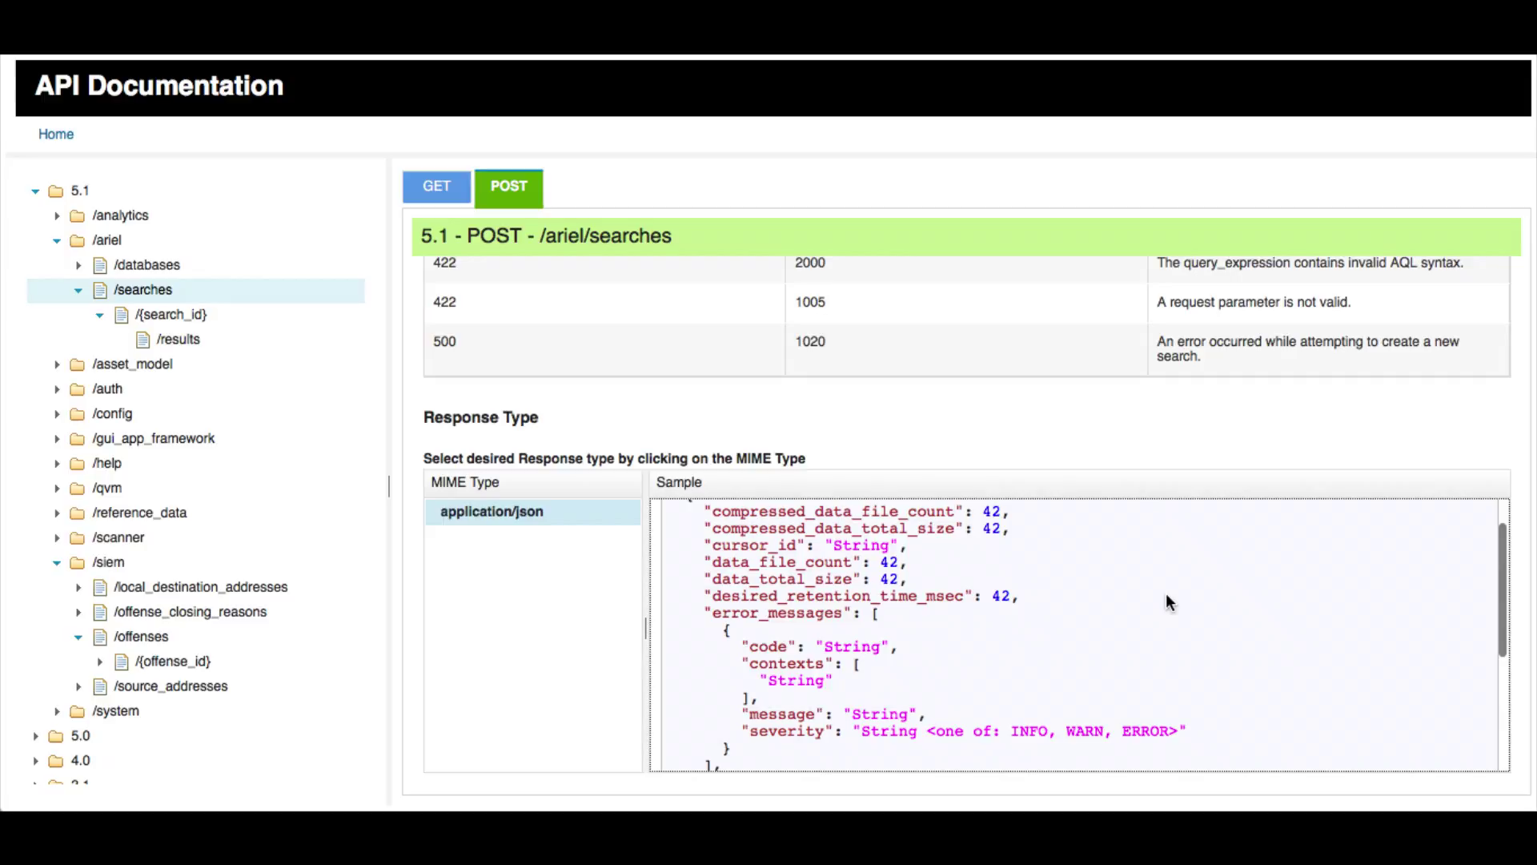
scroll(1167, 601, "down", 8)
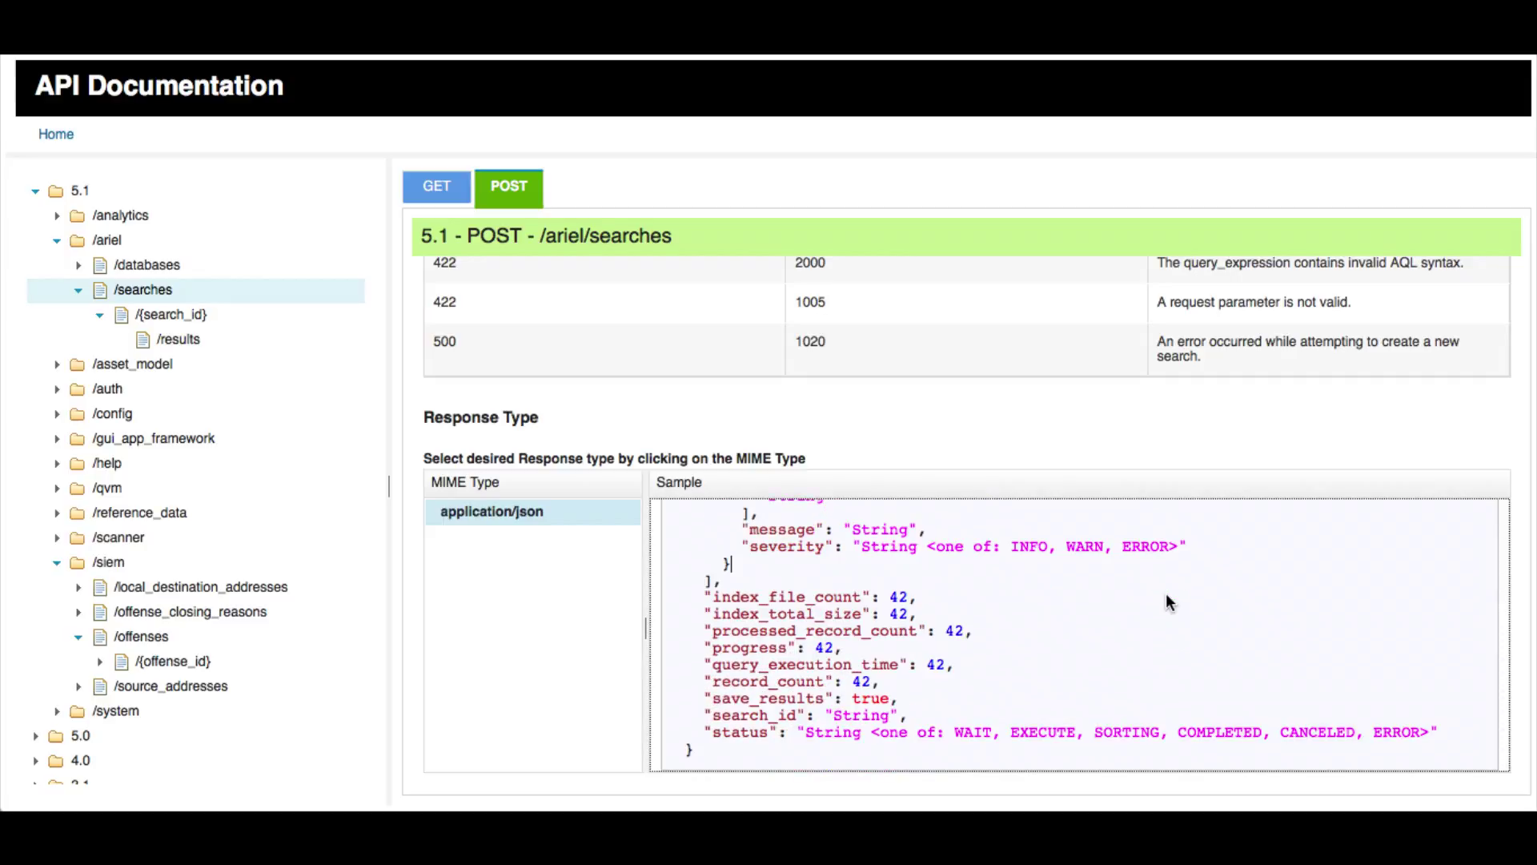
- Copy the search_id value from the response body of the POST /ariel/searches request
left_click(538, 669)
scroll(542, 649, "down", 15)
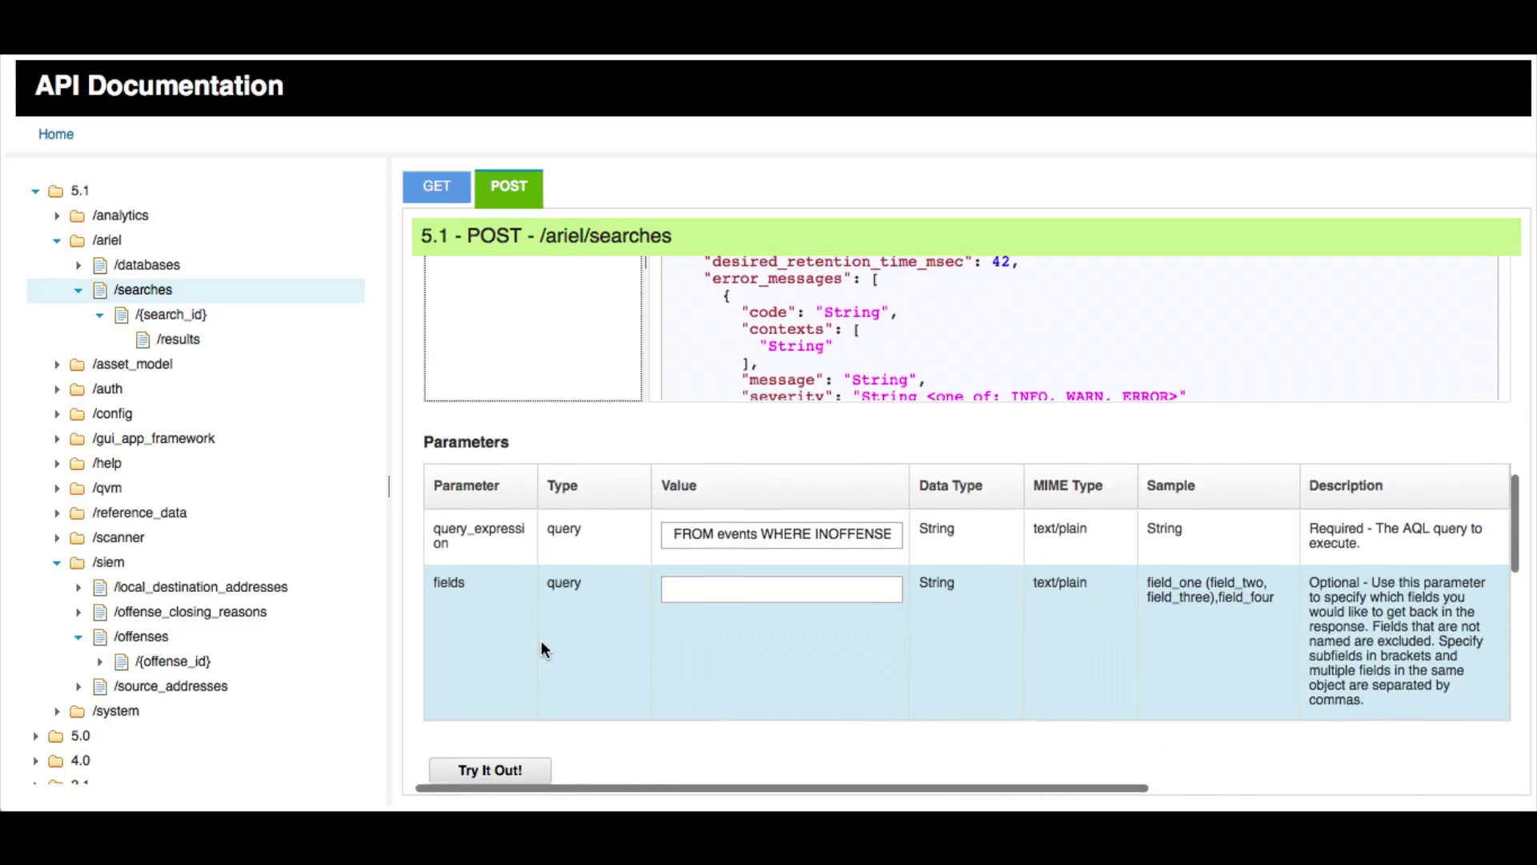
scroll(542, 645, "down", 2)
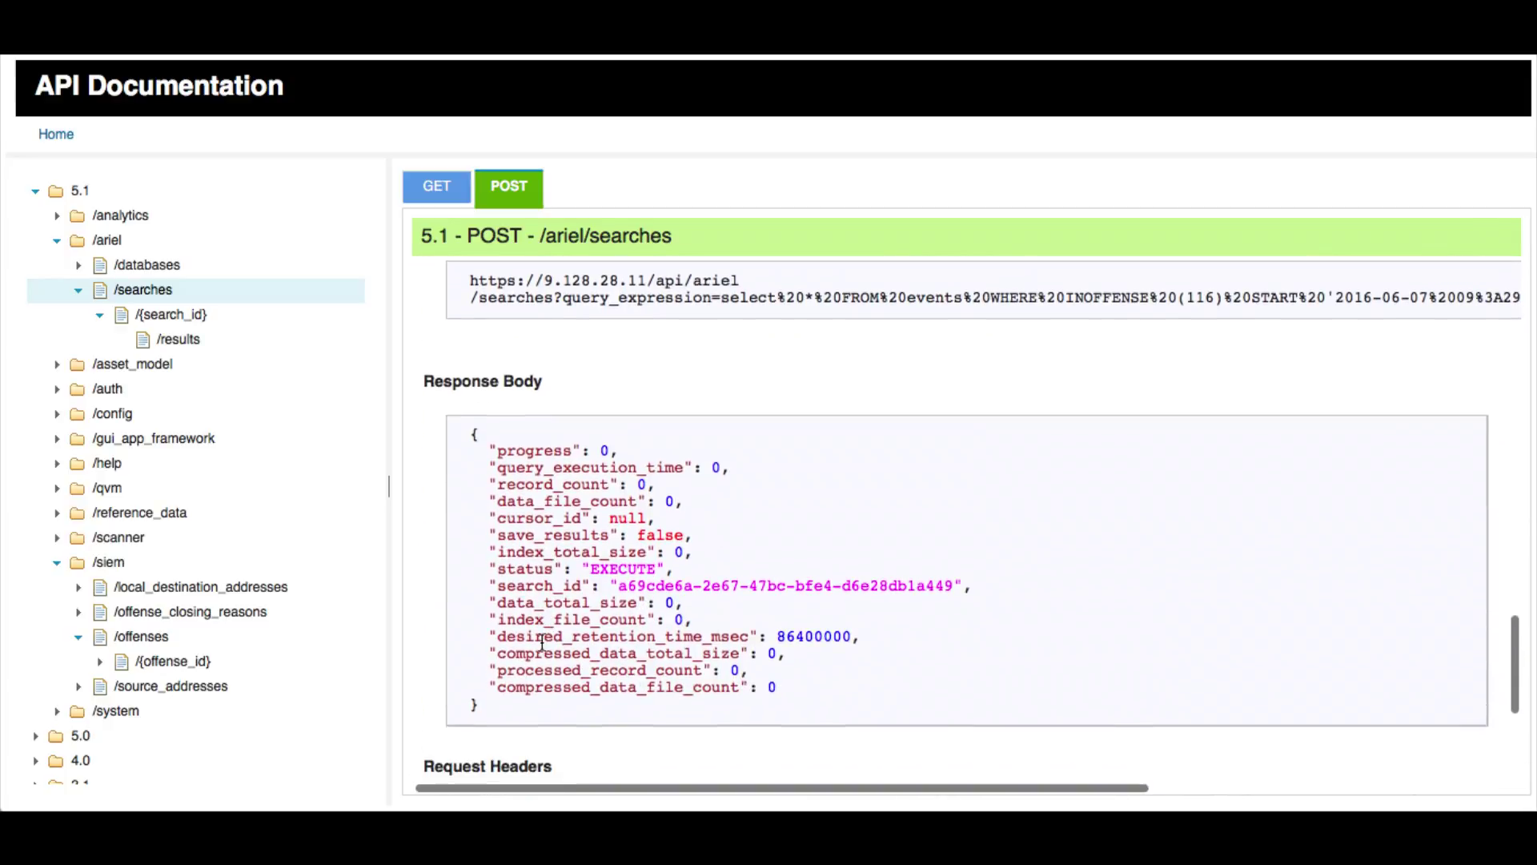
right_click(621, 584)
left_click(796, 544)
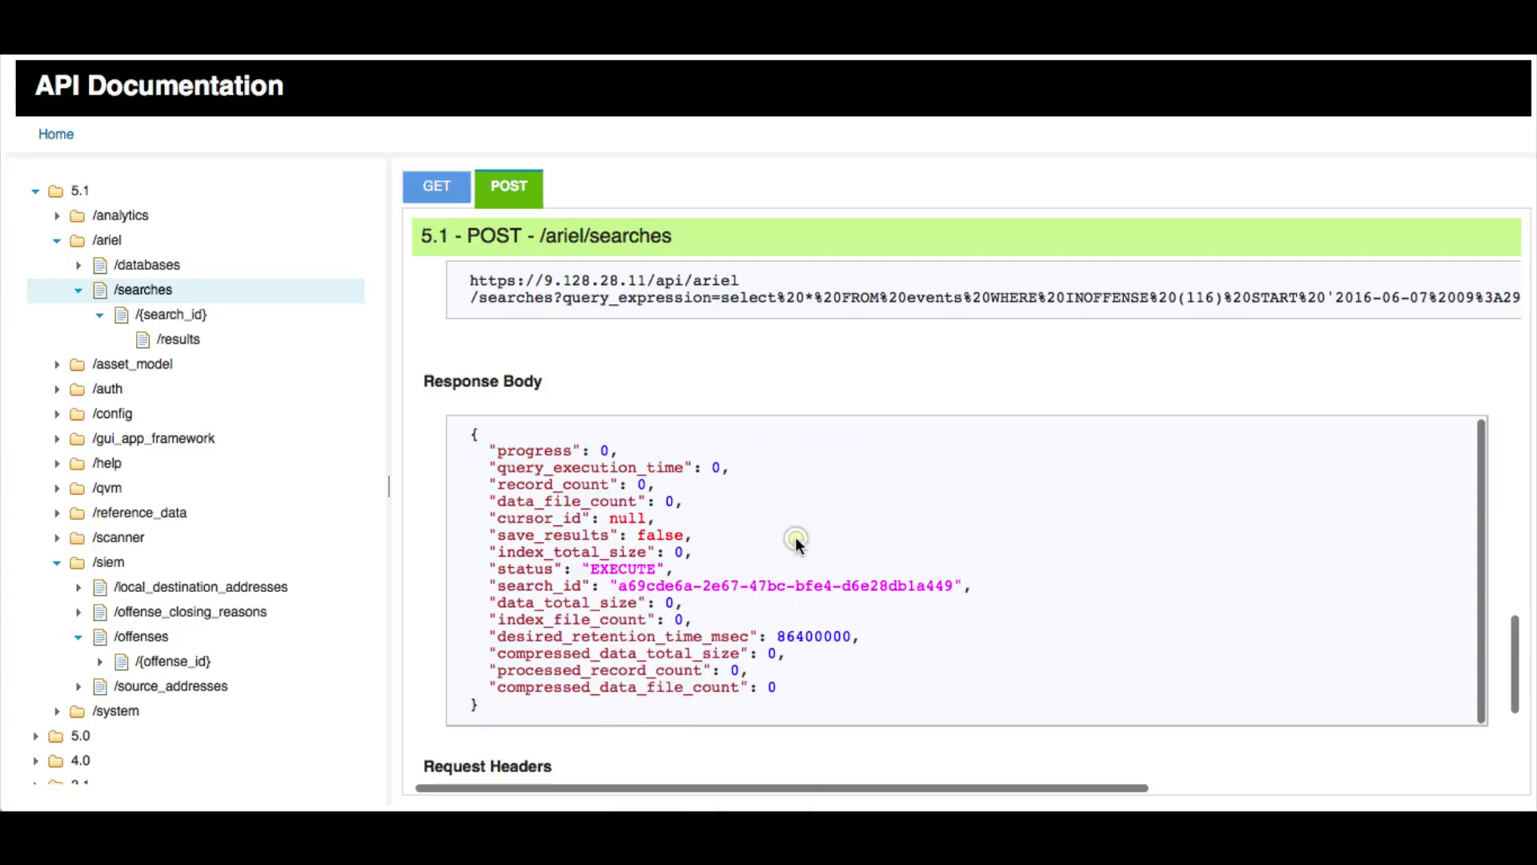
left_click_drag(954, 585, 617, 585)
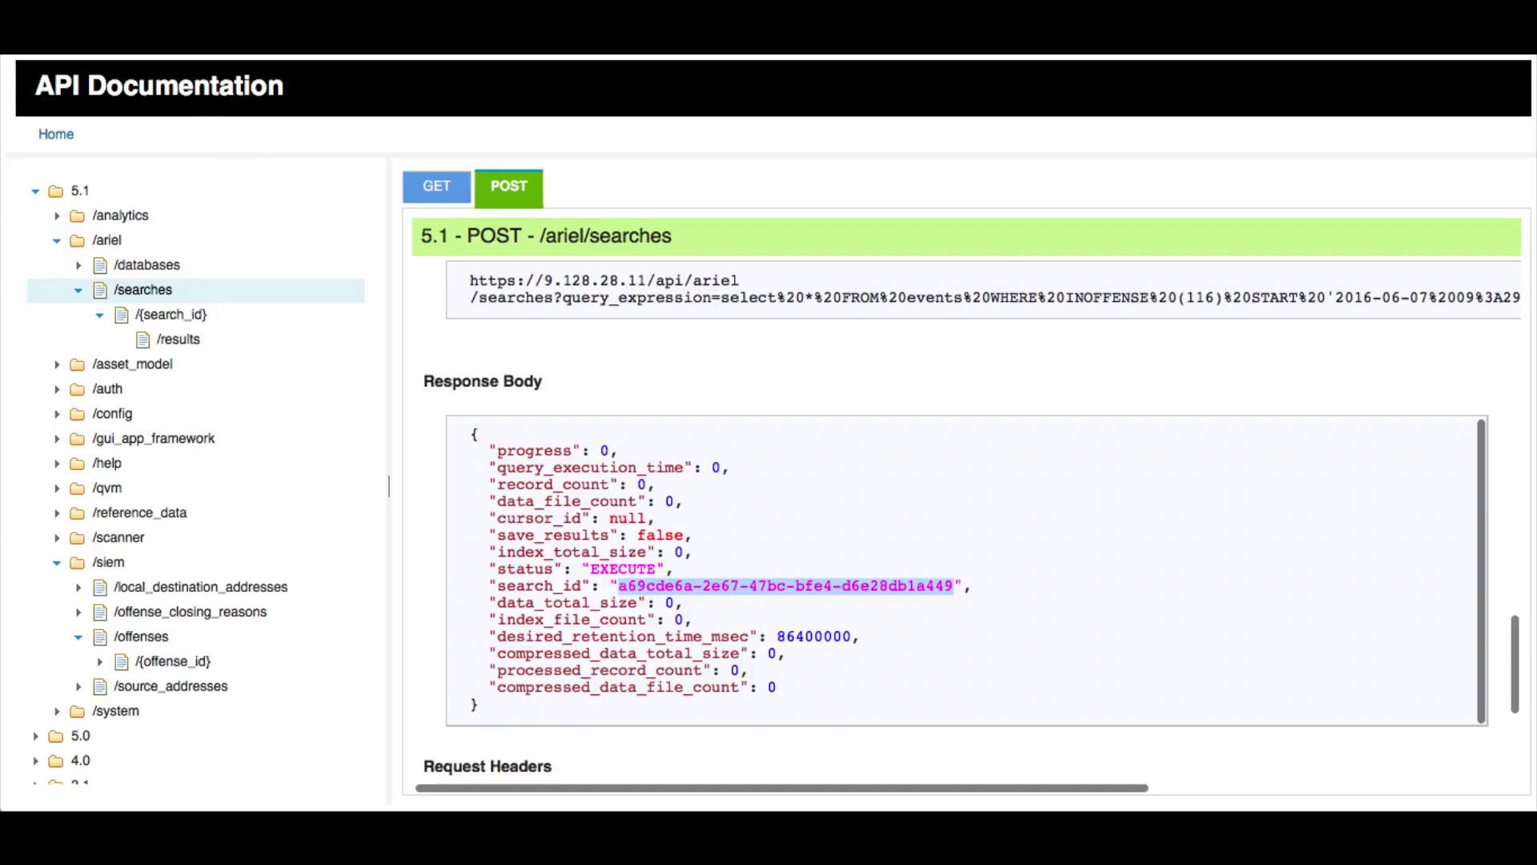
key("super+c")
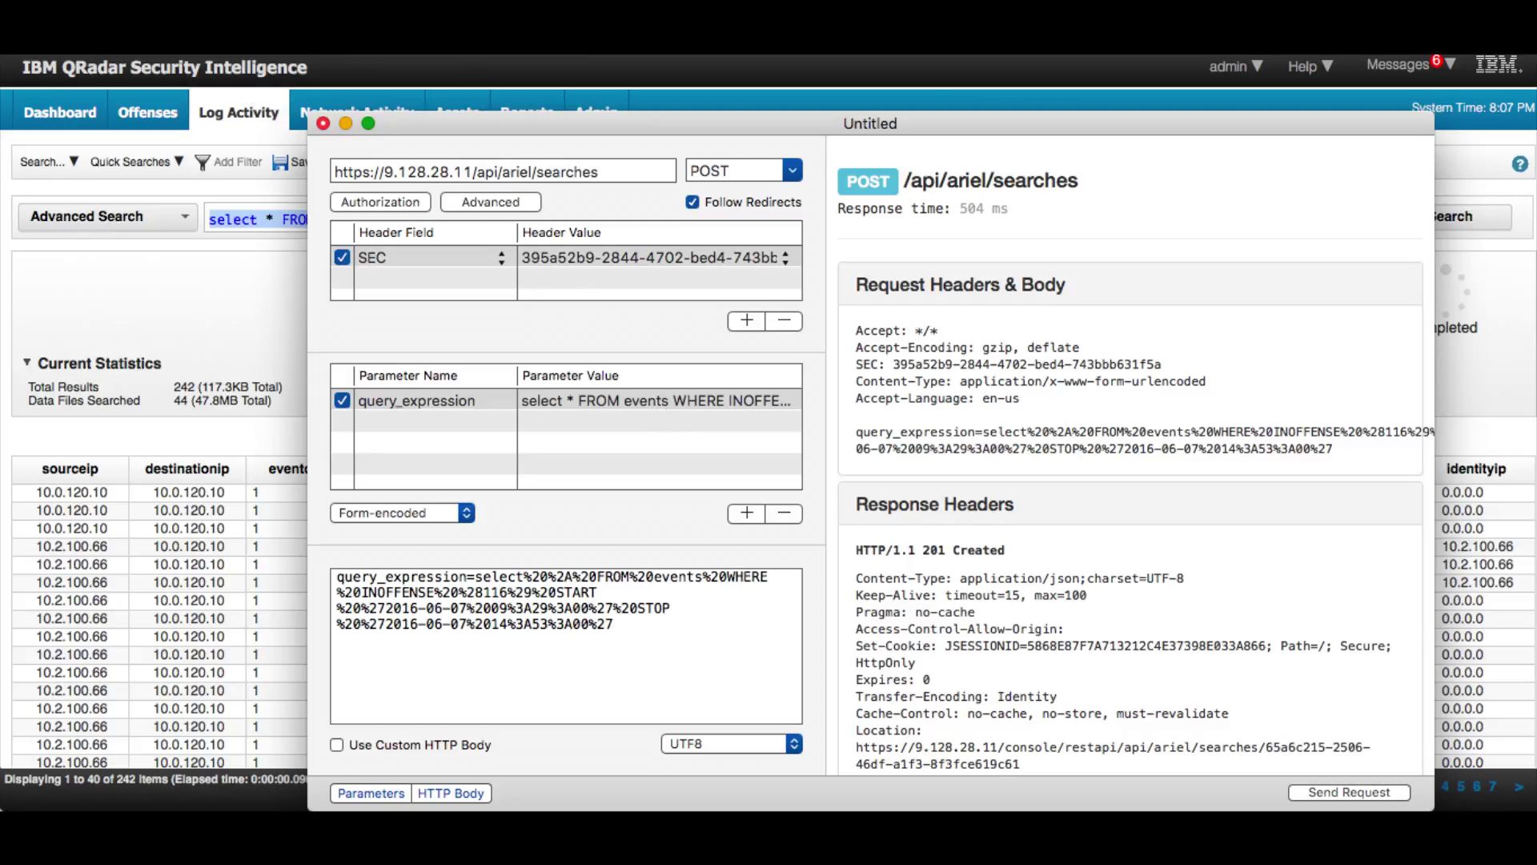
- Switch back to the API documentation and try out GET /ariel/searches/{search_id} with search_id bd14197c-3f4f-4b30-b498-a081abf79c26
key("super+Tab")
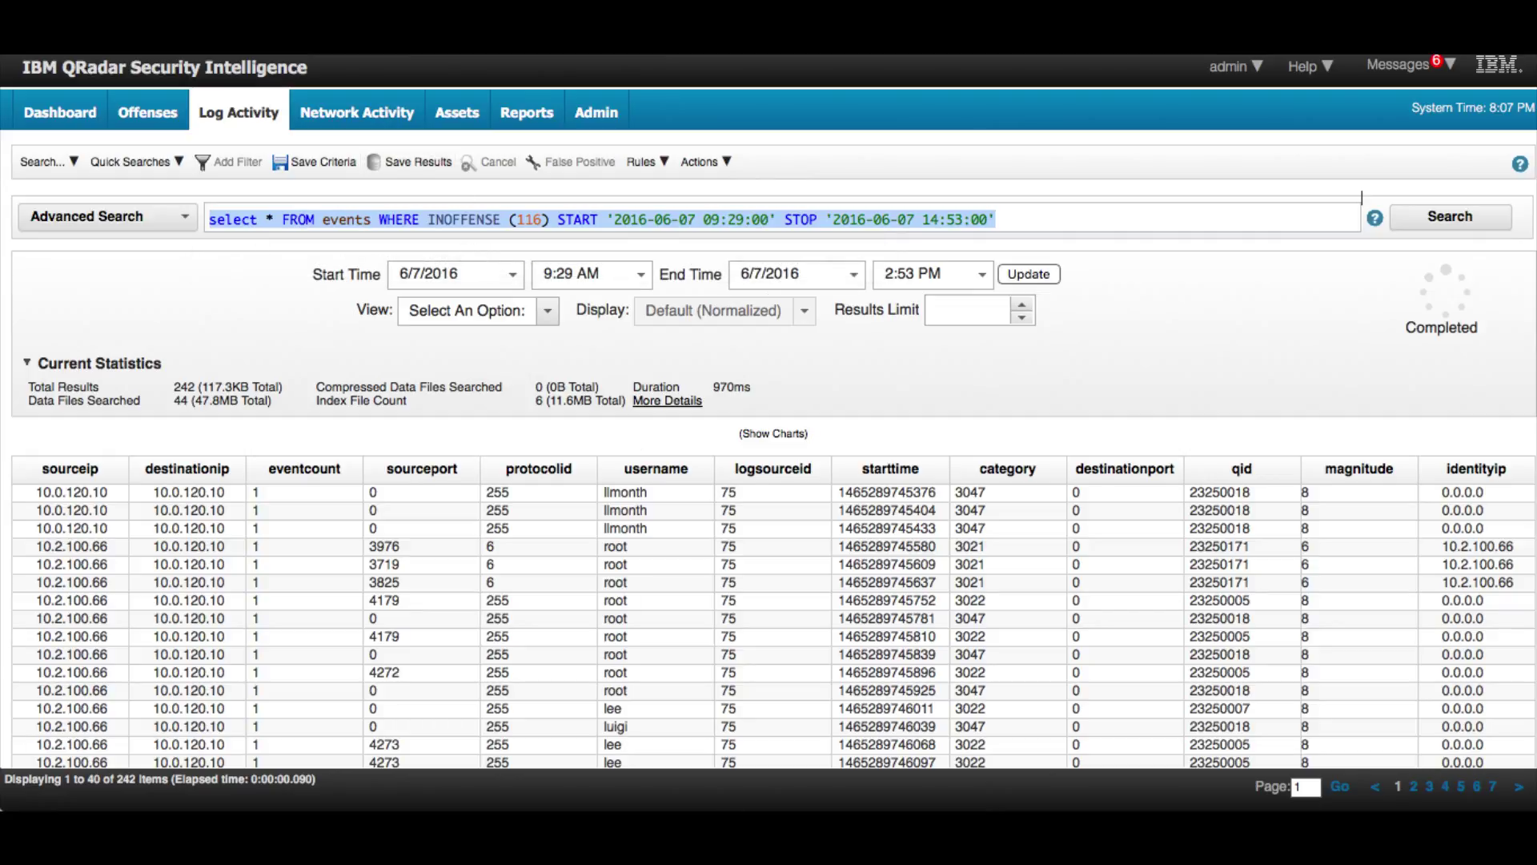
key("super+Tab")
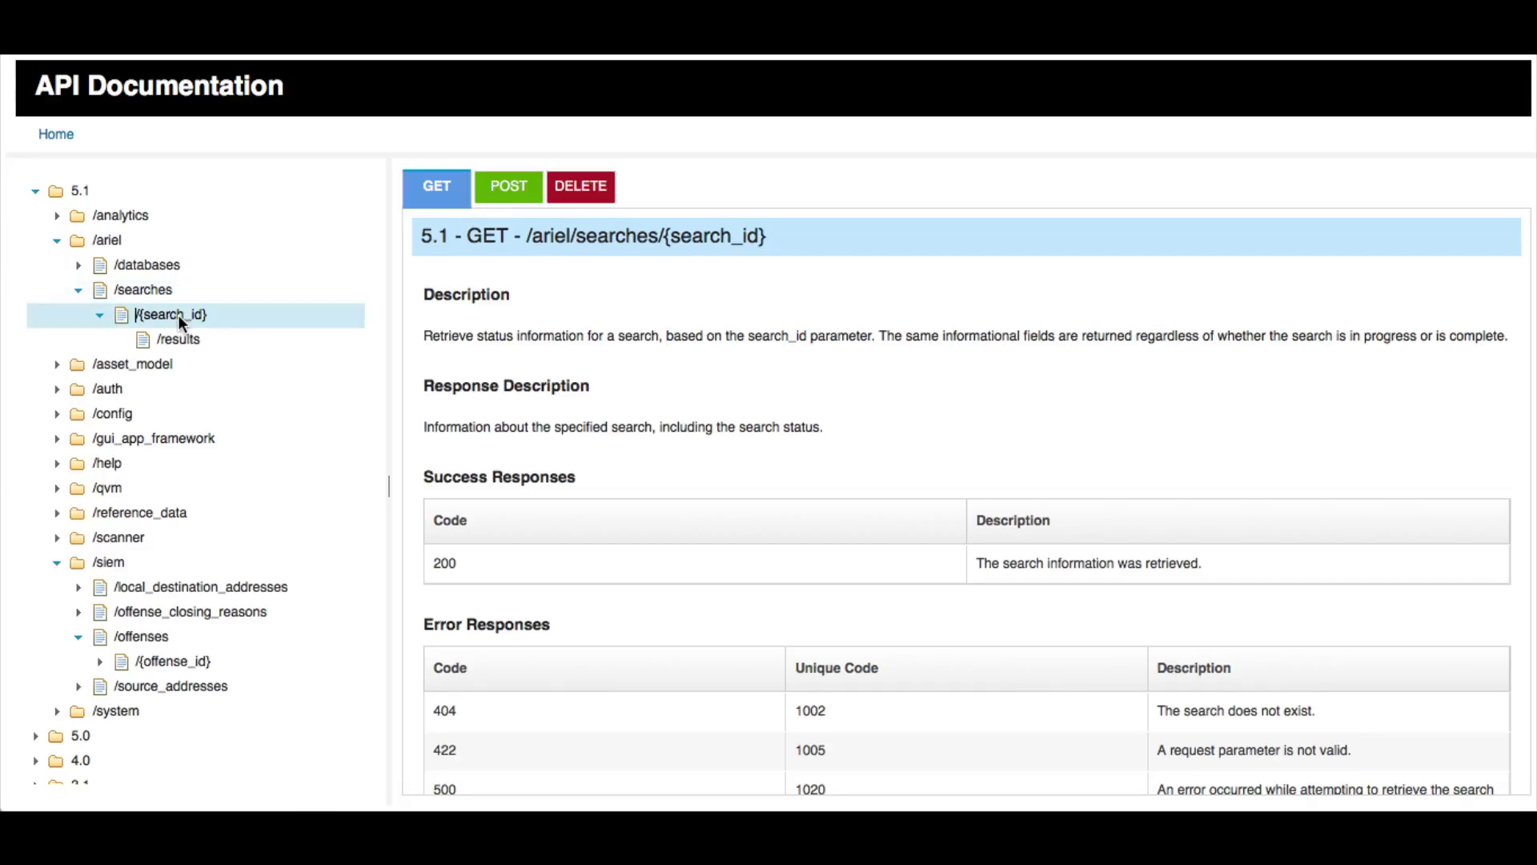
scroll(881, 450, "down", 5)
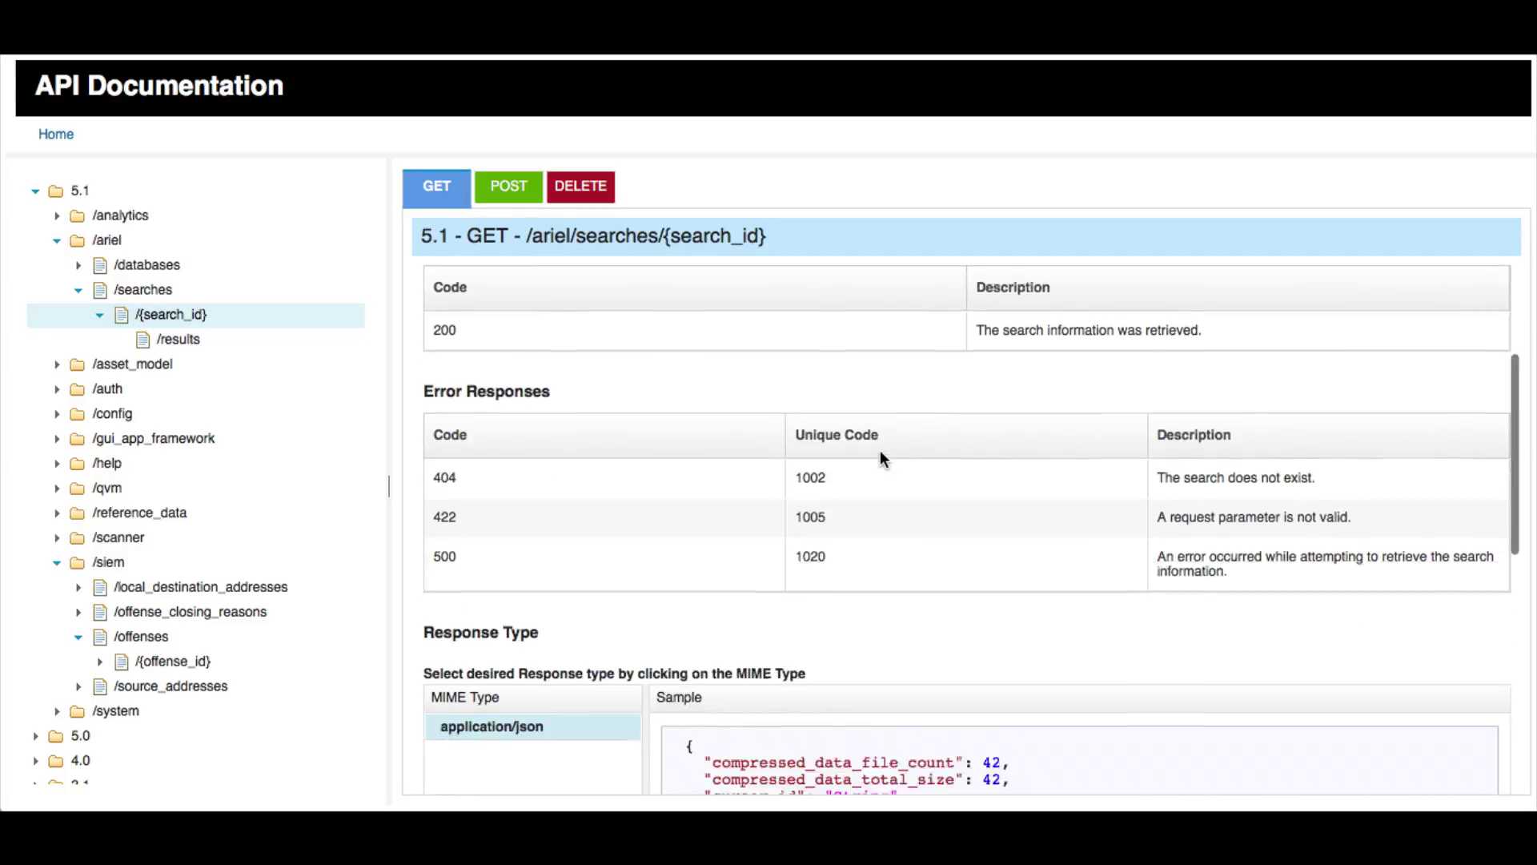
scroll(880, 458, "down", 6)
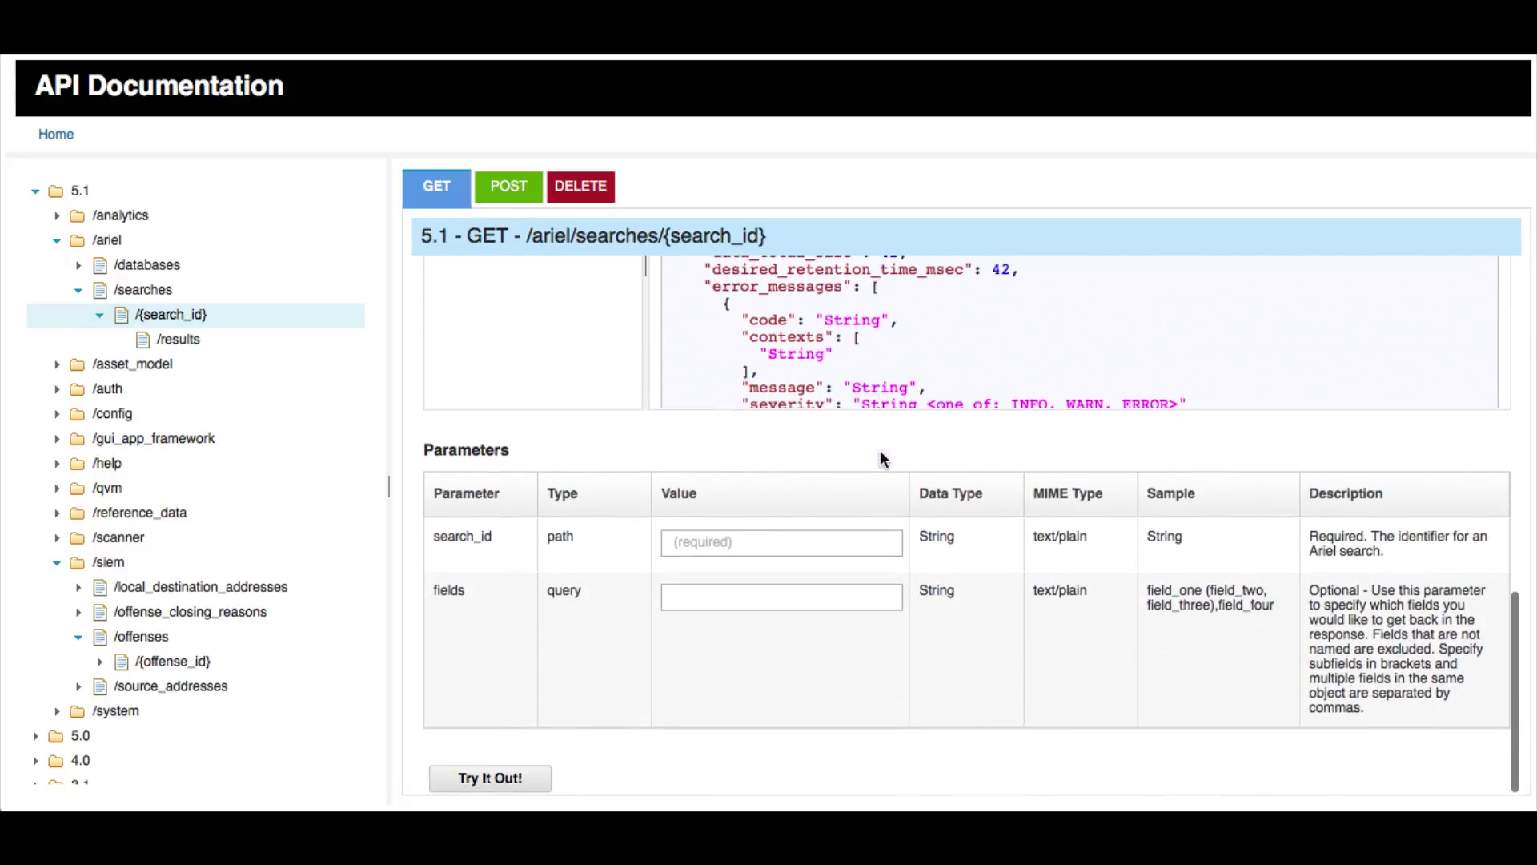
left_click(752, 542)
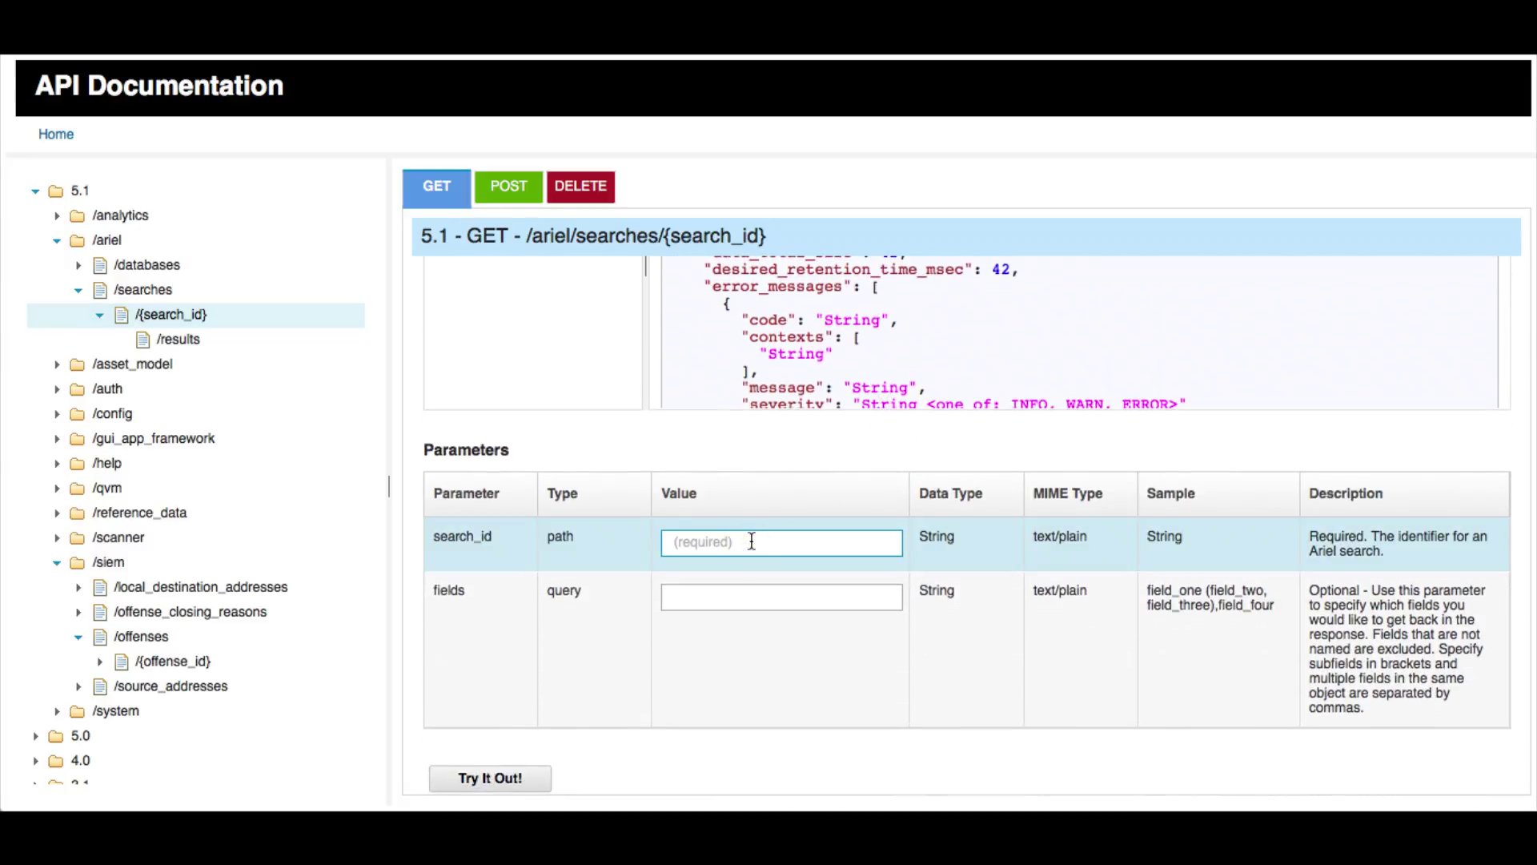
key("ctrl+v")
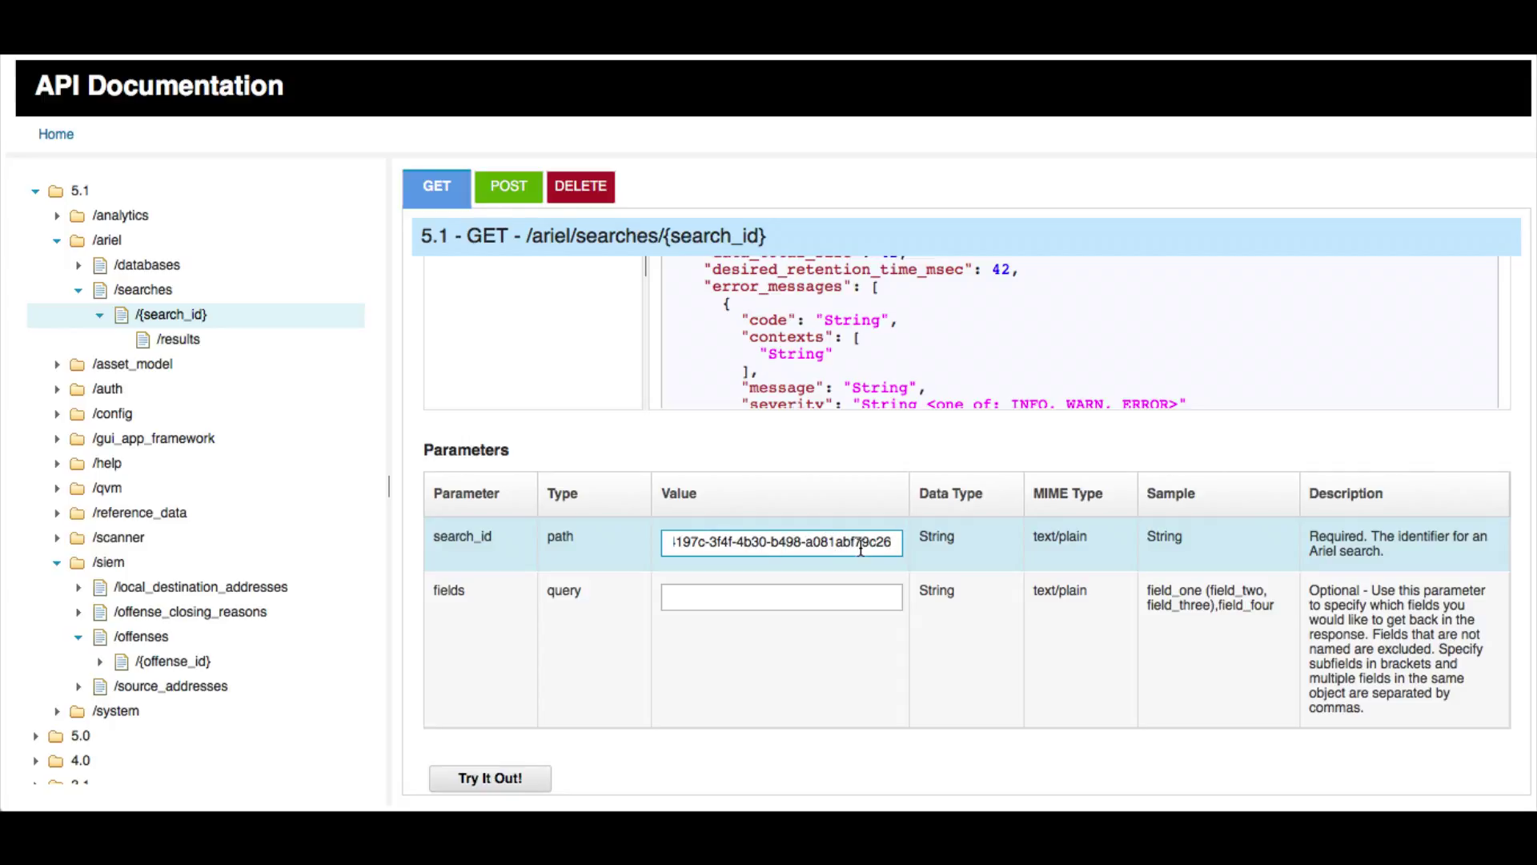
left_click(529, 780)
scroll(529, 780, "down", 7)
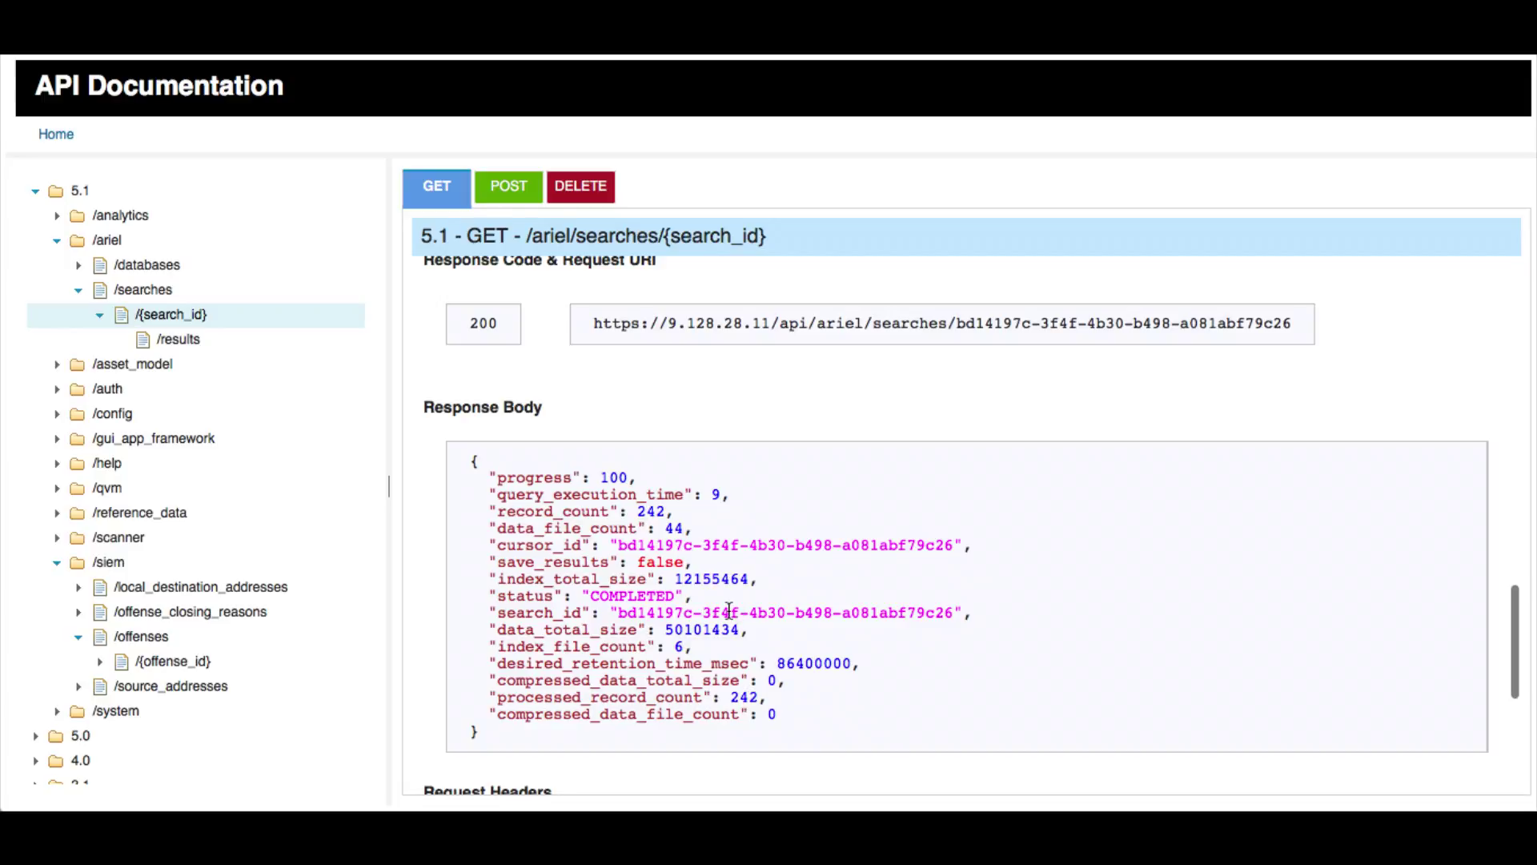
- Try out GET /ariel/searches/{search_id}/results with search_id bd14197c-3f4f-4b30-b498-a081abf79c26 and look through the returned events
left_click(183, 339)
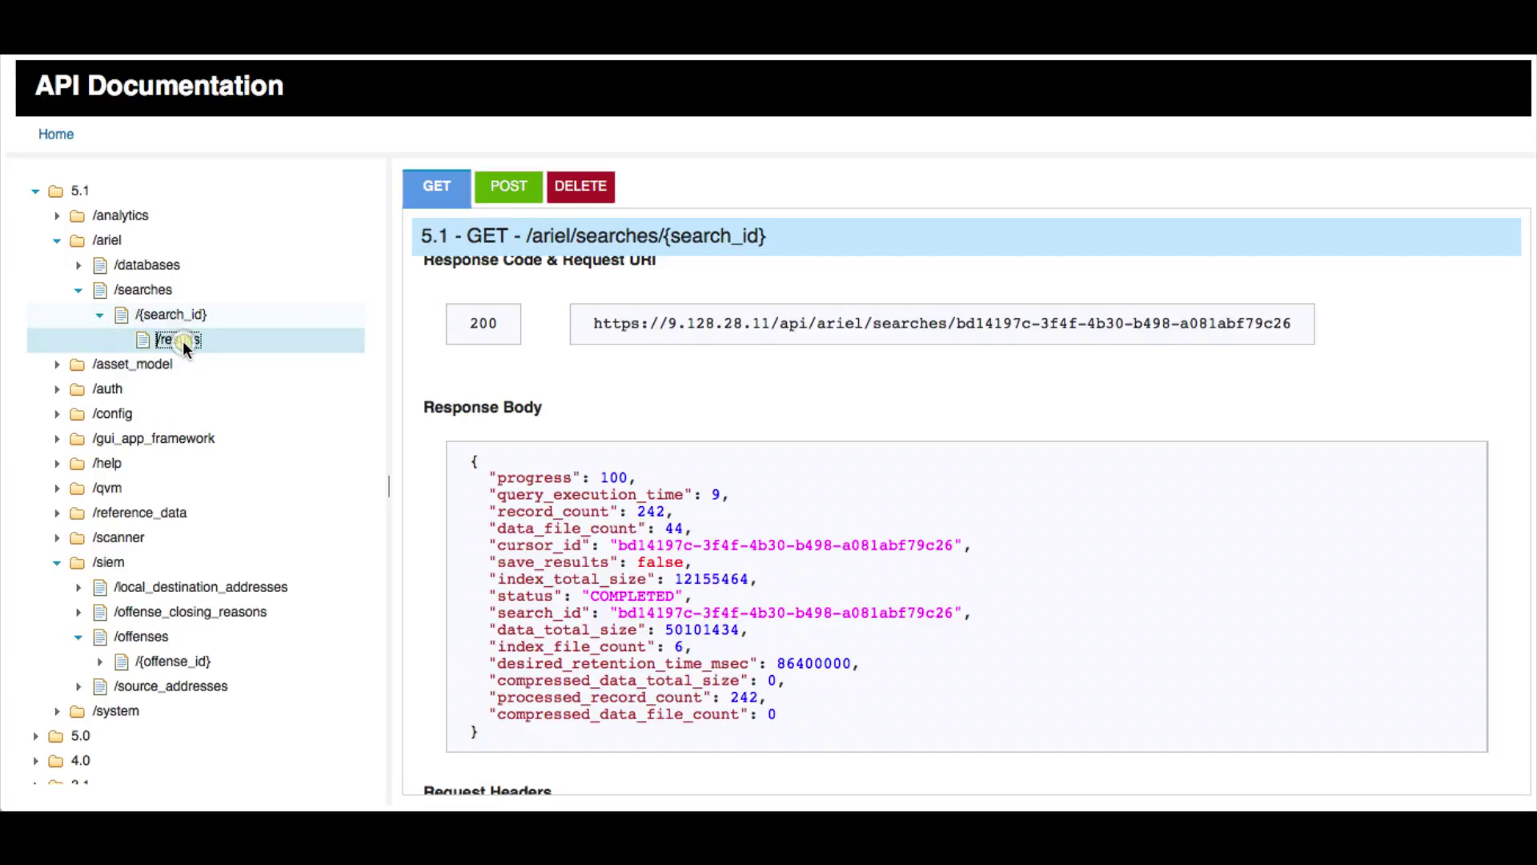
scroll(618, 436, "down", 10)
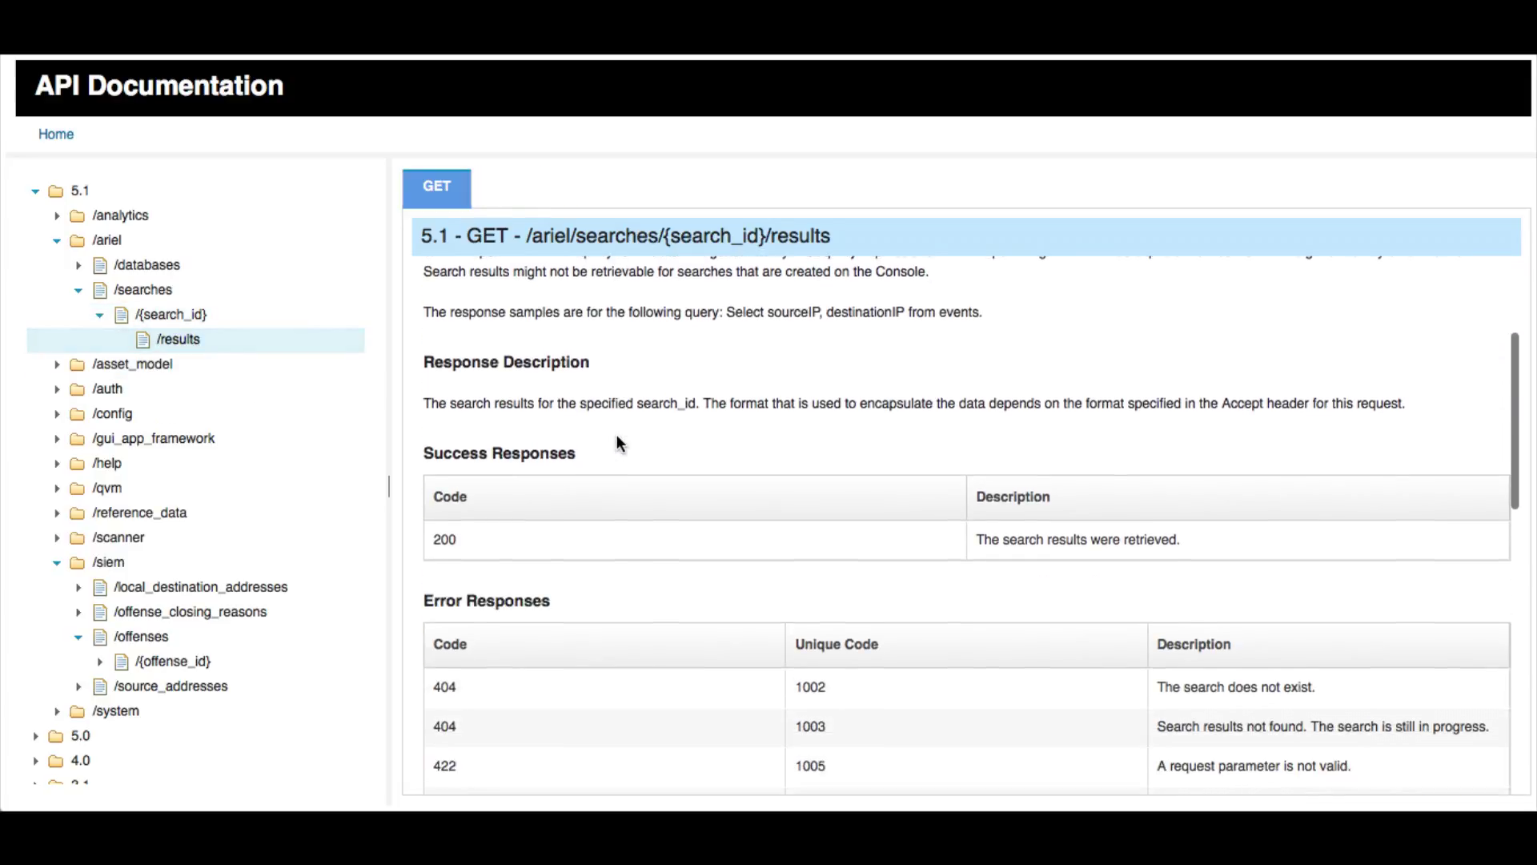
scroll(620, 448, "down", 2)
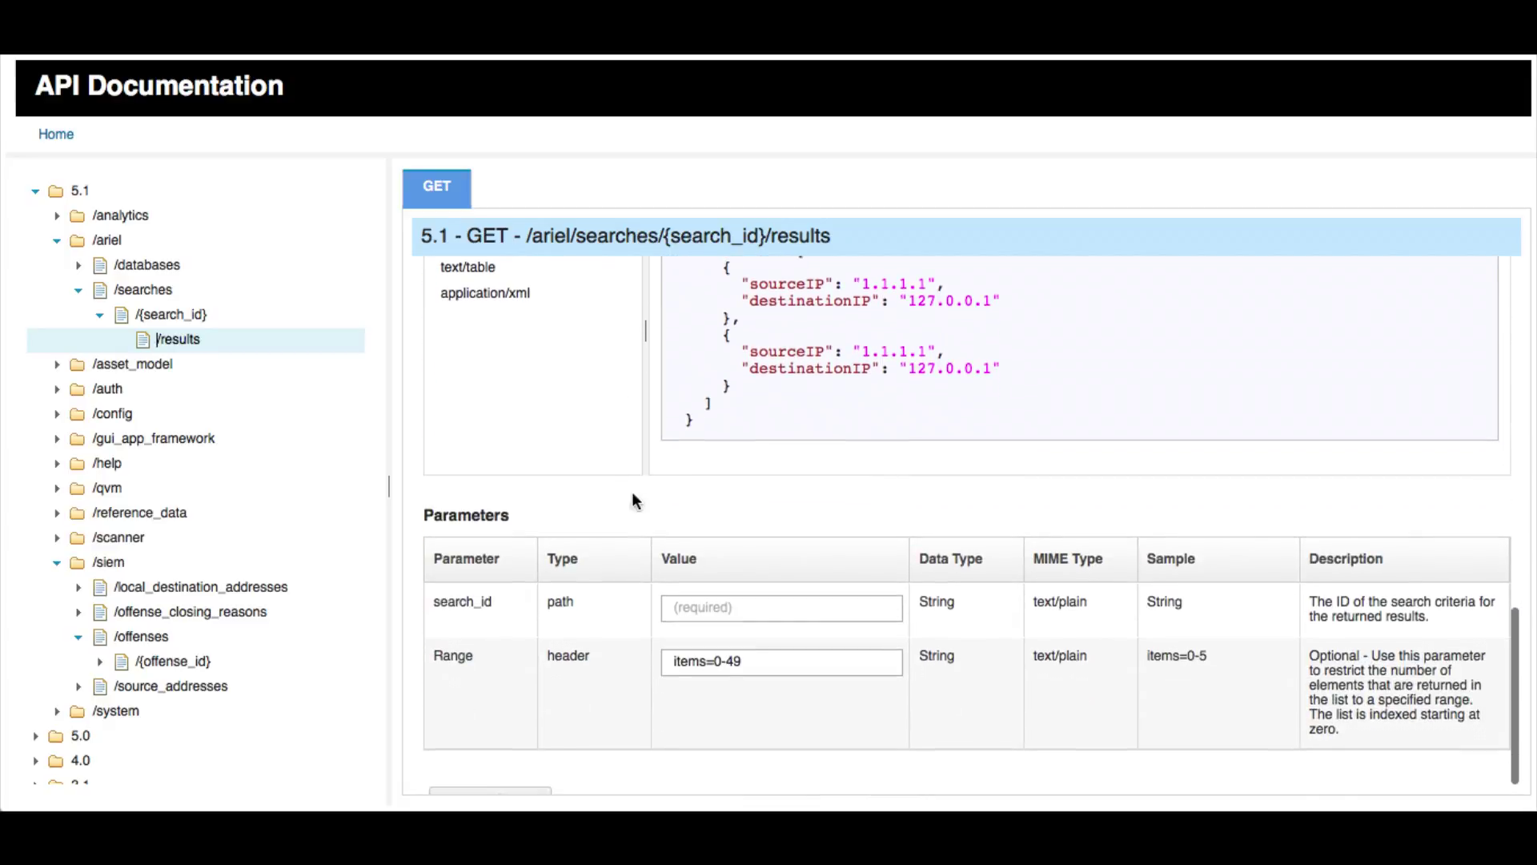
left_click(686, 607)
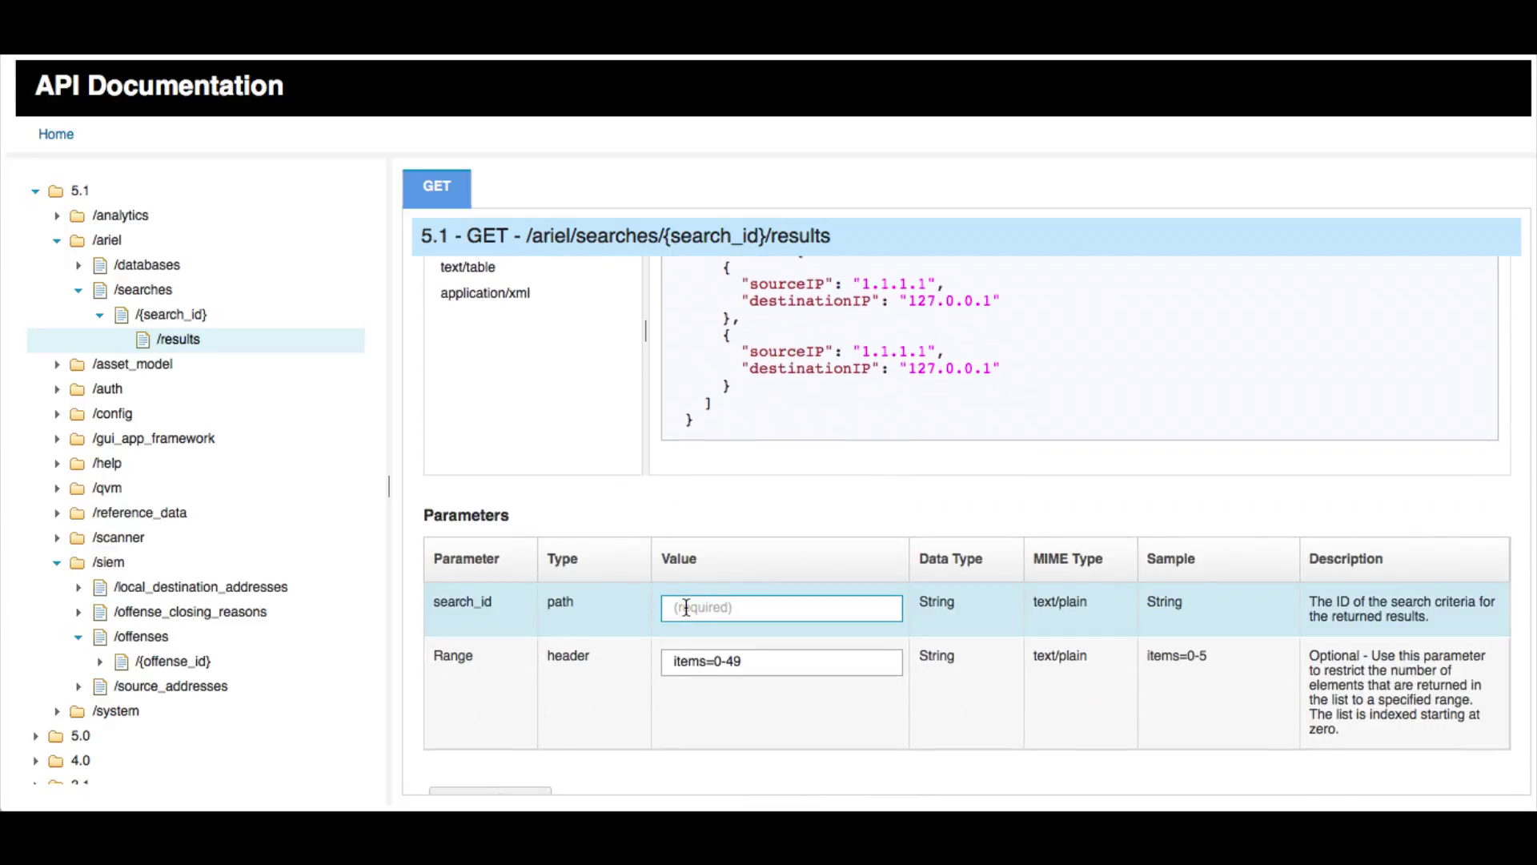
key("ctrl+v")
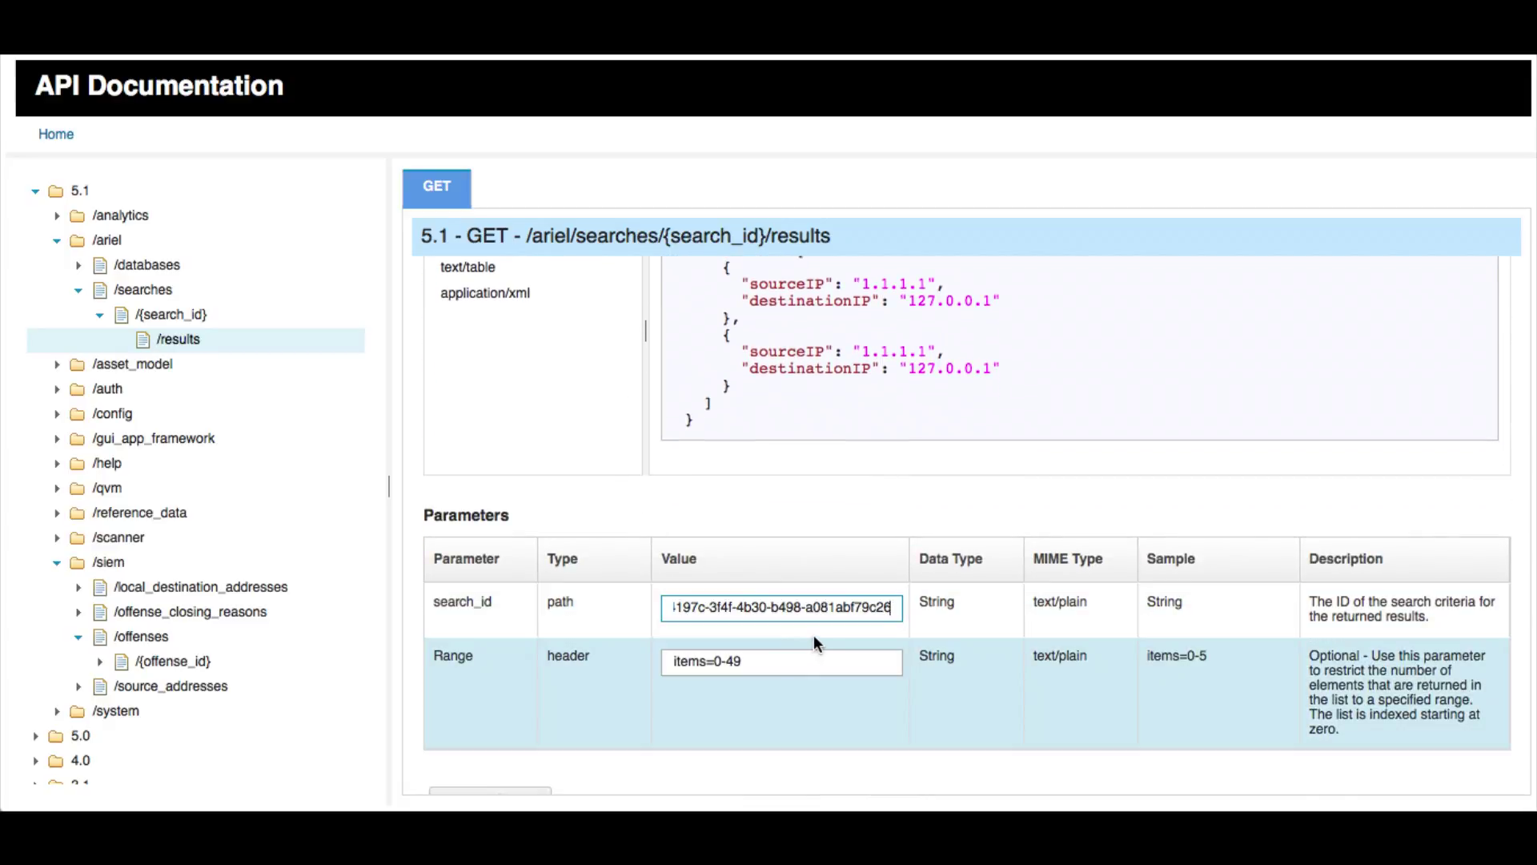
scroll(628, 539, "down", 1)
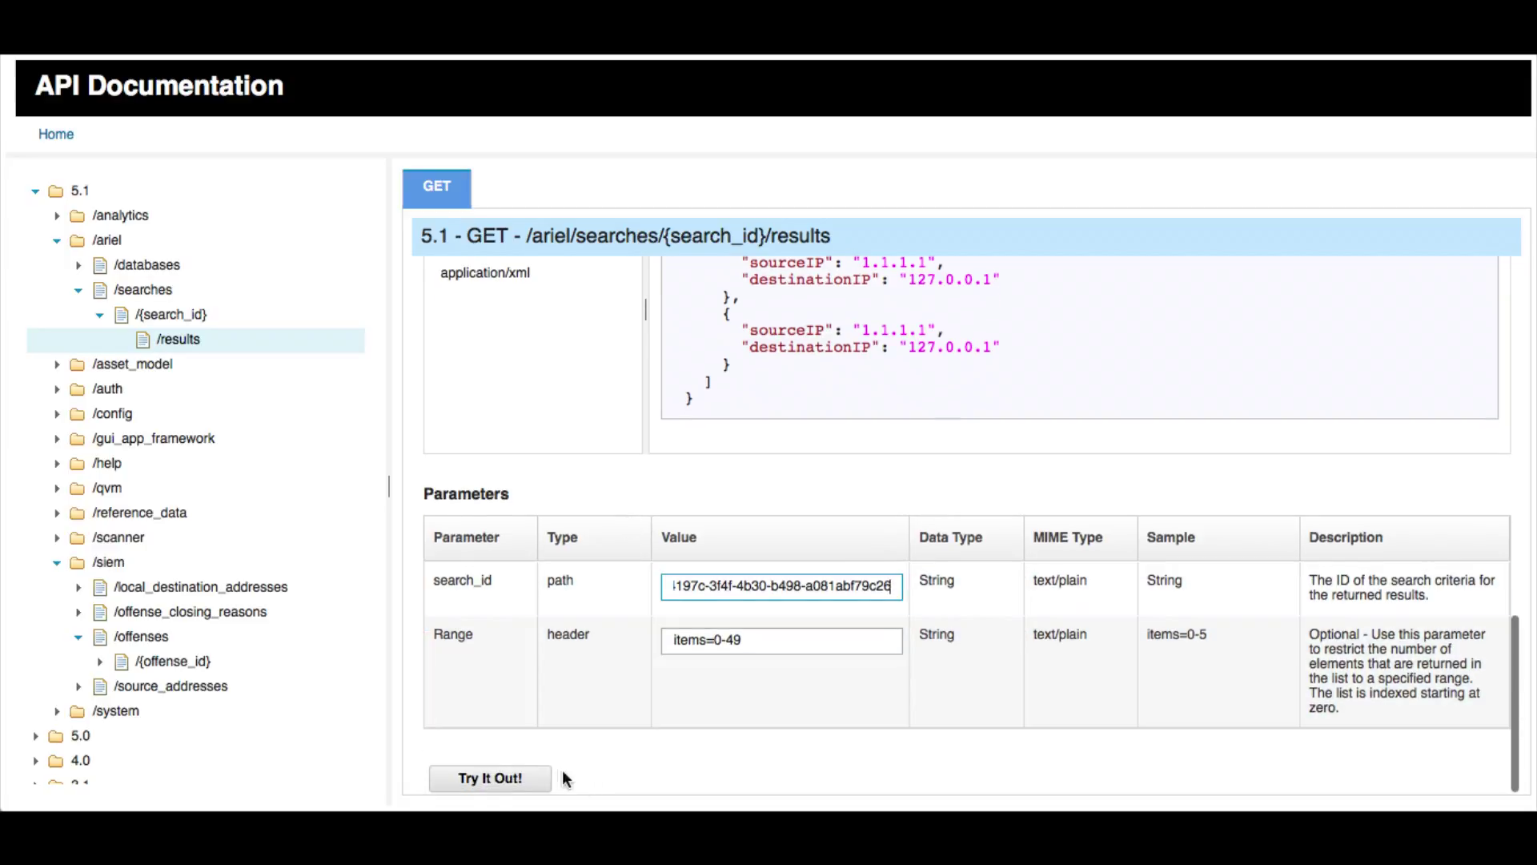
left_click(528, 778)
scroll(795, 575, "down", 2)
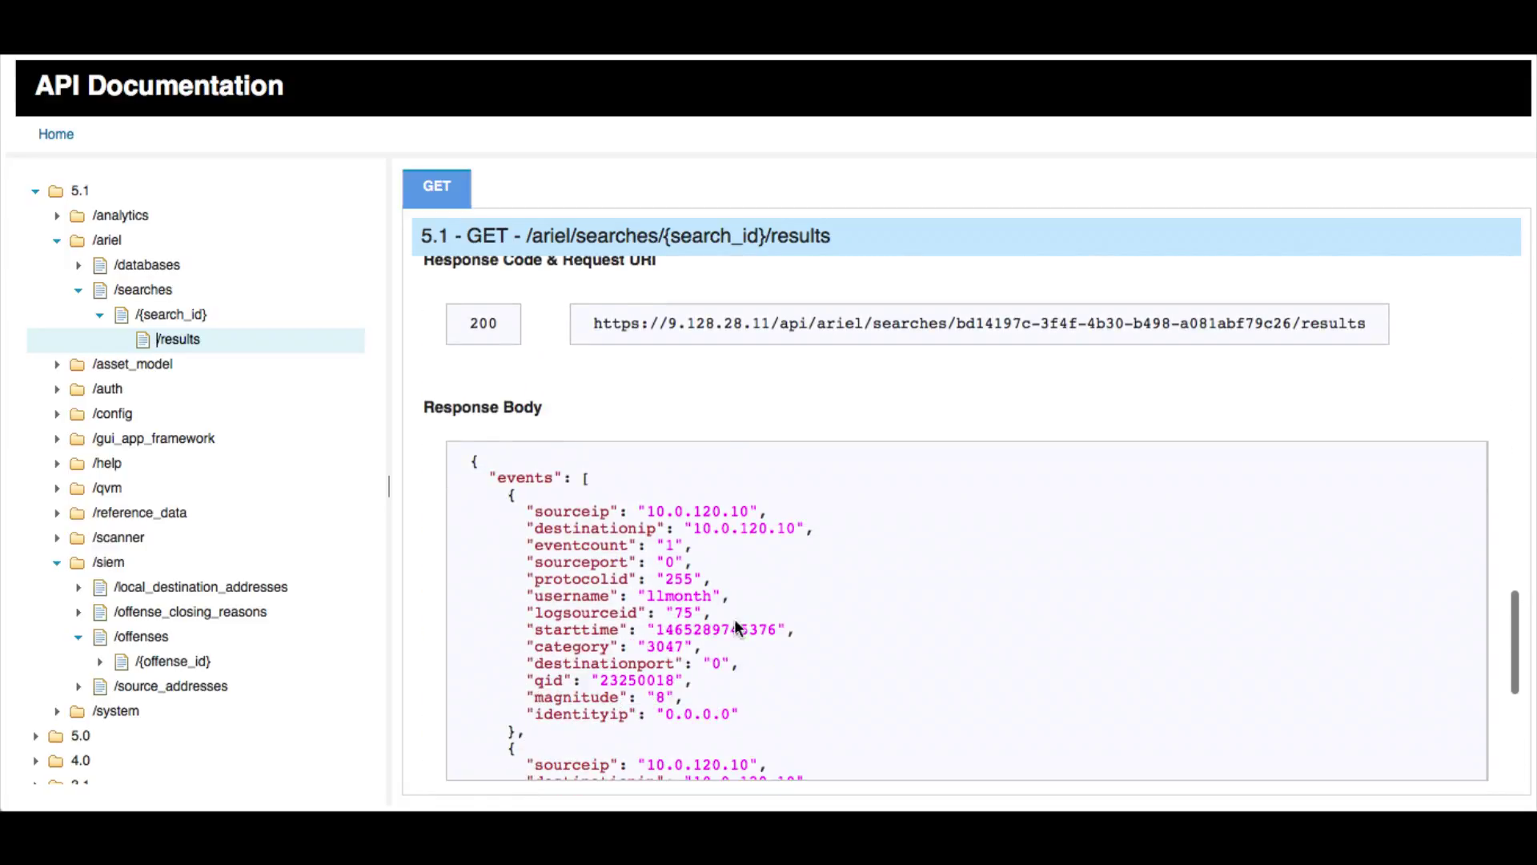
scroll(943, 570, "down", 10)
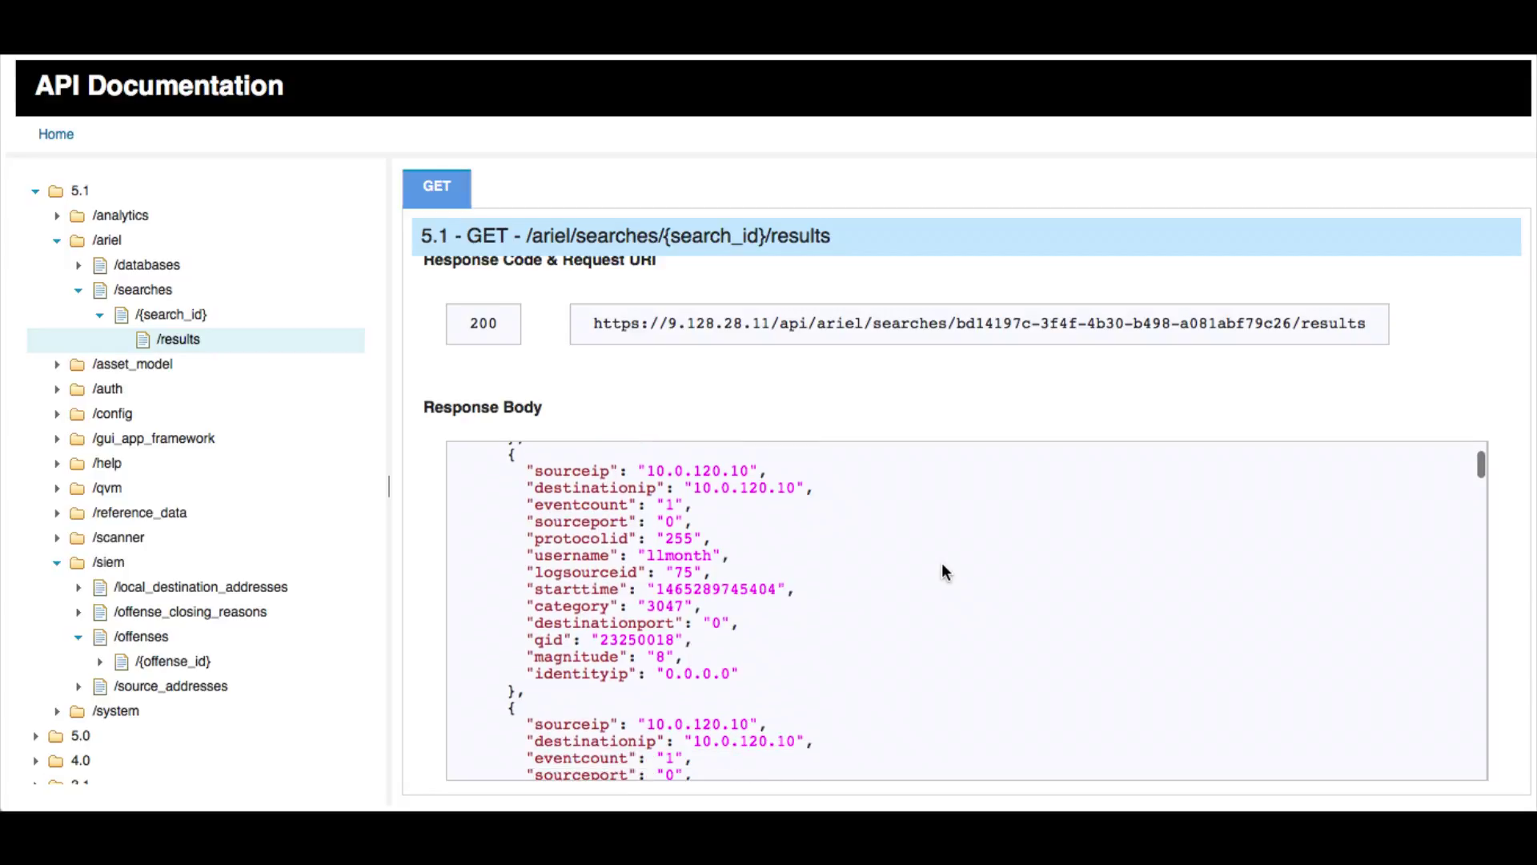
scroll(941, 609, "down", 10)
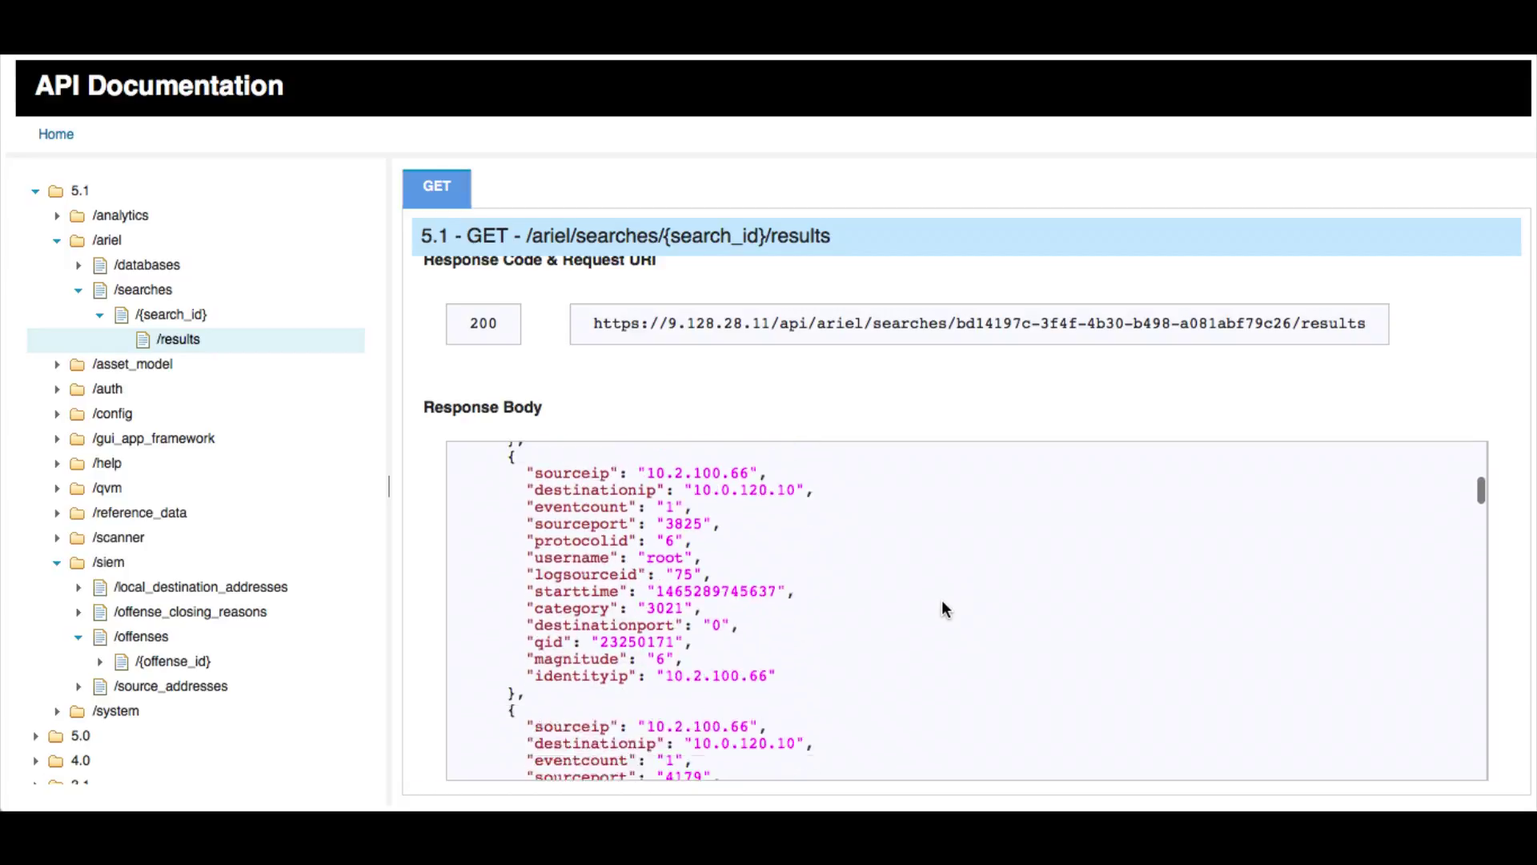
scroll(945, 608, "down", 2)
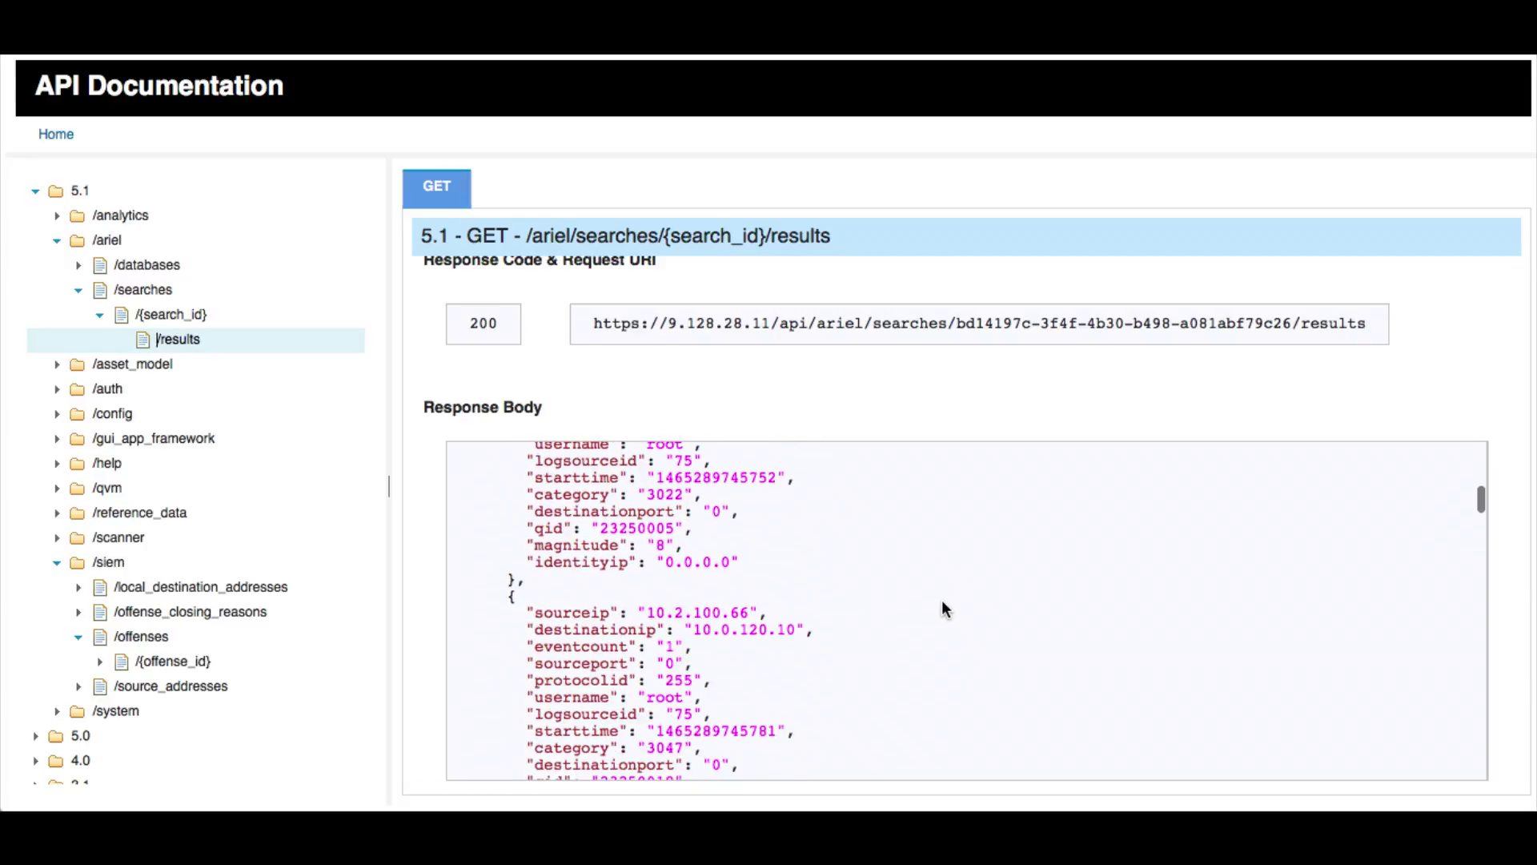